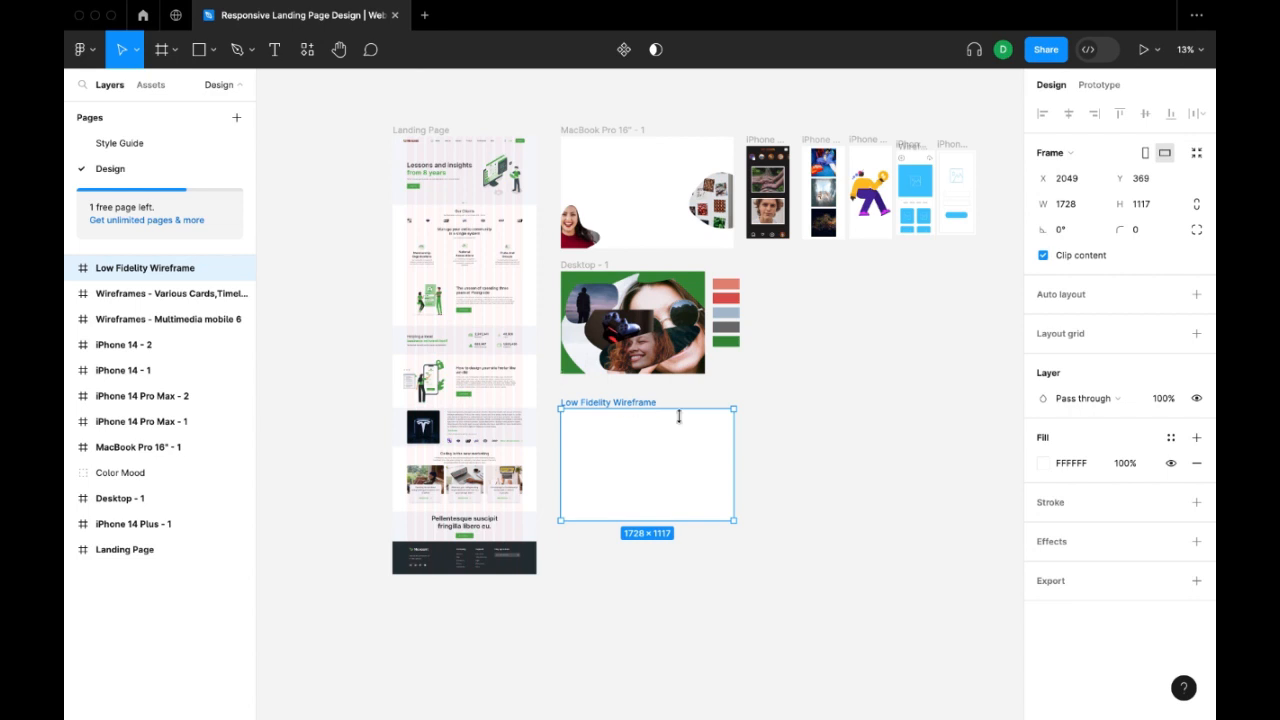
Draw a circle about 136 × 136 in the upper-left corner of the Low Fidelity Wireframe frame.
left_click(697, 547)
left_click(213, 50)
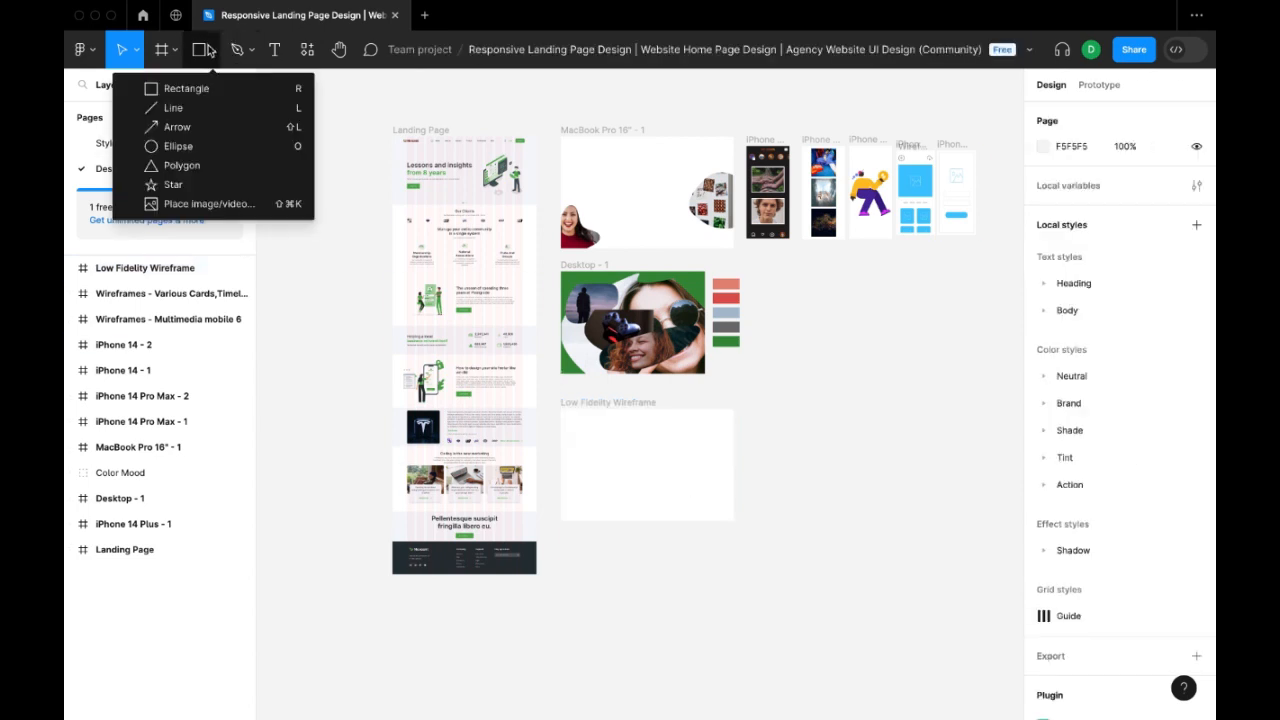
key("Escape")
key("z")
left_click(590, 439)
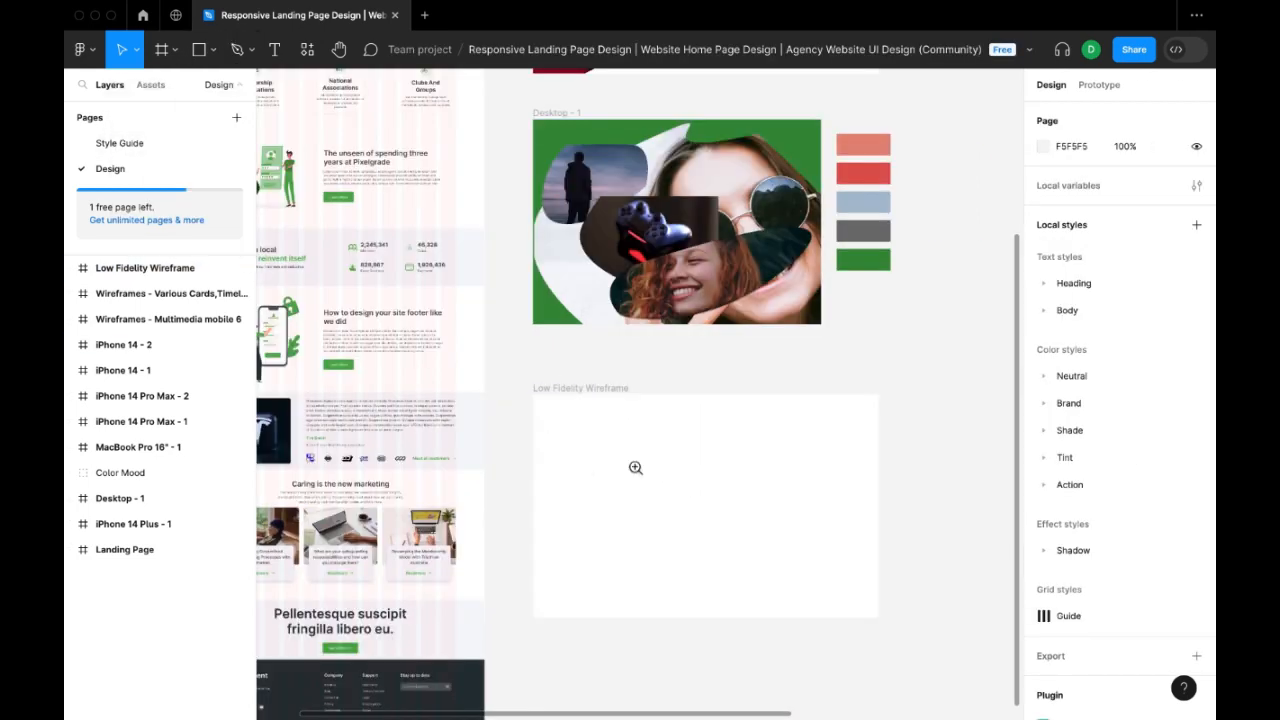
left_click(636, 468)
key("space")
left_click_drag(690, 473, 554, 331)
left_click(508, 307)
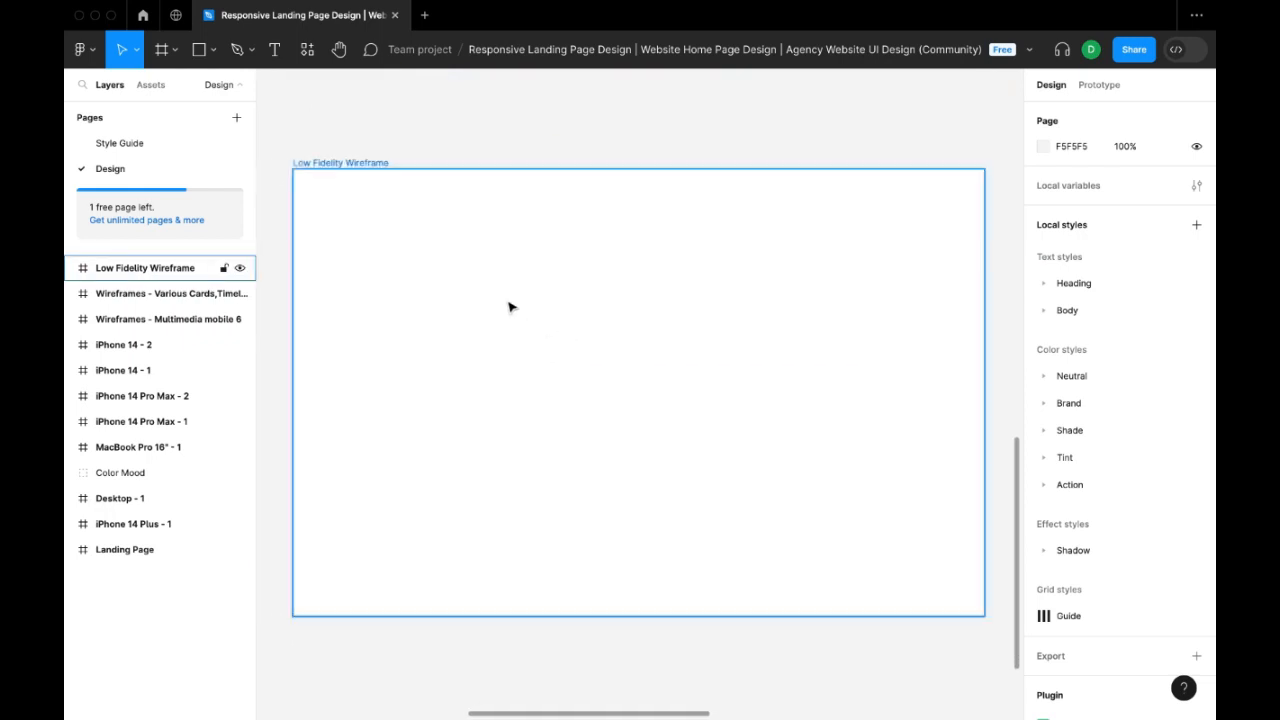
key("o")
mouse_move(351, 221)
left_mouse_down()
mouse_move(362, 258)
mouse_move(350, 218)
mouse_move(349, 240)
mouse_move(366, 234)
mouse_move(363, 245)
left_mouse_up()
Add the text "Home" in the wireframe's header and set its weight to Extra Bold.
key("t")
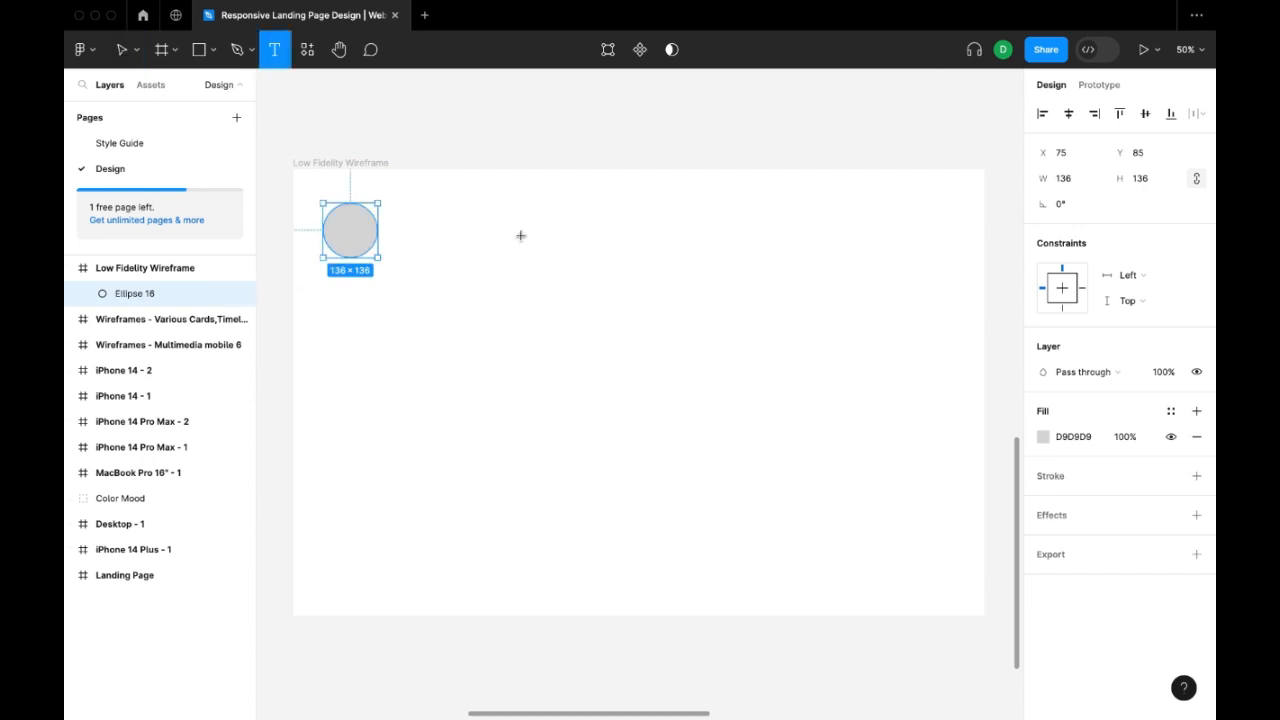
left_click(494, 233)
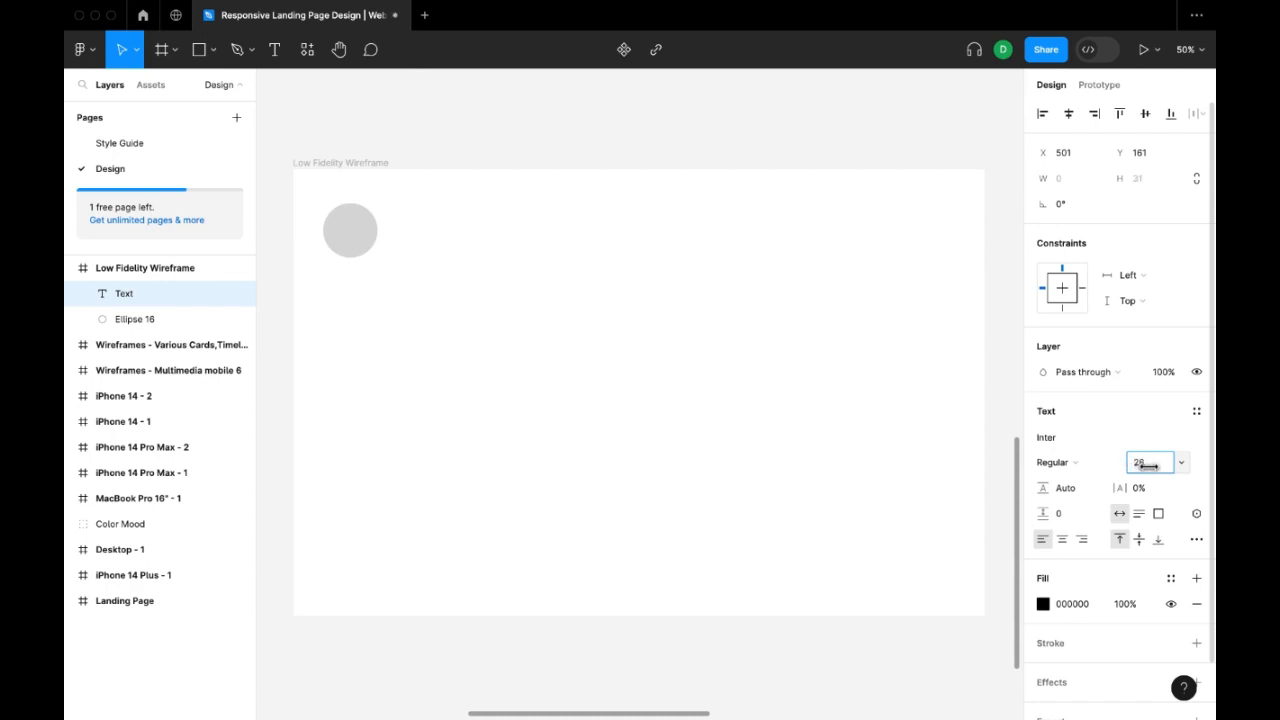
double_click(512, 238)
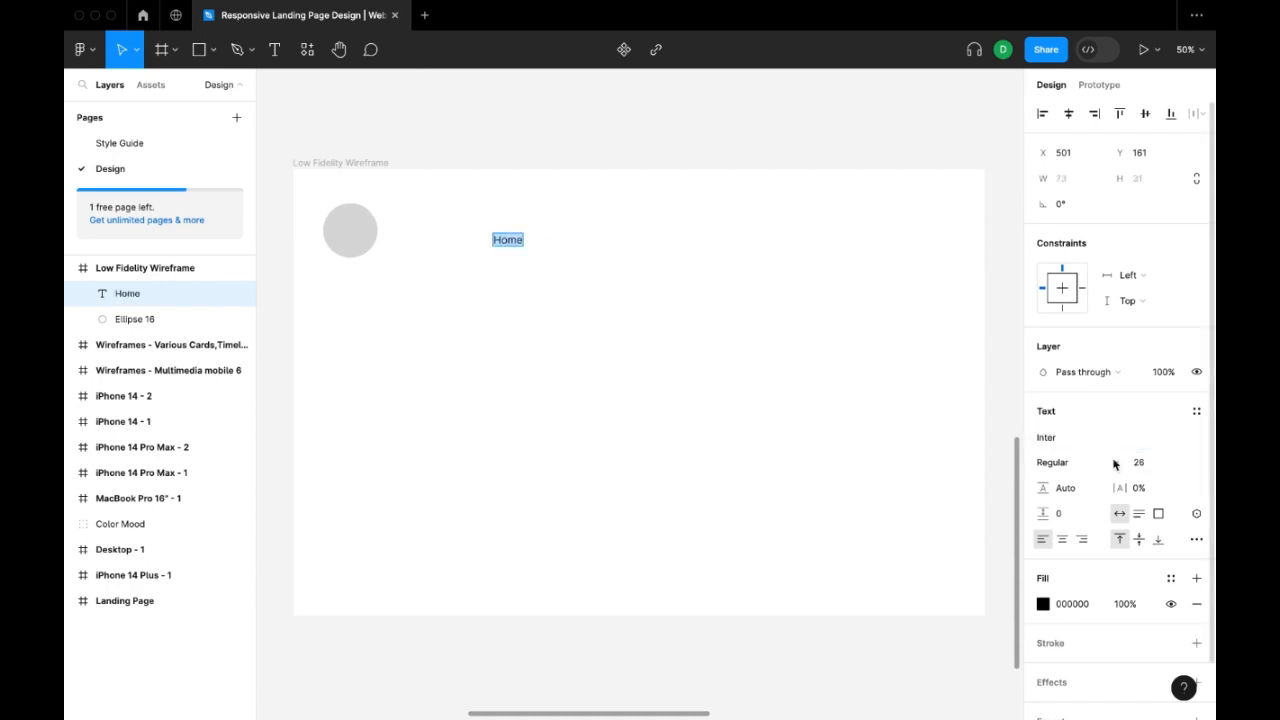
left_click(1065, 462)
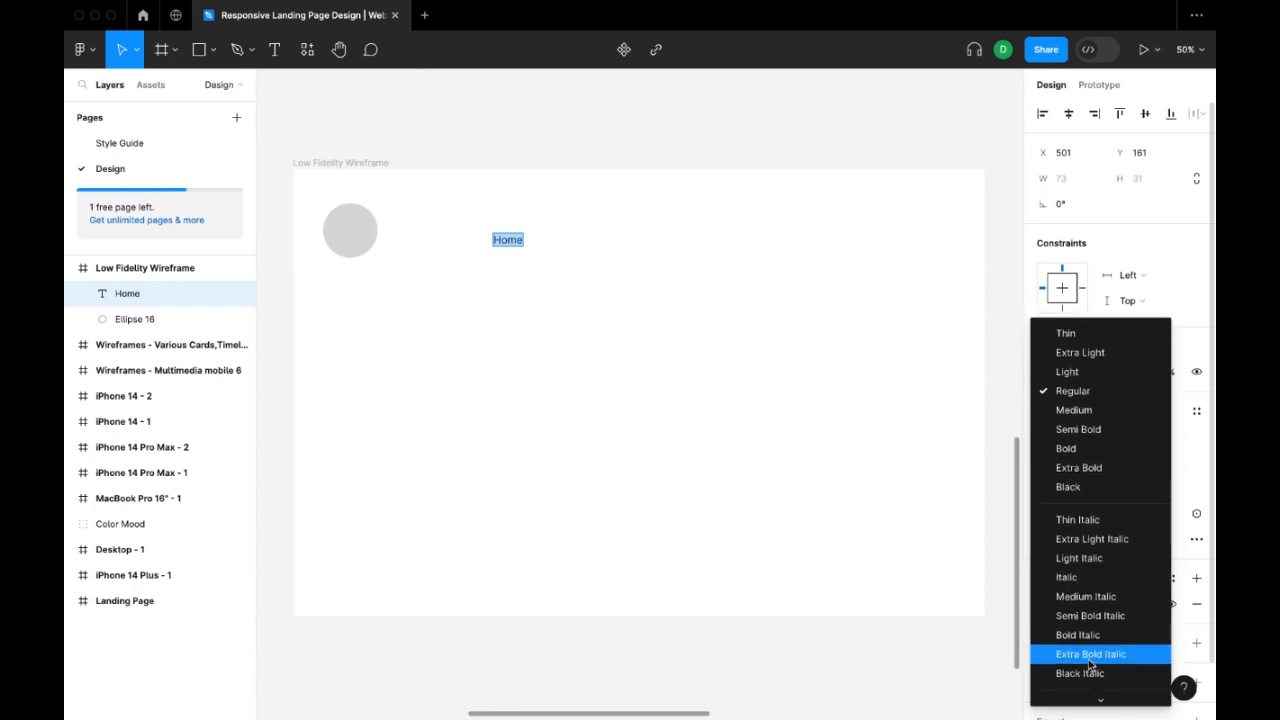
scroll(1090, 650, "down", 1)
left_click(1090, 454)
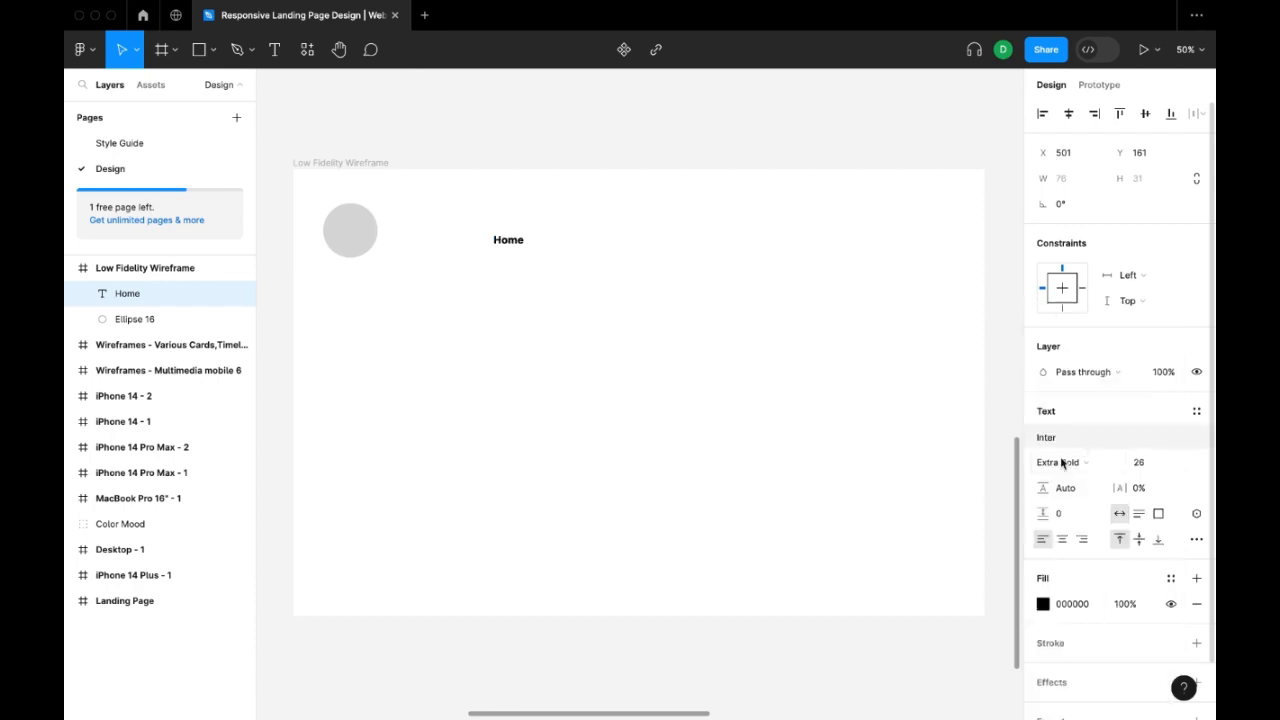
Change the Home label's font to Jua and its size to 44.
left_click(1050, 437)
scroll(933, 466, "down", 5)
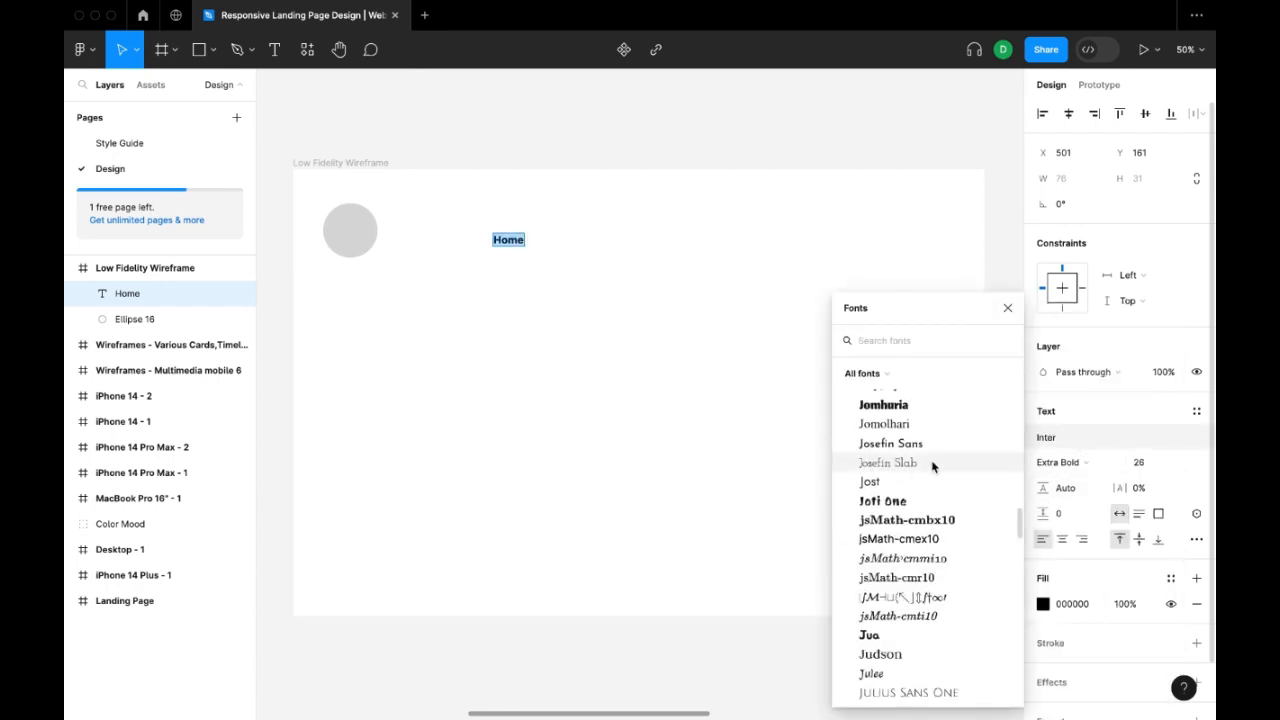
left_click(888, 644)
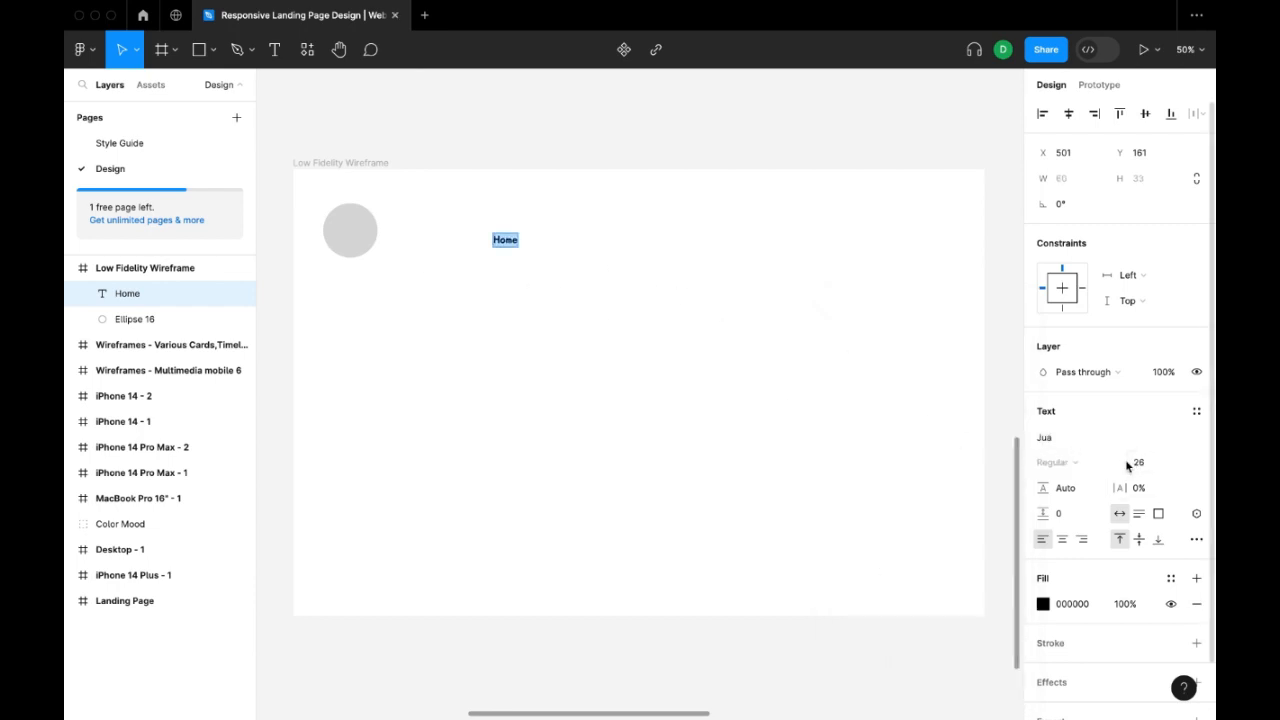
left_click_drag(1128, 462, 1146, 462)
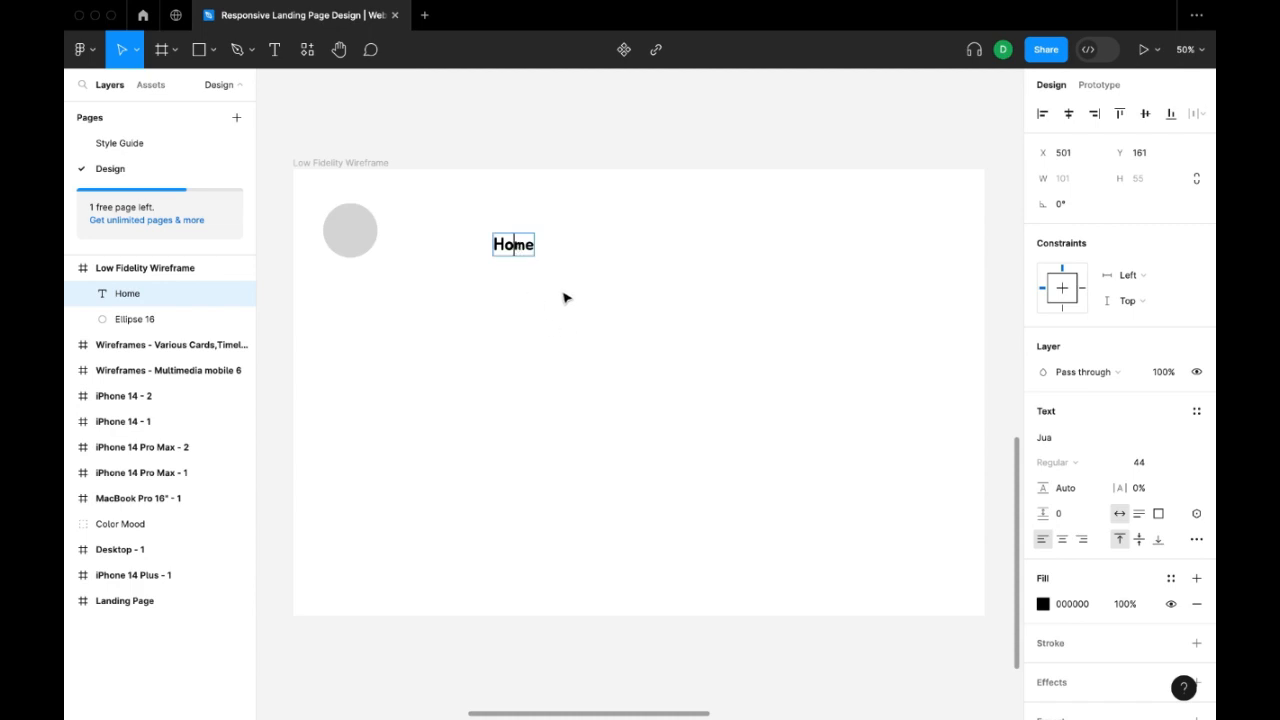
key("Escape")
Arrange three copies of the Home label along the right half of the header and change the middle one to "About".
left_click_drag(530, 247, 901, 234)
left_click(804, 233)
double_click(804, 233)
type("About")
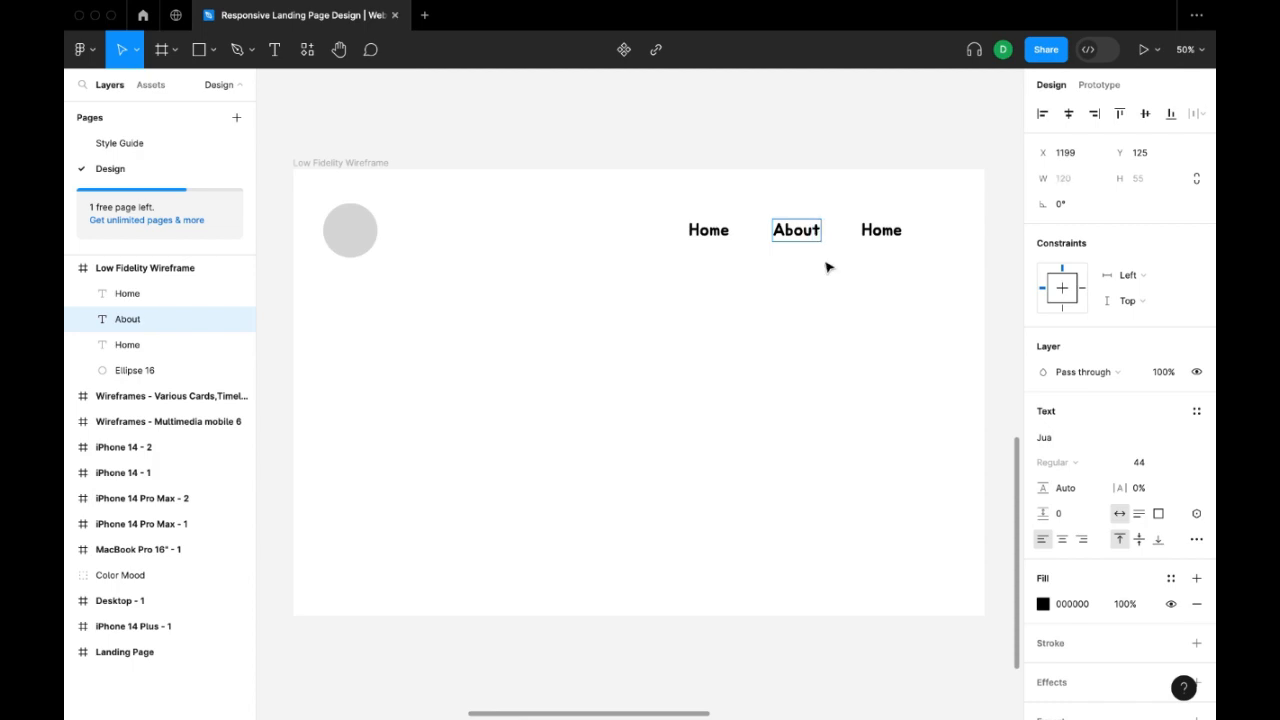
key("Escape")
Change the rightmost header label's text to "Contact Us".
key("Tab")
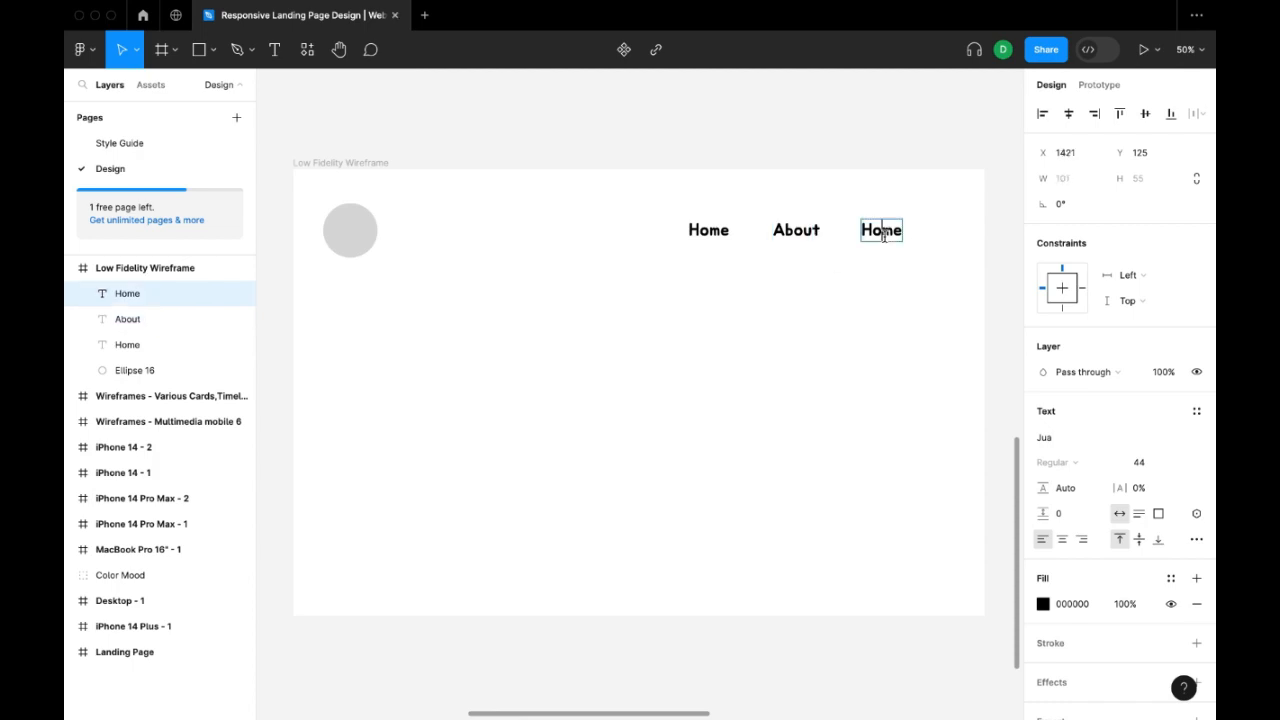
key("Return")
type("Contact Us")
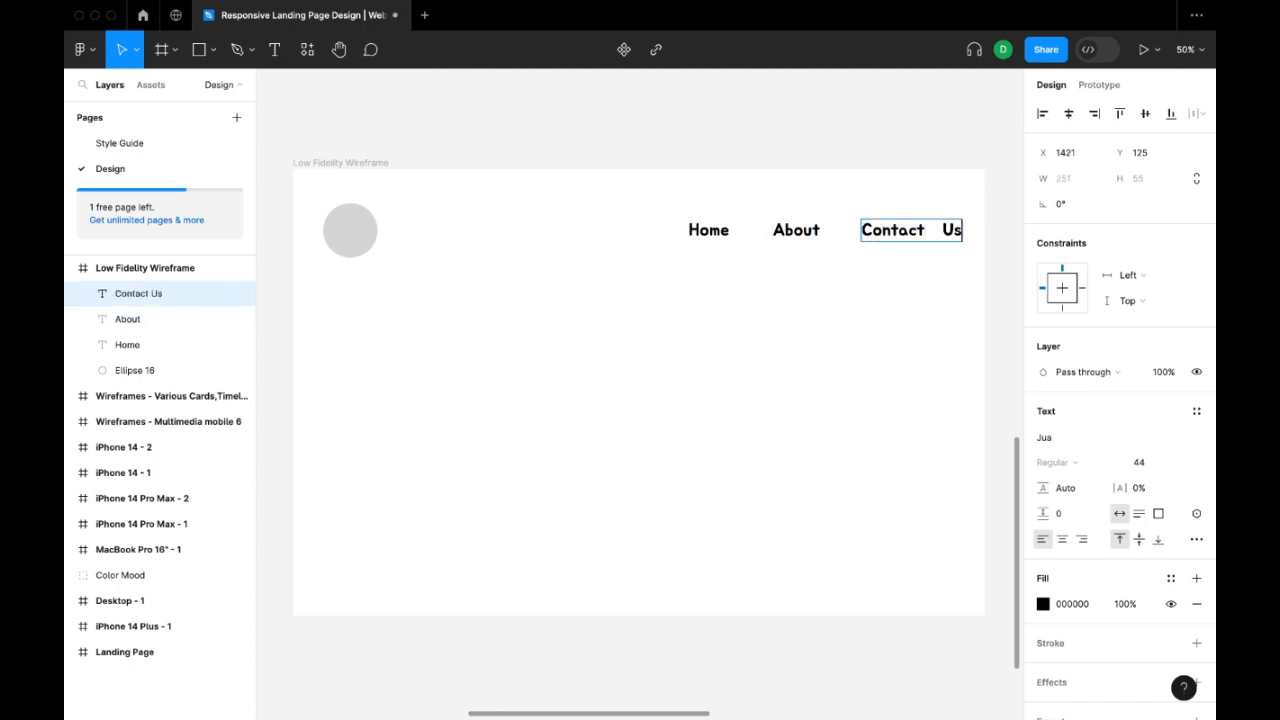
left_click(882, 144)
Select the three header labels together with the circle and distribute their horizontal spacing evenly.
left_click(942, 268)
left_click(951, 235)
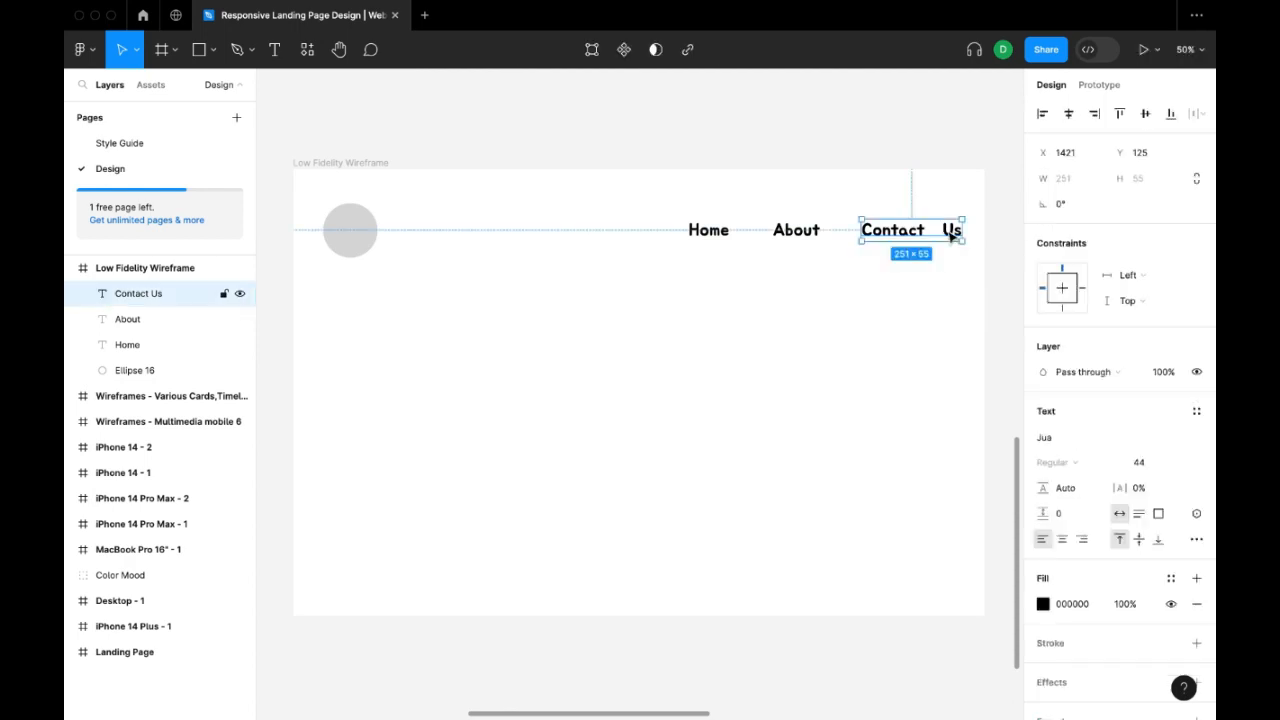
left_click(782, 236, "shift")
left_click(708, 232, "shift")
left_click(331, 237, "shift")
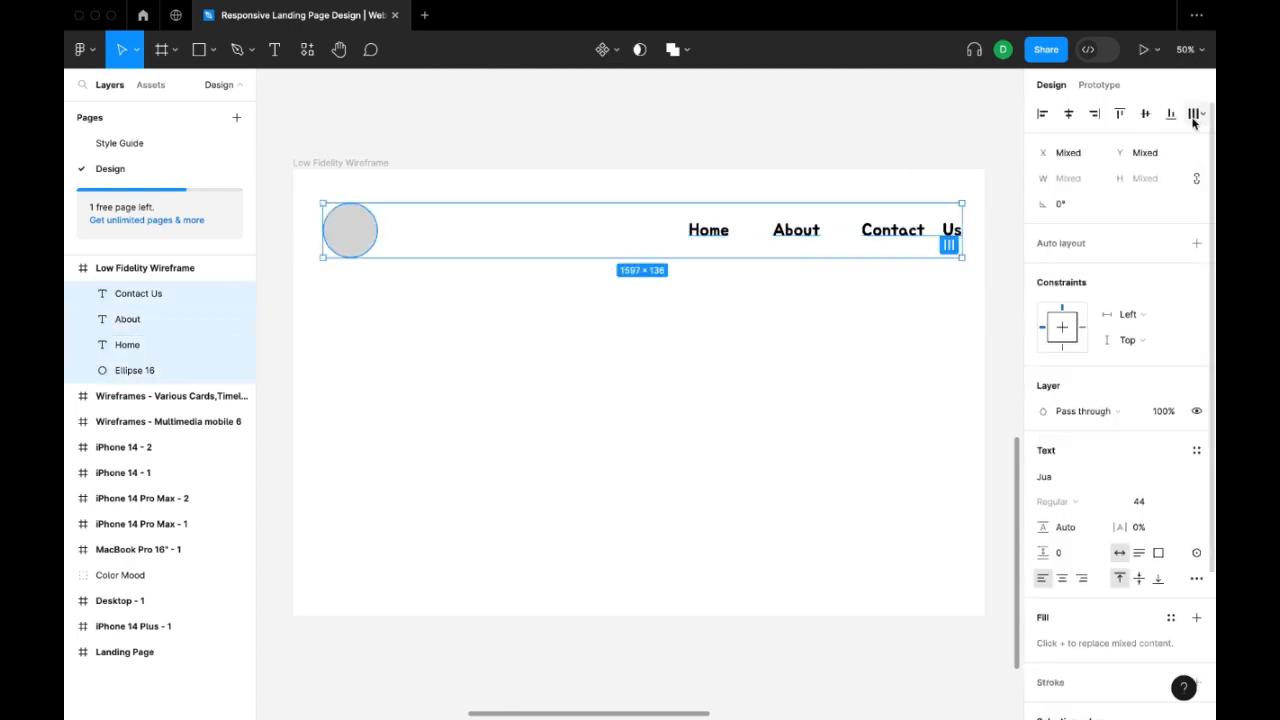
left_click(1195, 113)
left_click(1086, 184)
Shift the Home and About labels together to the right until About sits close to Contact Us.
left_click(517, 238)
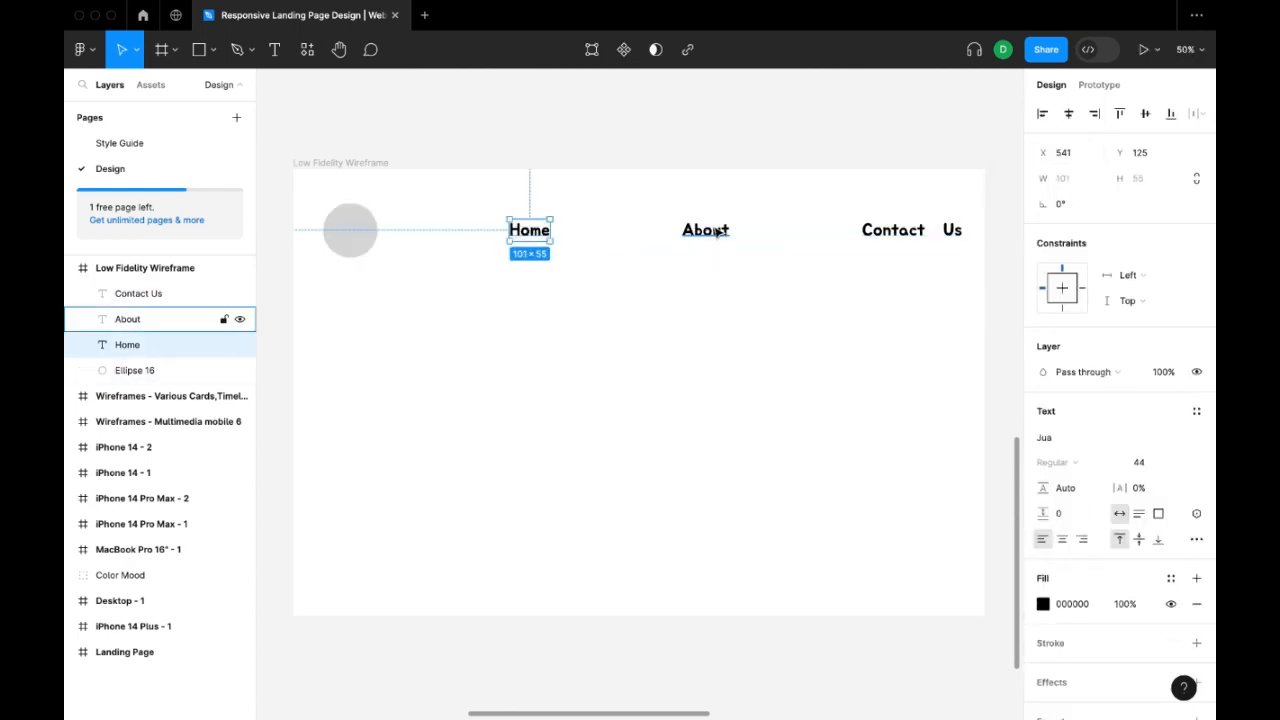
left_click(705, 232, "shift")
key("shift+Right")
key("shift+Right")
key("shift+Right")
key("shift+Right")
key("shift+Right")
key("shift+Right")
key("shift+Right")
key("shift+Right")
key("shift+Right")
key("shift+Right")
key("shift+Right")
key("shift+Right")
key("shift+Right")
key("shift+Right")
key("shift+Right")
key("shift+Right")
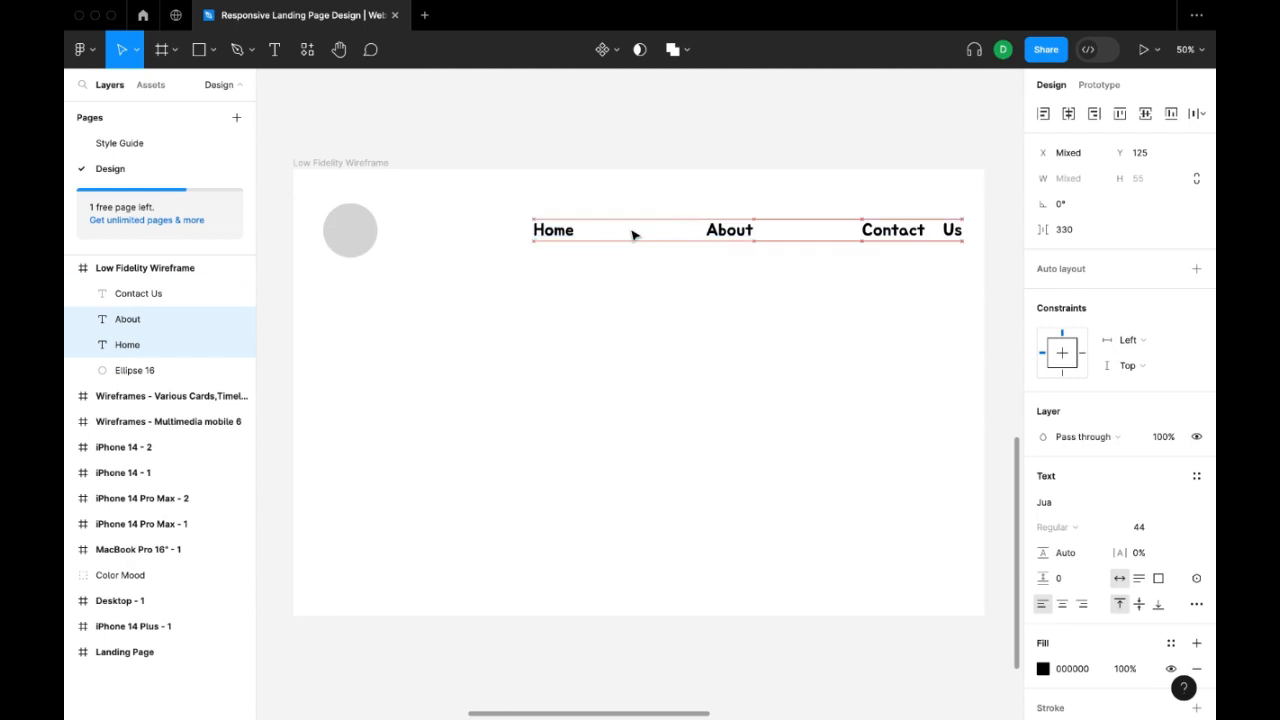
key("shift+Right")
key("shift+Right")
key("shift+Right")
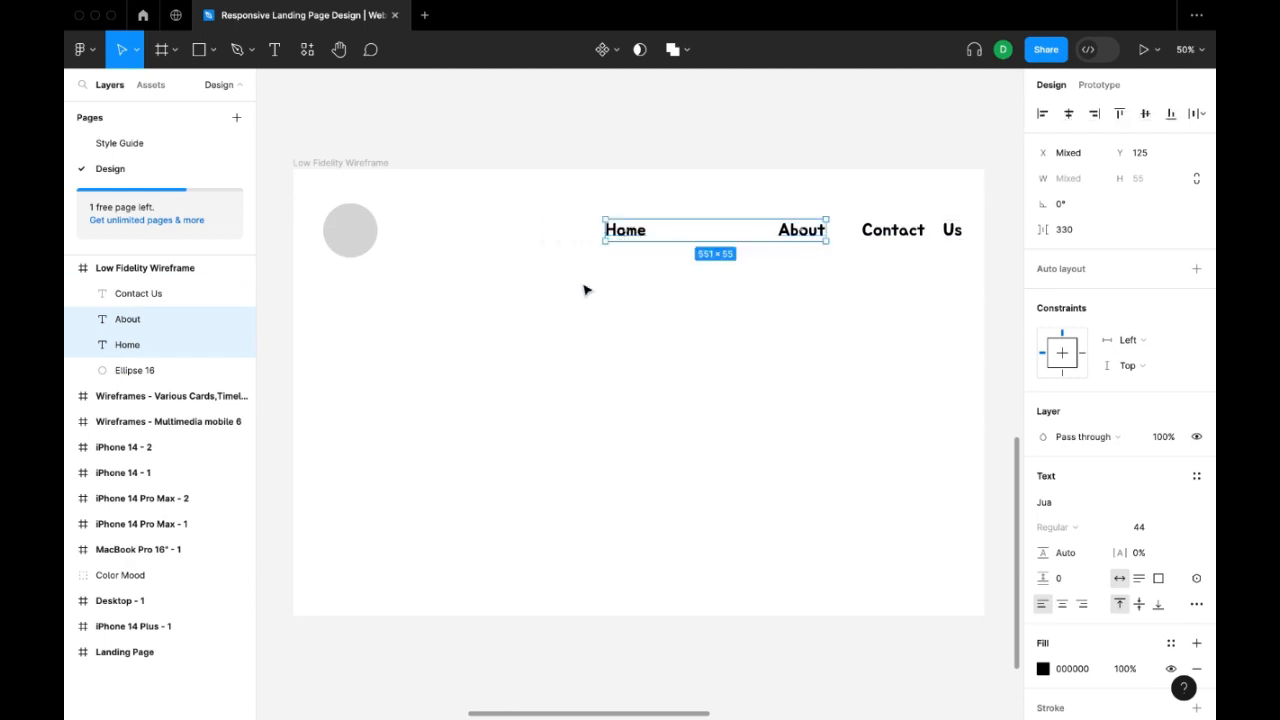
Move the Home label right along the header row so it sits 90 from About, matching the other gap.
left_click(625, 231)
left_click_drag(625, 231, 721, 232)
left_click(841, 352)
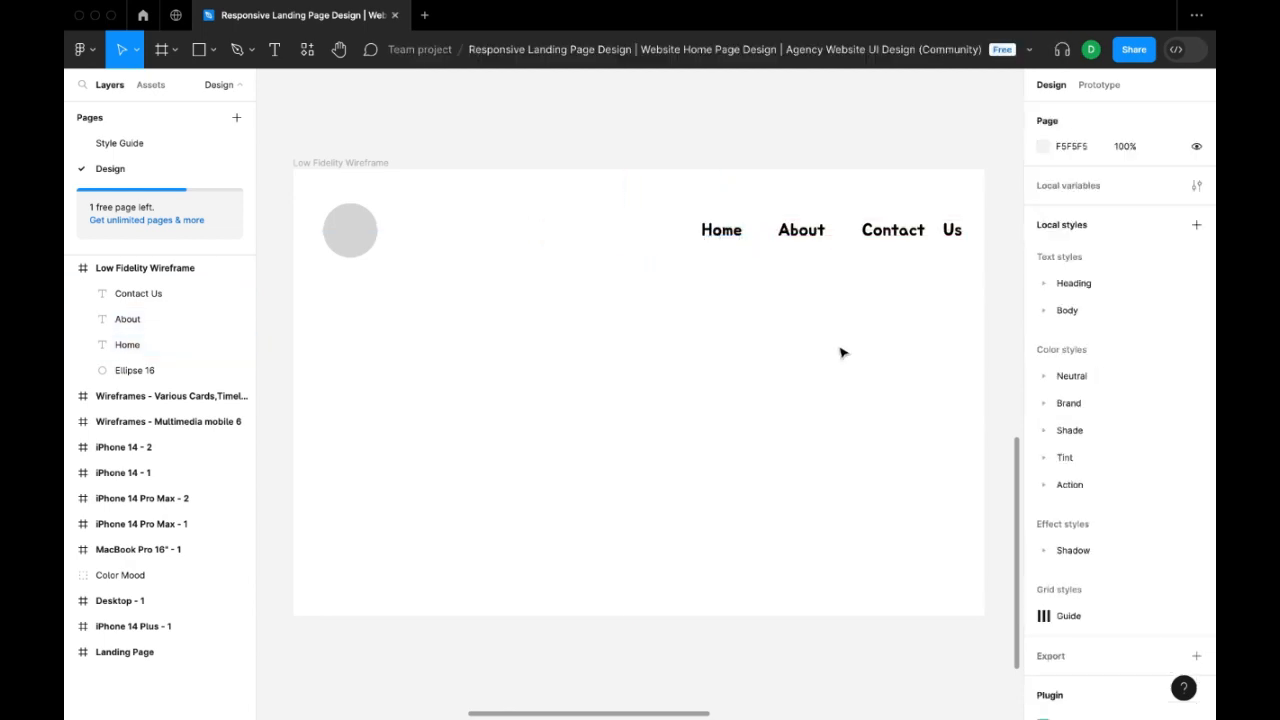
Select Home, About and Contact Us and nudge them together slightly left, away from the frame's right edge.
left_click(946, 240)
left_click(823, 239, "shift")
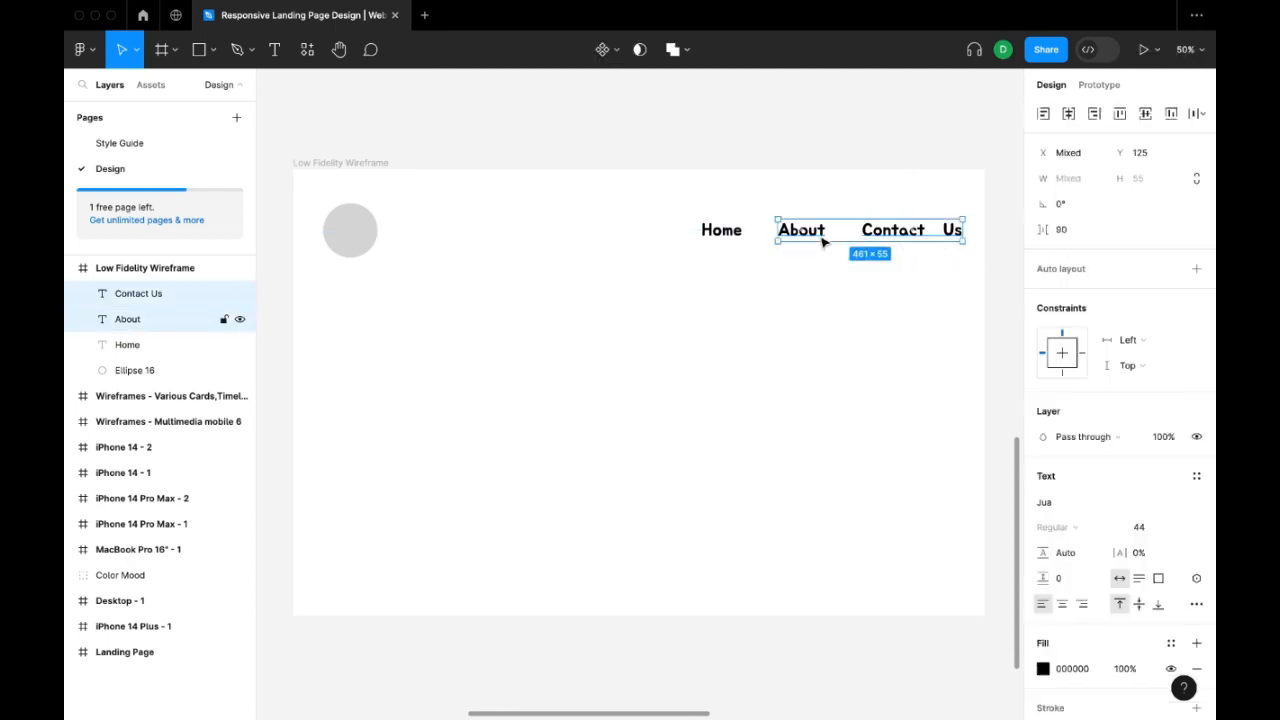
left_click(710, 234, "shift")
key("shift+Left")
key("shift+Left")
key("shift+Left")
key("shift+Left")
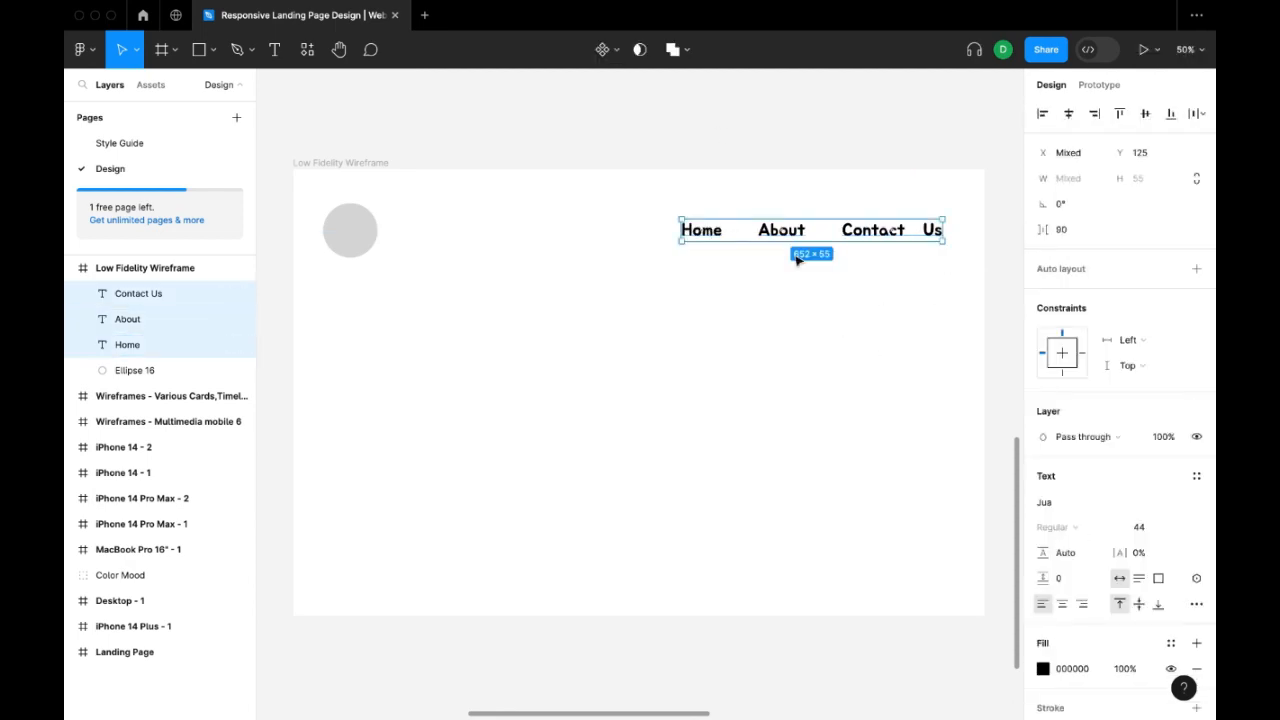
Draw a rectangle about 588 × 462 below the header labels and align its right edge with Contact Us.
left_click(161, 49)
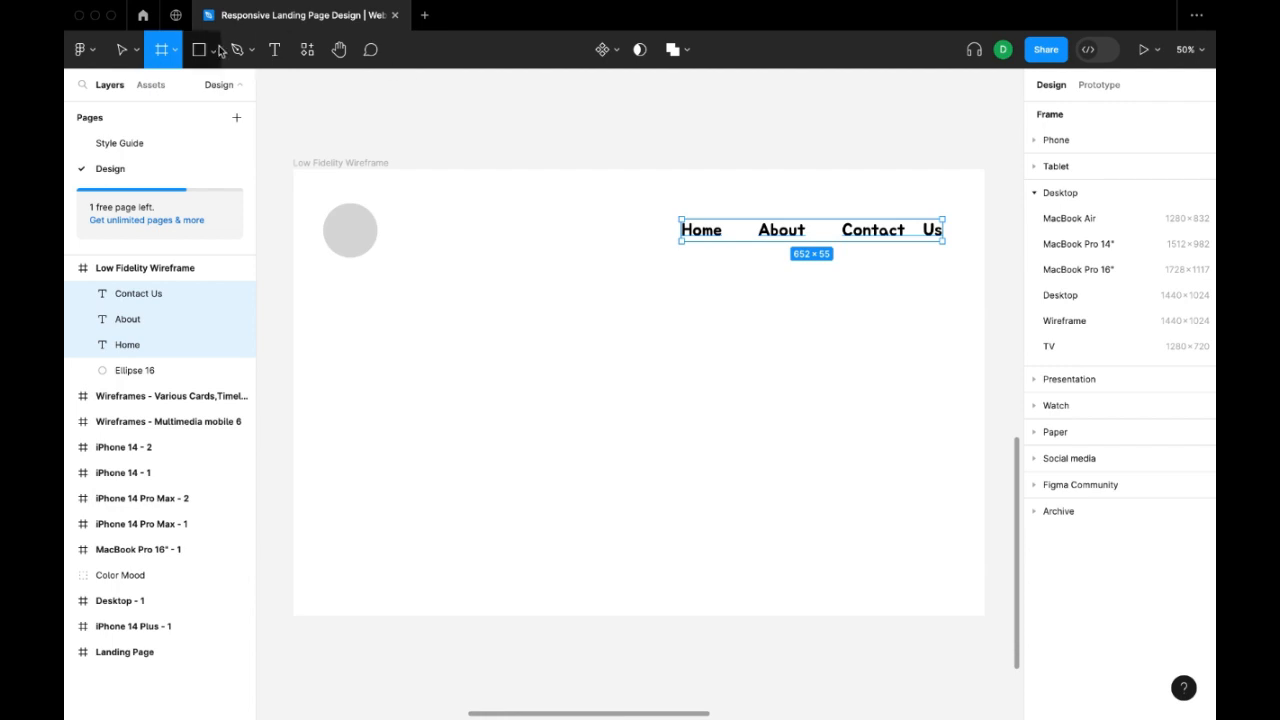
key("r")
left_click_drag(729, 366, 963, 548)
left_click_drag(894, 471, 874, 440)
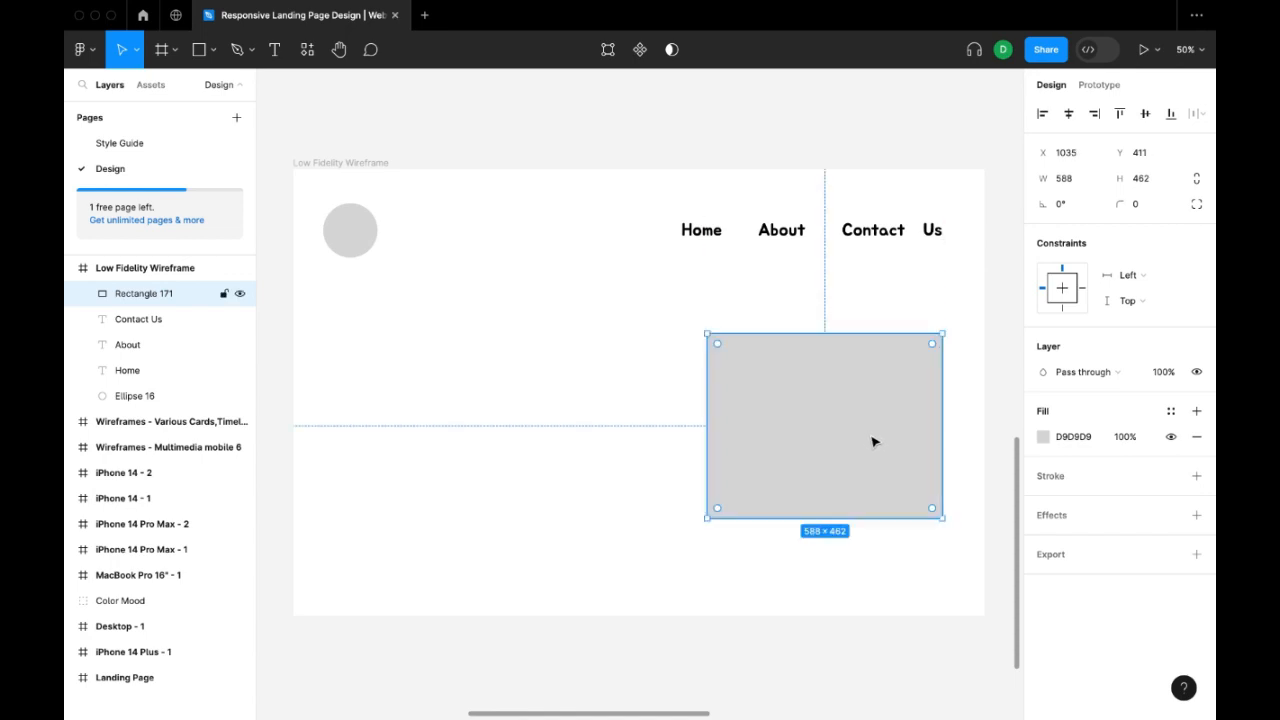
Change the large rectangle's fill to an image placeholder using the Fill scaling mode.
left_click(1043, 437)
left_click(892, 297)
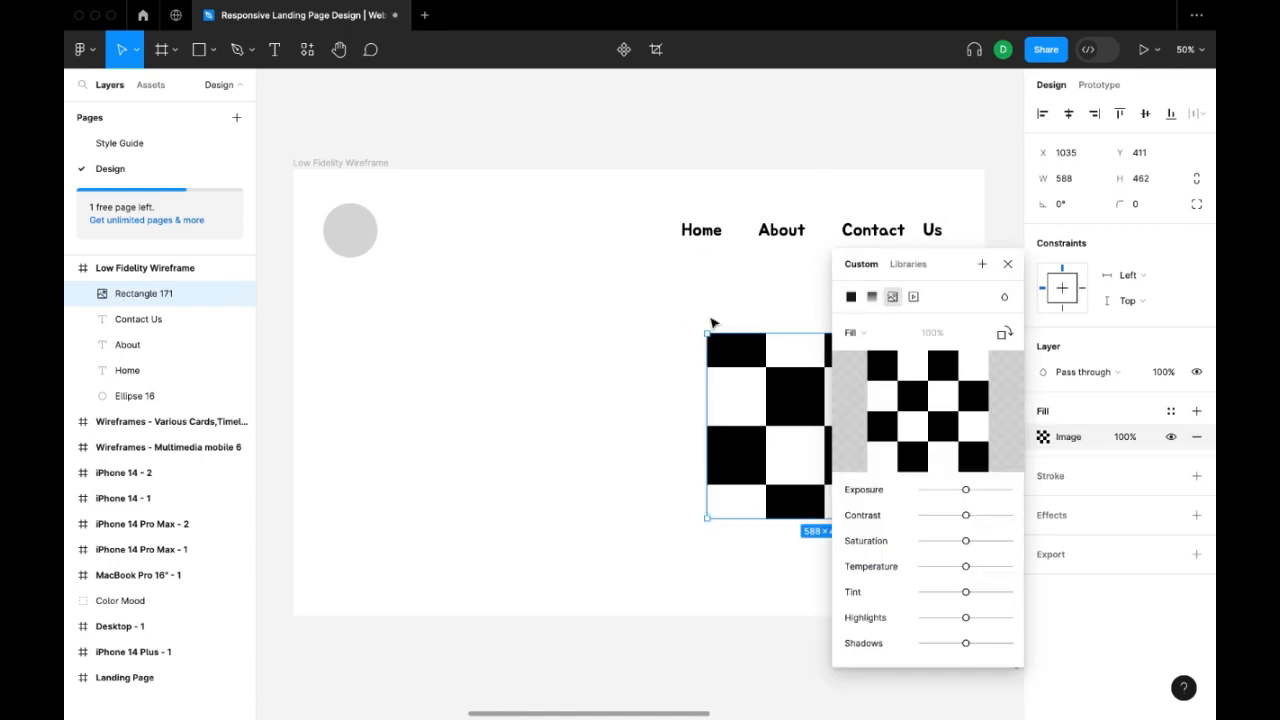
left_click(616, 132)
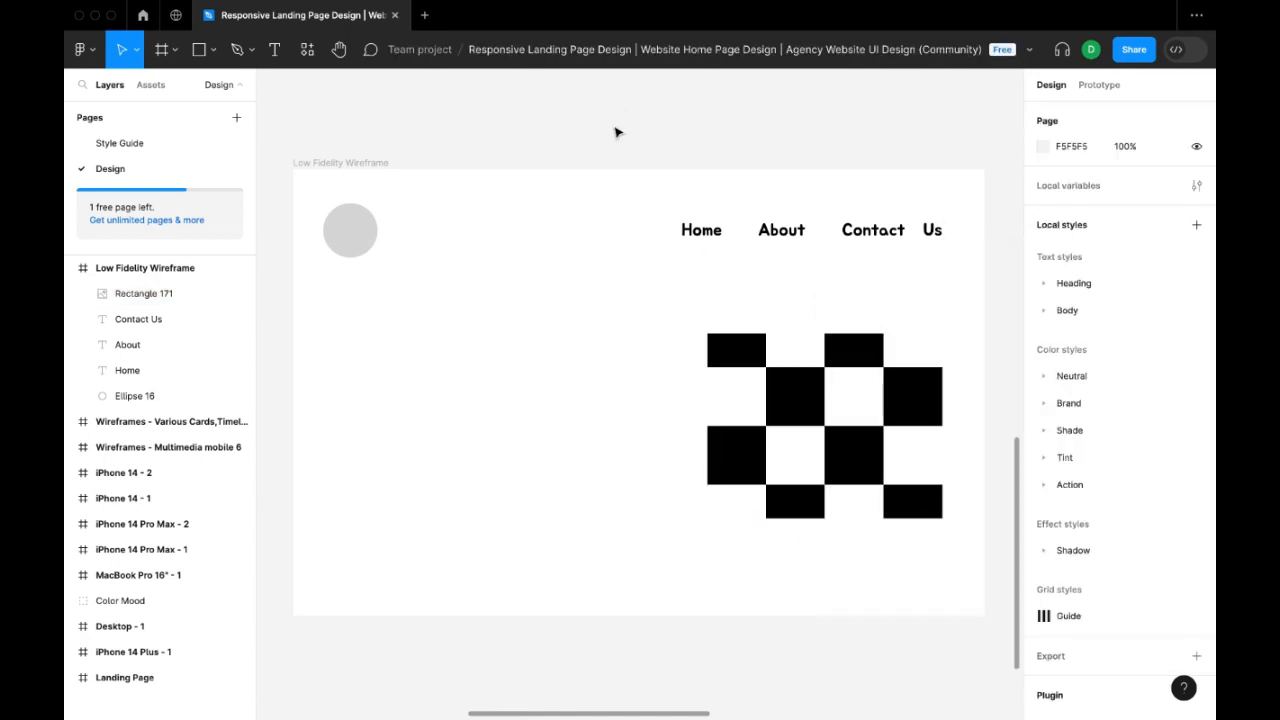
left_click(837, 449)
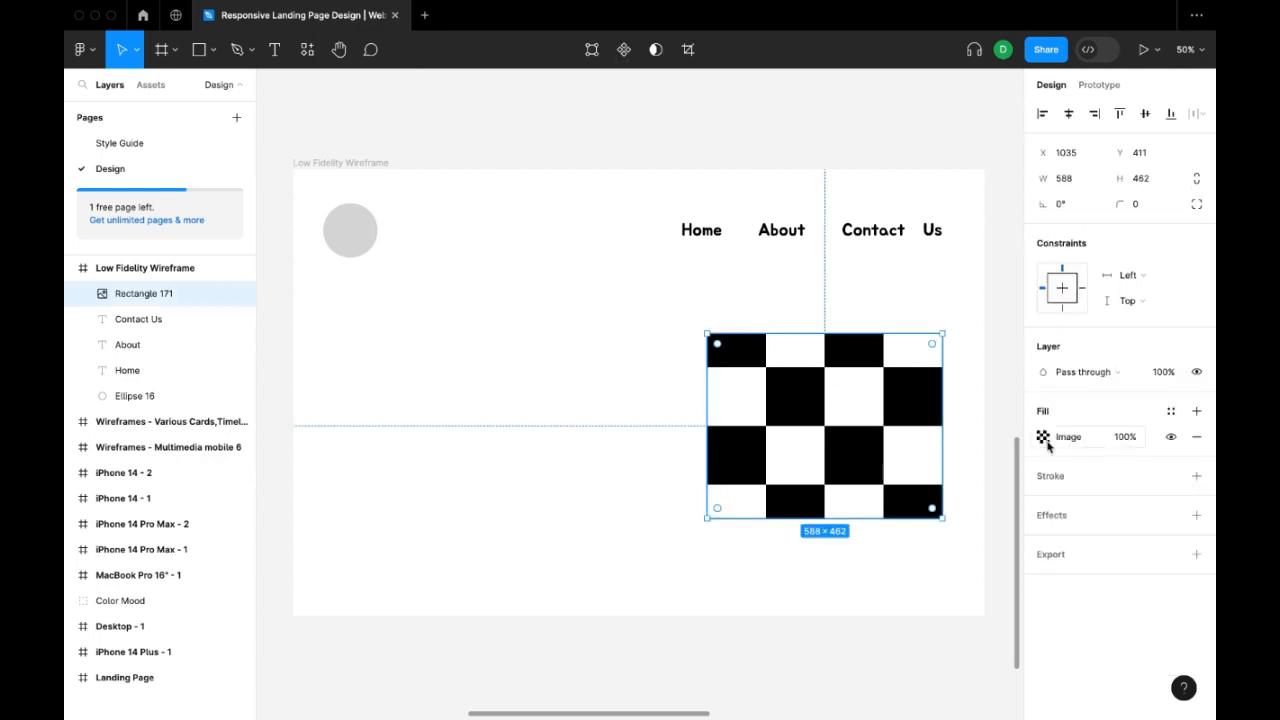
left_click(1043, 437)
left_click(886, 378)
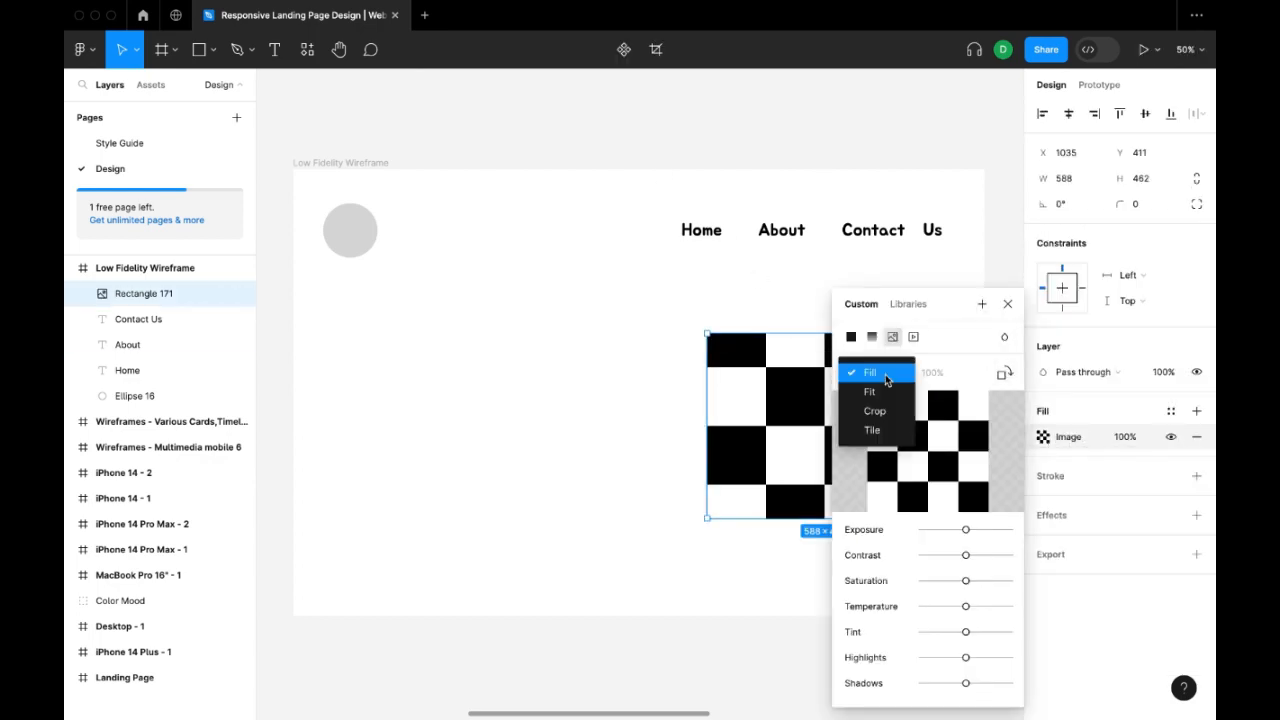
left_click(880, 372)
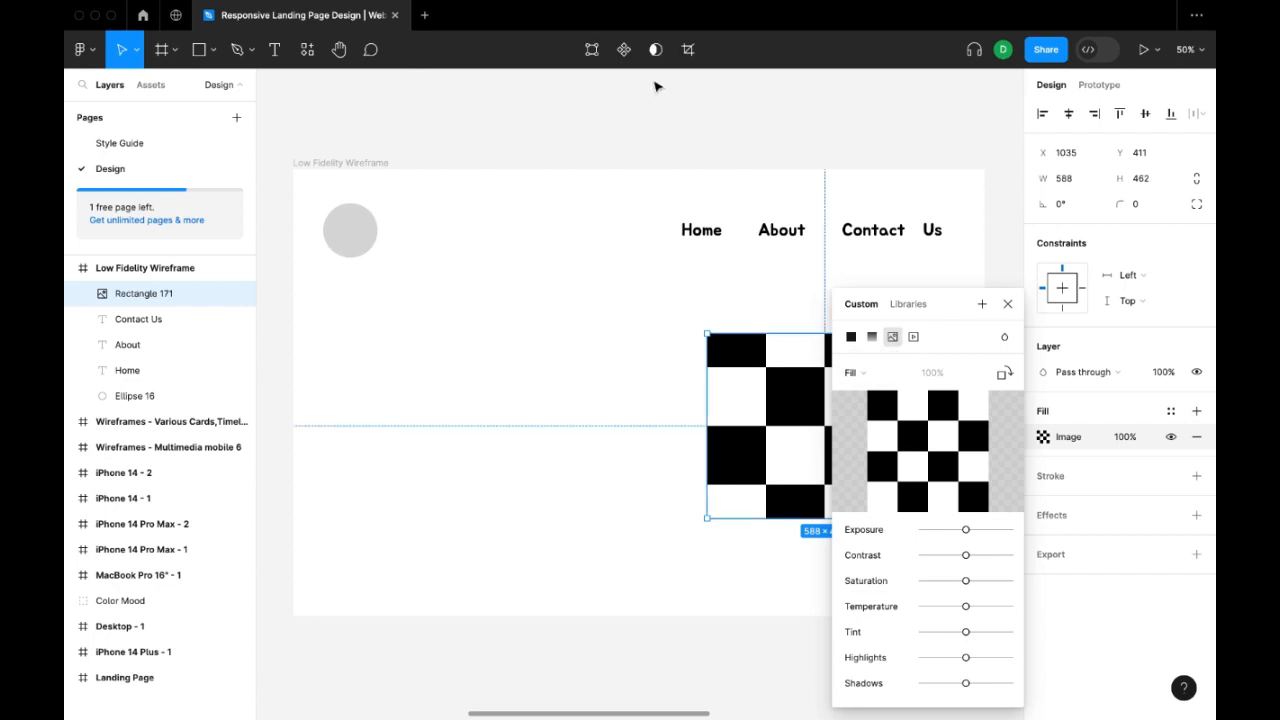
left_click(665, 156)
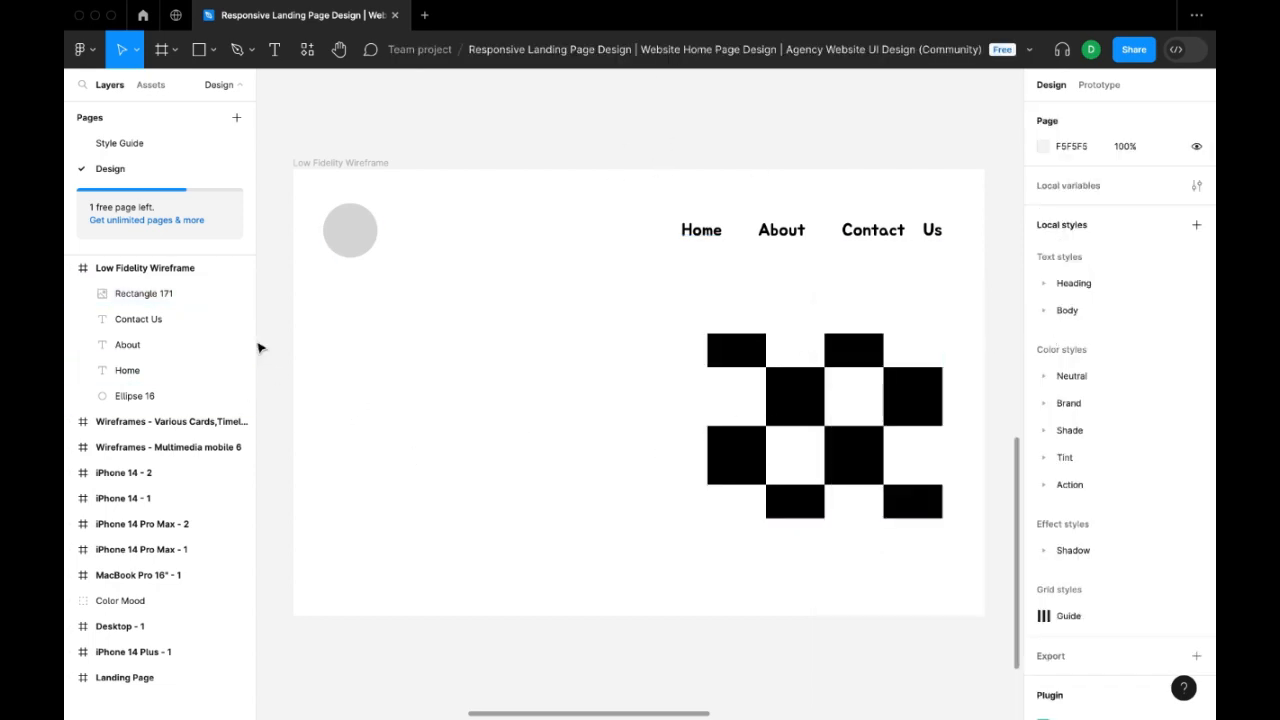
Draw two stacked rectangles on the wireframe's left side, about 610 × 110 and, below it, about 606 × 182.
left_click(212, 50)
left_click_drag(371, 376, 574, 418)
left_click(198, 49)
mouse_move(353, 364)
left_mouse_down()
mouse_move(540, 434)
mouse_move(541, 407)
mouse_move(598, 402)
left_mouse_up()
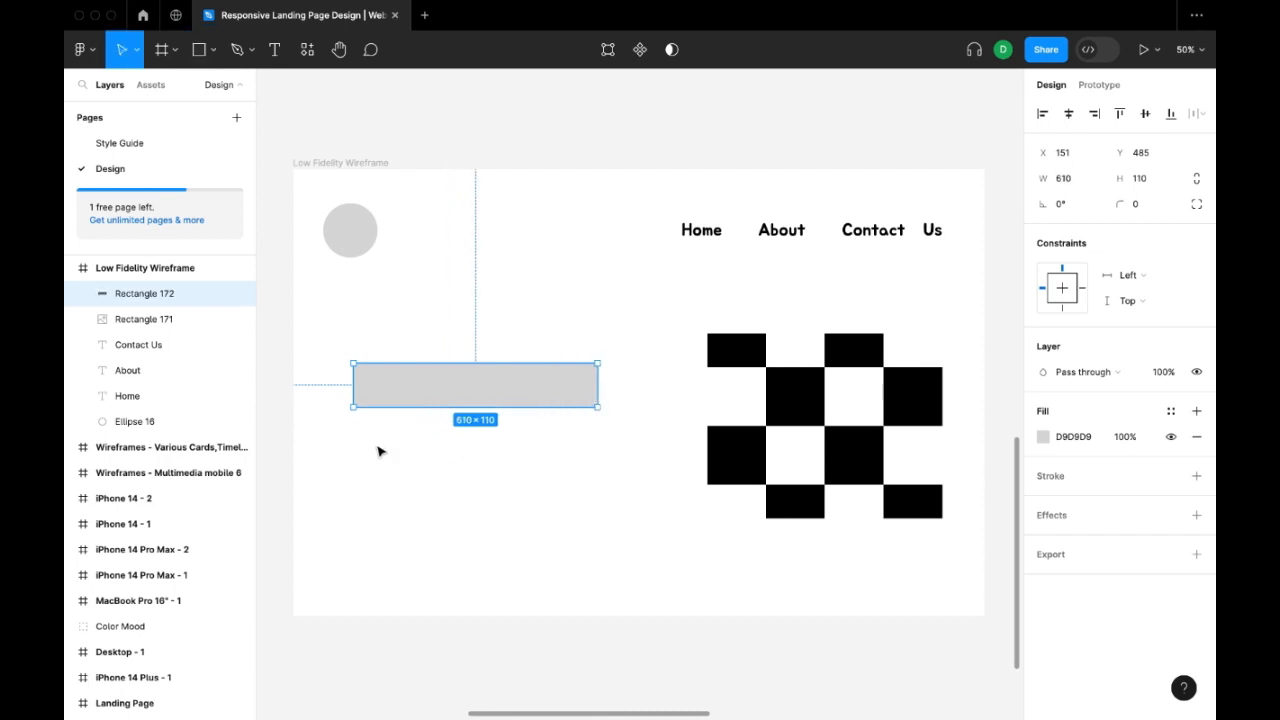
key("r")
mouse_move(355, 446)
left_mouse_down()
mouse_move(546, 483)
mouse_move(598, 518)
left_mouse_up()
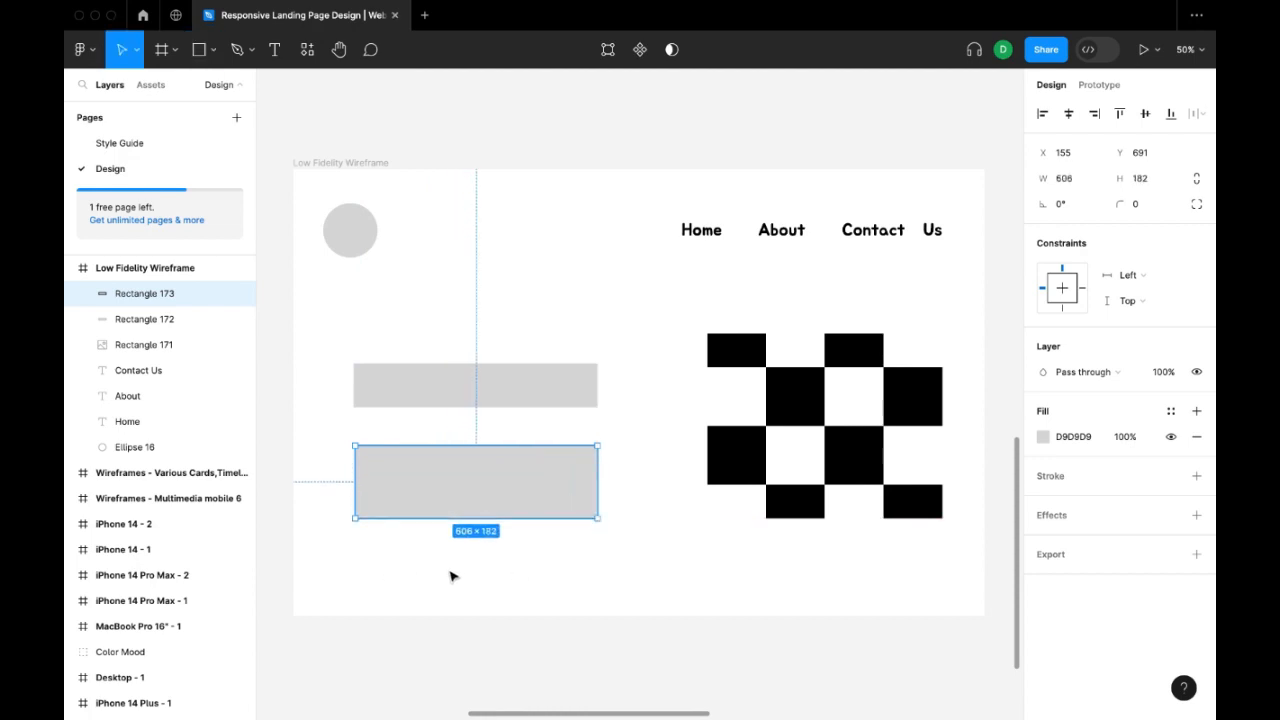
Draw a rectangle about 282 × 98 centred beneath the others, and left-align the middle rectangle with the top one at X 151, Y 681.
key("r")
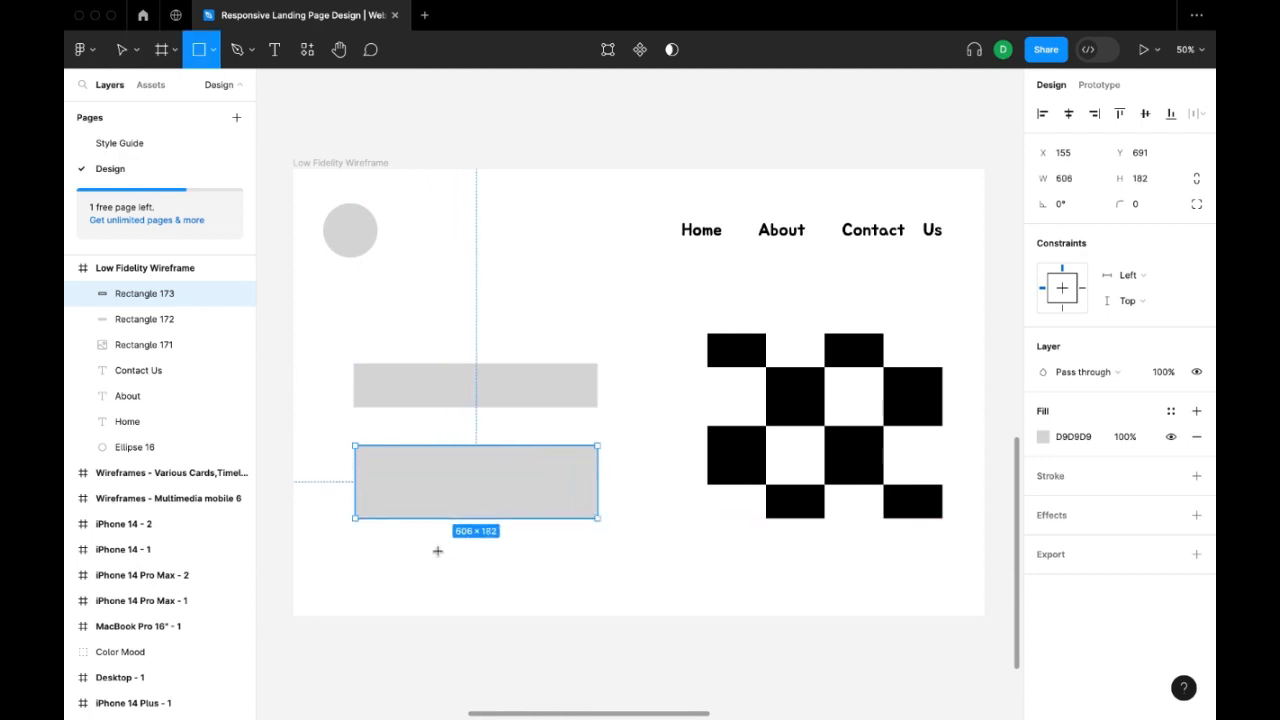
mouse_move(420, 550)
left_mouse_down()
mouse_move(554, 594)
mouse_move(533, 588)
left_mouse_up()
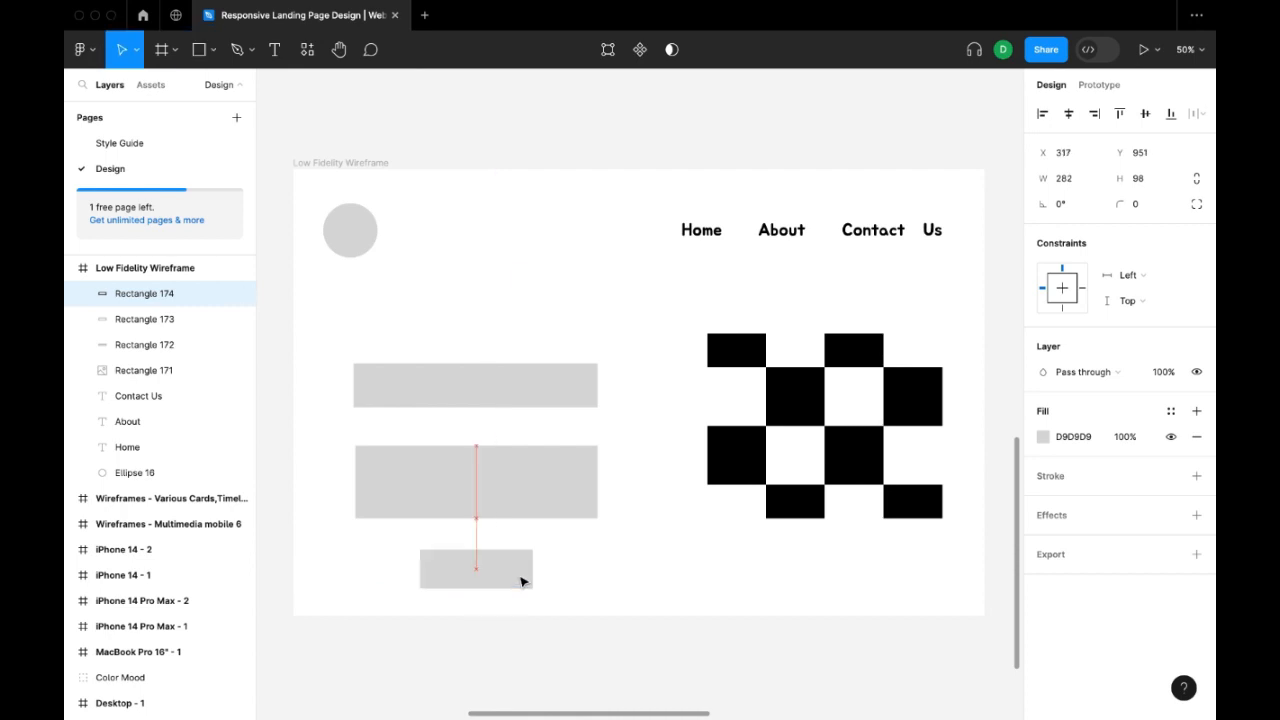
left_click_drag(492, 486, 489, 500)
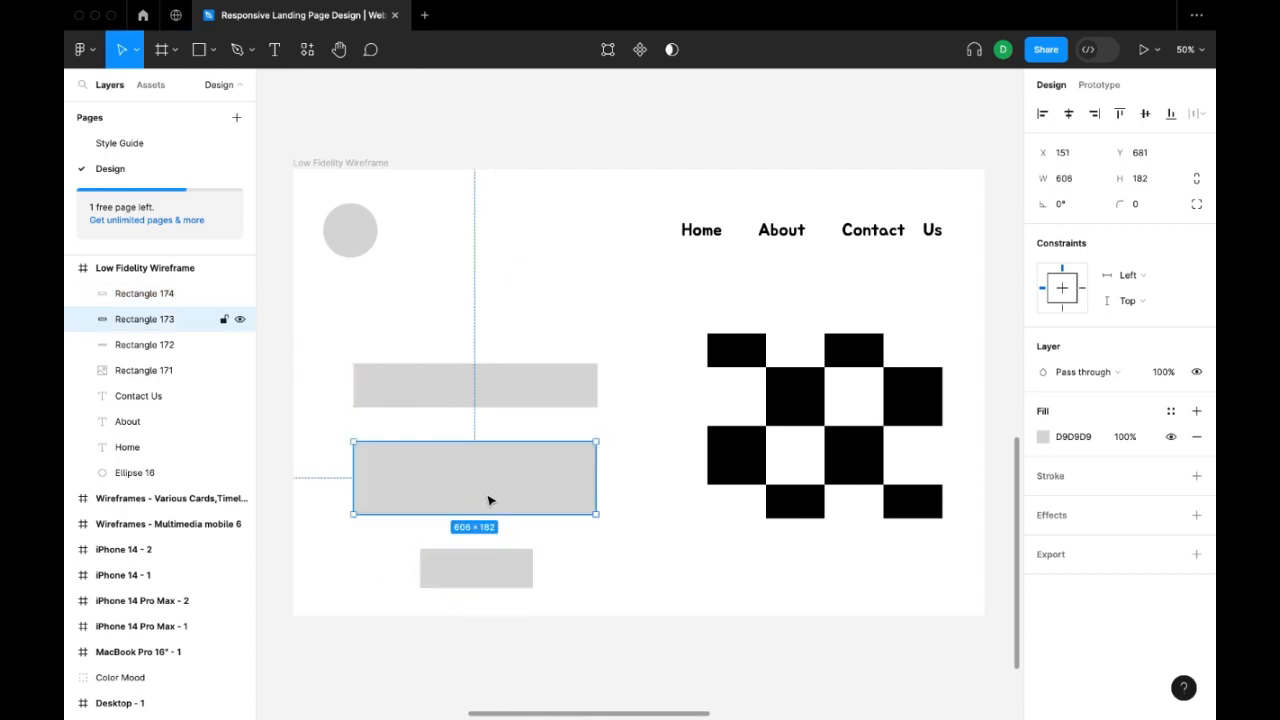
Add a "Title" text label on the upper grey rectangle and set its font to Font Awesome 5 Free.
key("t")
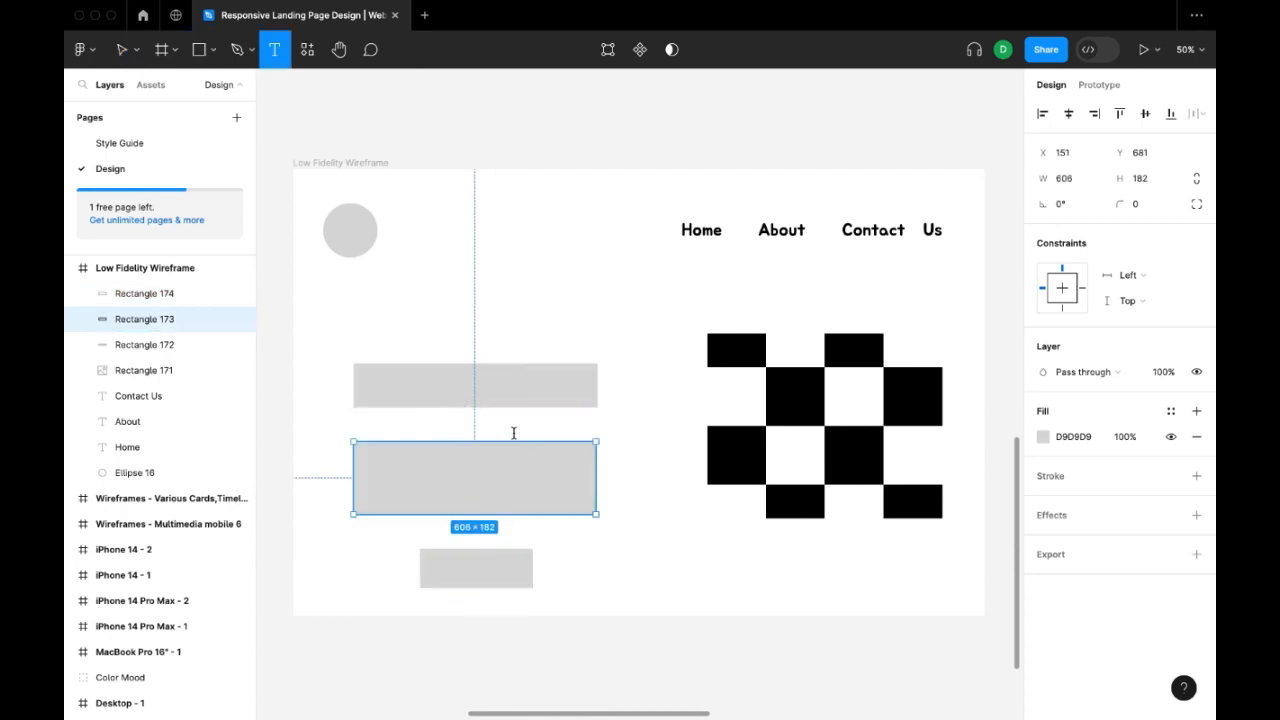
left_click(402, 392)
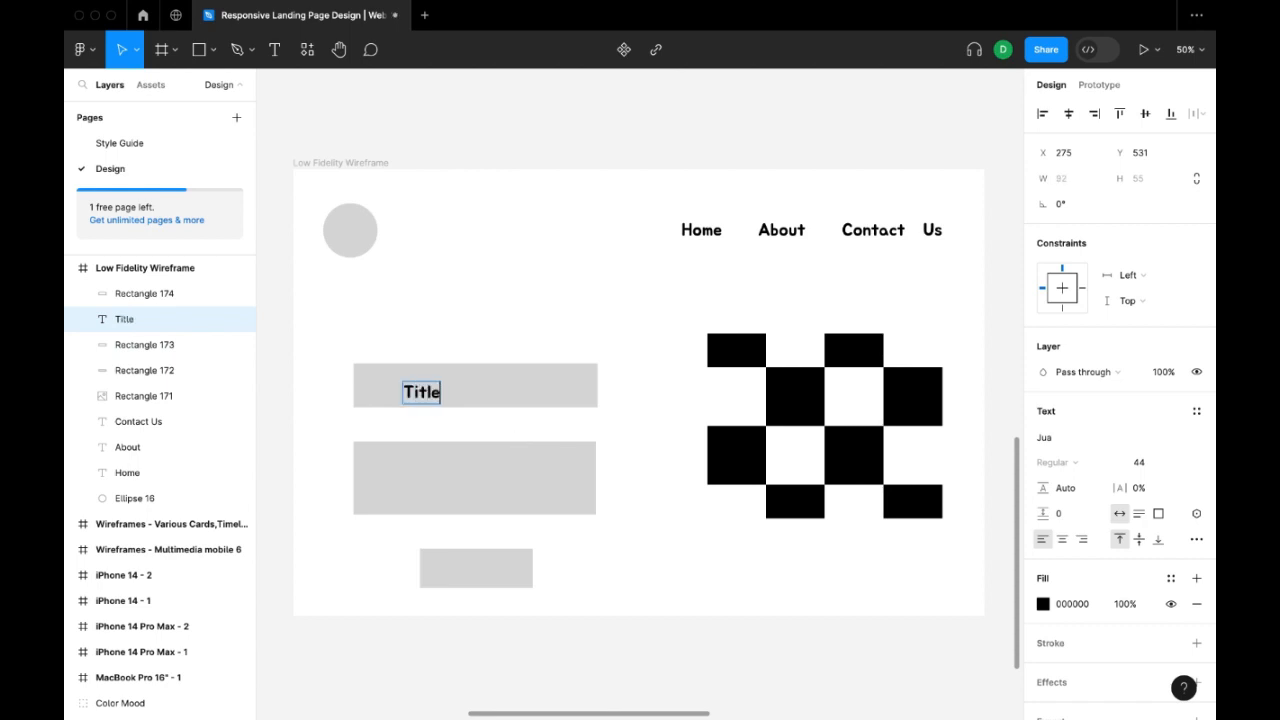
type("Title")
key("ctrl+a")
left_click(1044, 437)
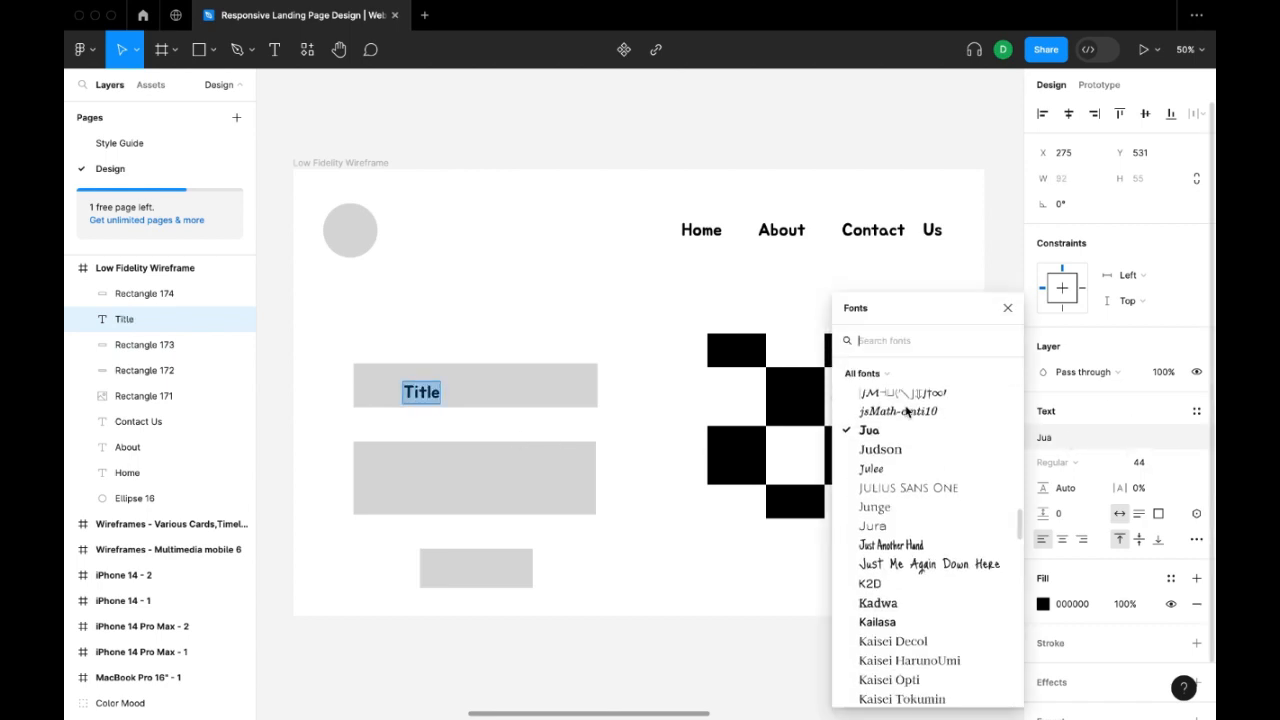
scroll(906, 410, "up", 10)
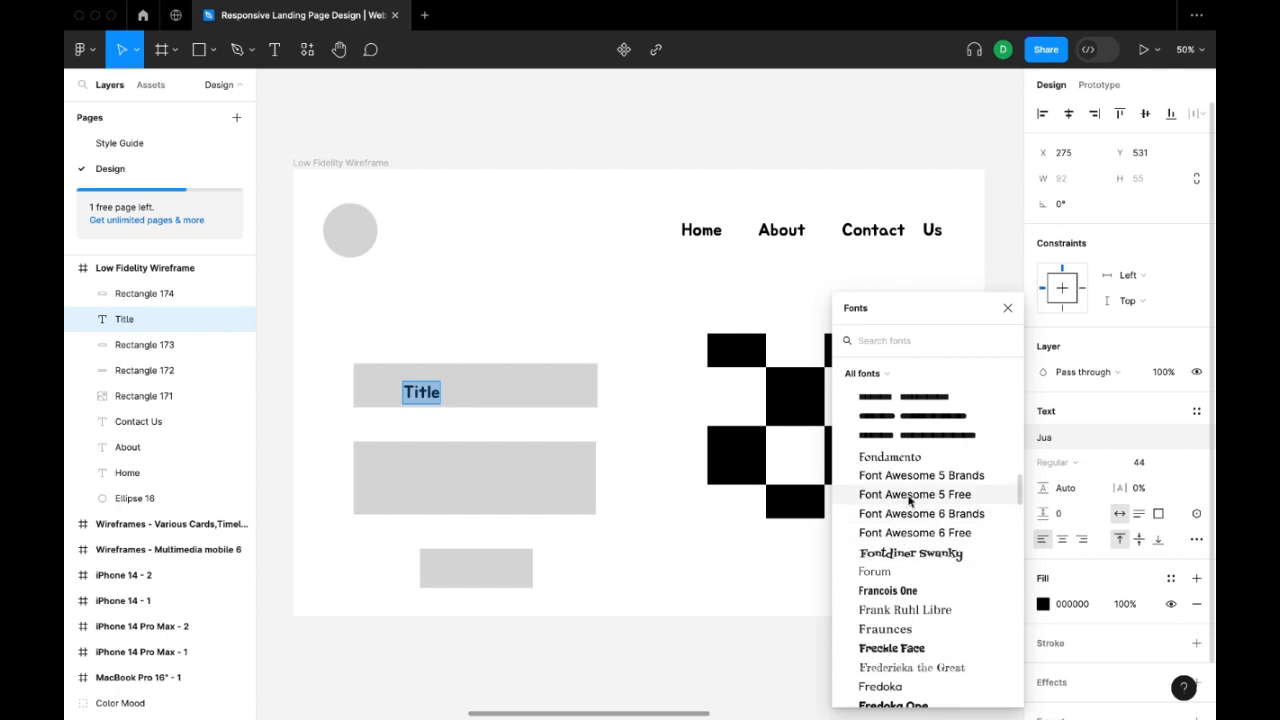
left_click(910, 499)
key("Escape")
Copy the Title label onto the middle grey rectangle and change the copy's text to "Paragraph".
left_click_drag(457, 398, 480, 483)
double_click(476, 478)
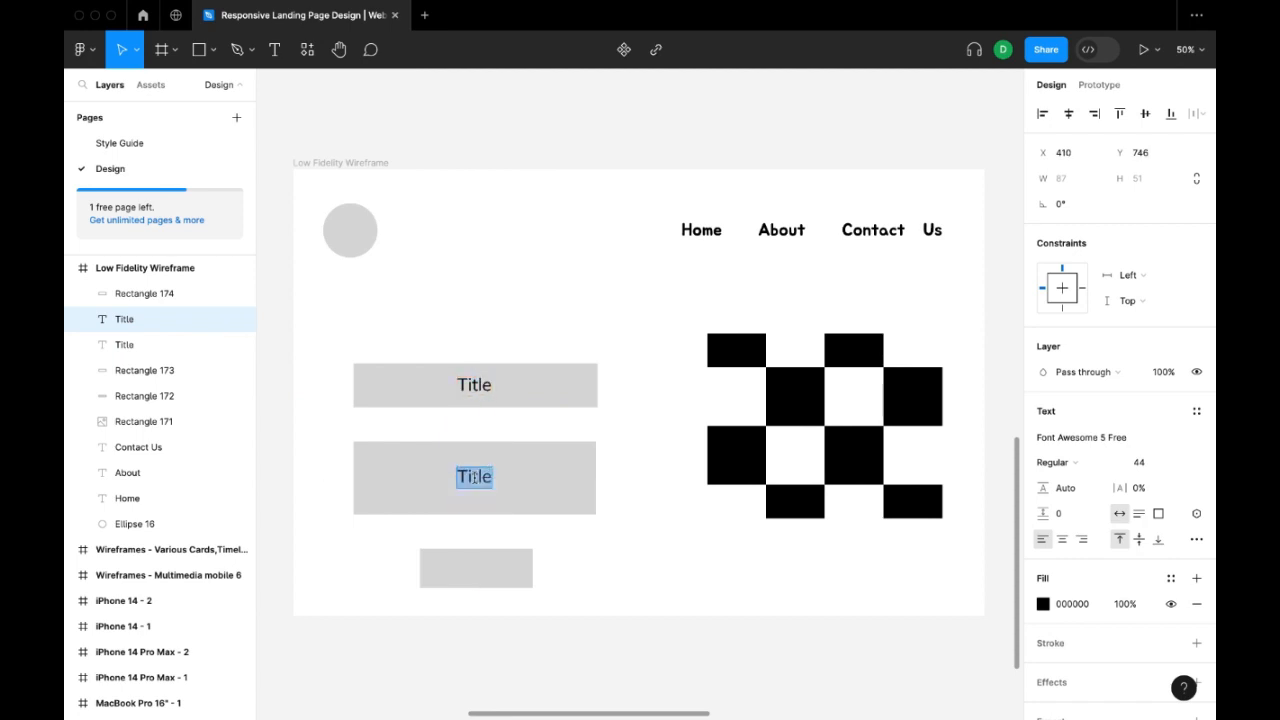
type("Paragraph")
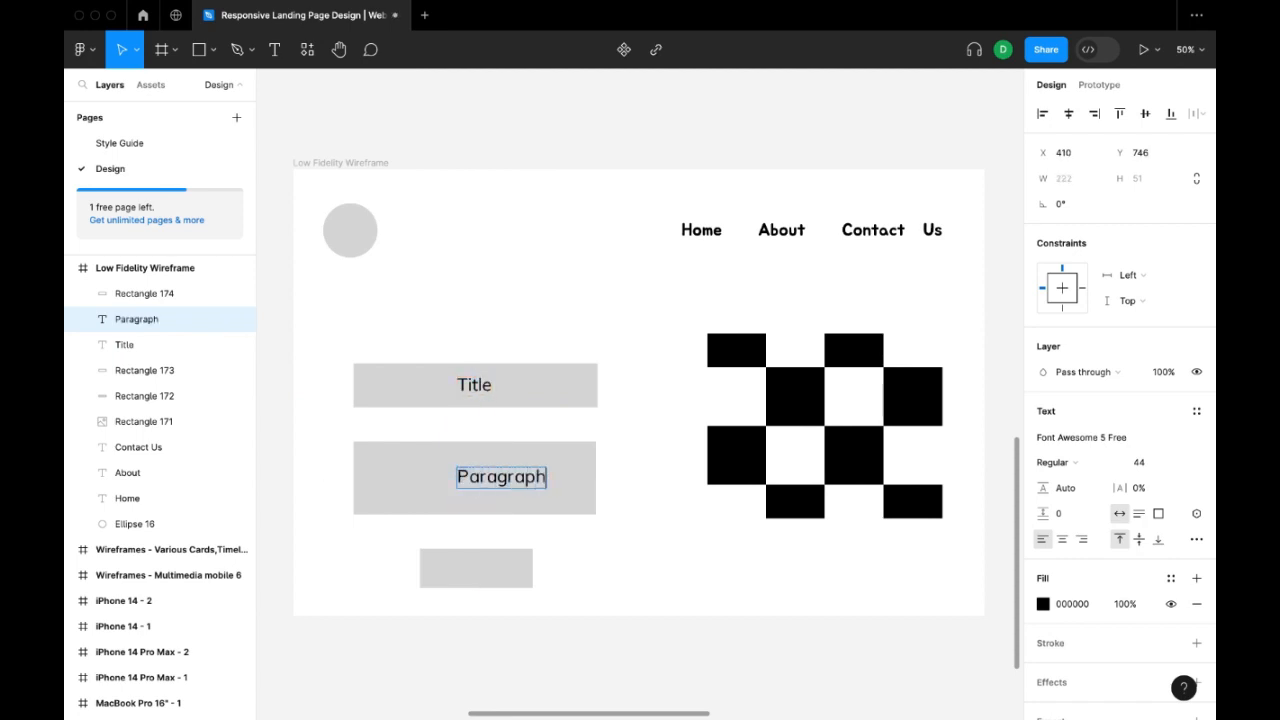
key("Escape")
Copy the Paragraph label onto the smallest rectangle, bring it in front of Rectangle 174, change its text to "CTA" and centre it.
left_click_drag(486, 480, 478, 582)
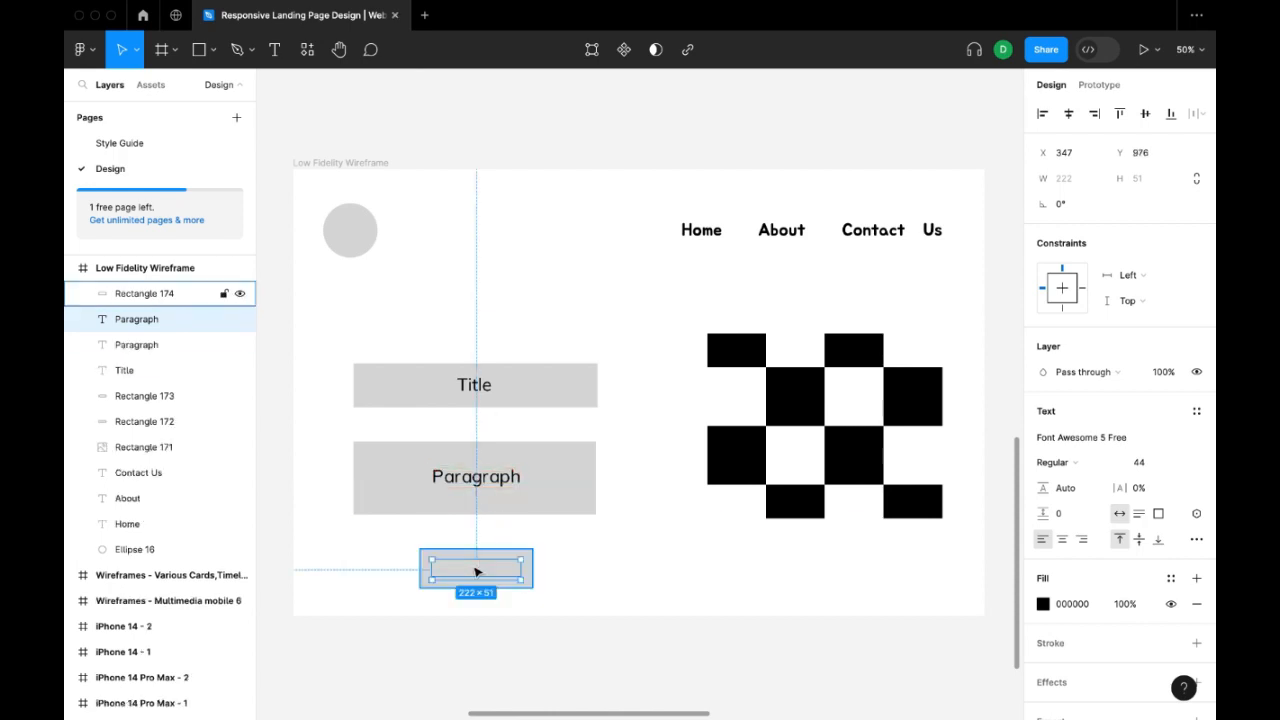
left_click_drag(172, 319, 172, 293)
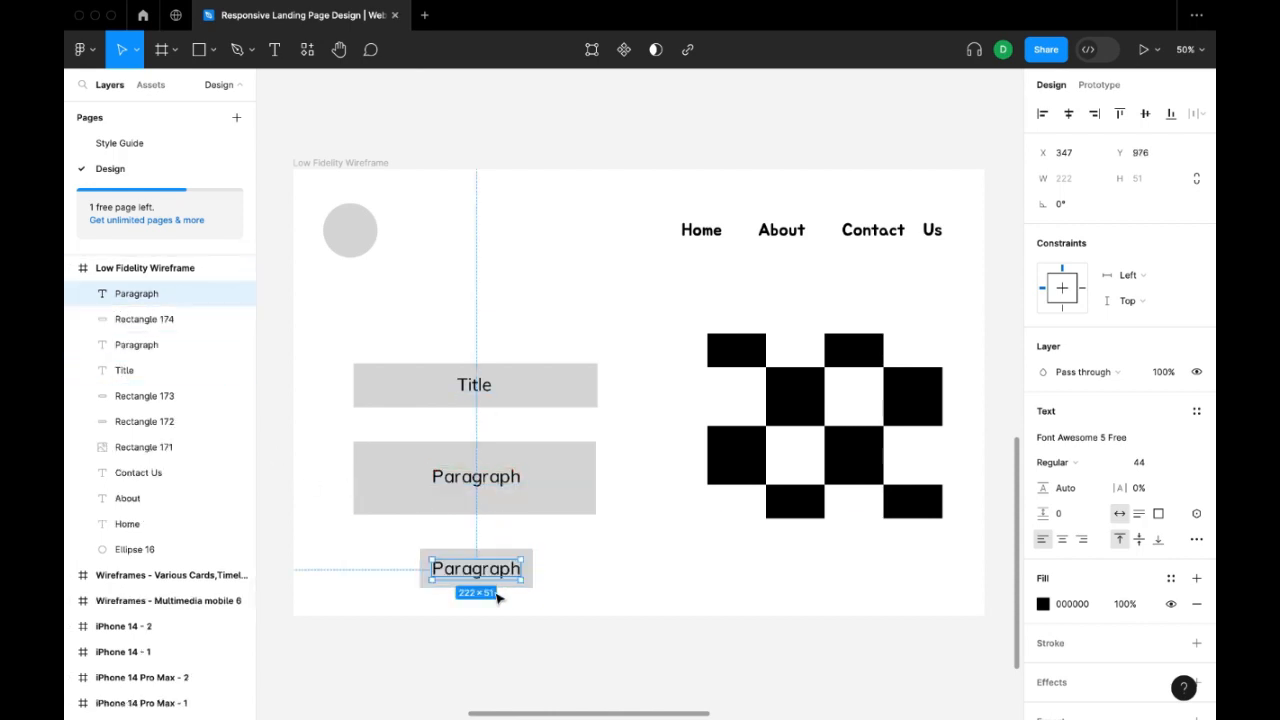
double_click(490, 572)
type("CTA")
key("Escape")
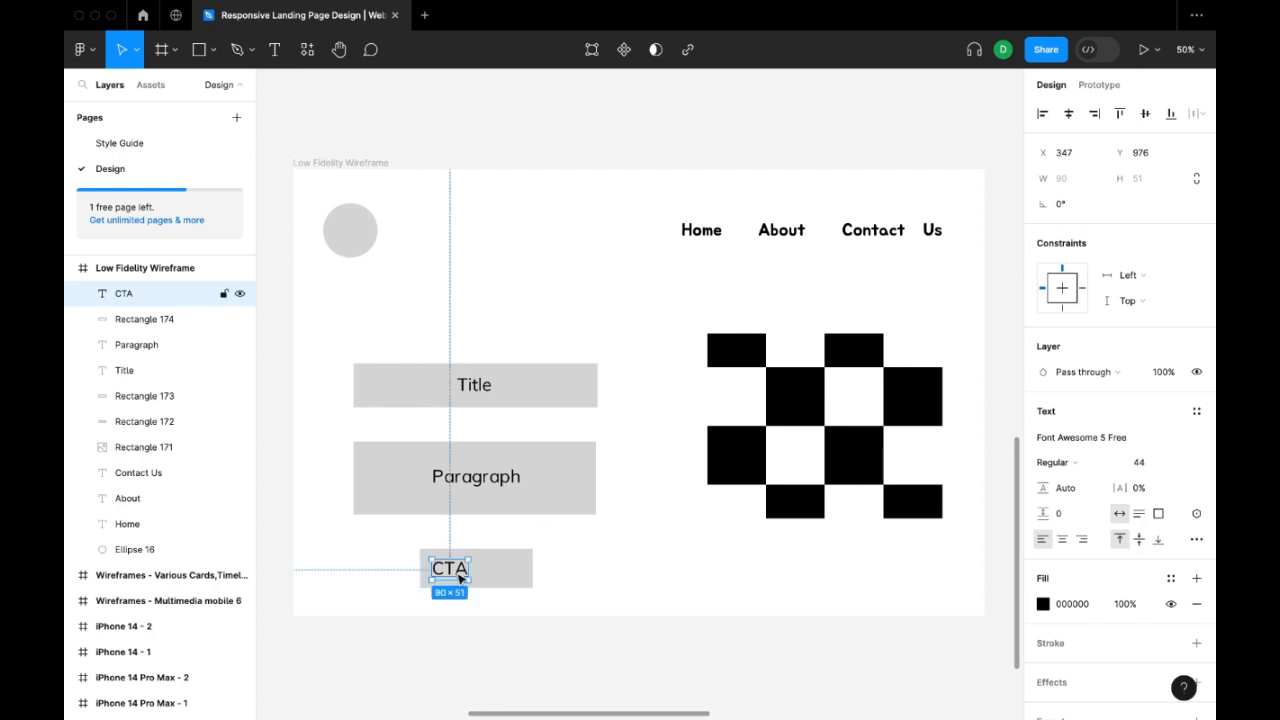
left_click_drag(457, 578, 485, 579)
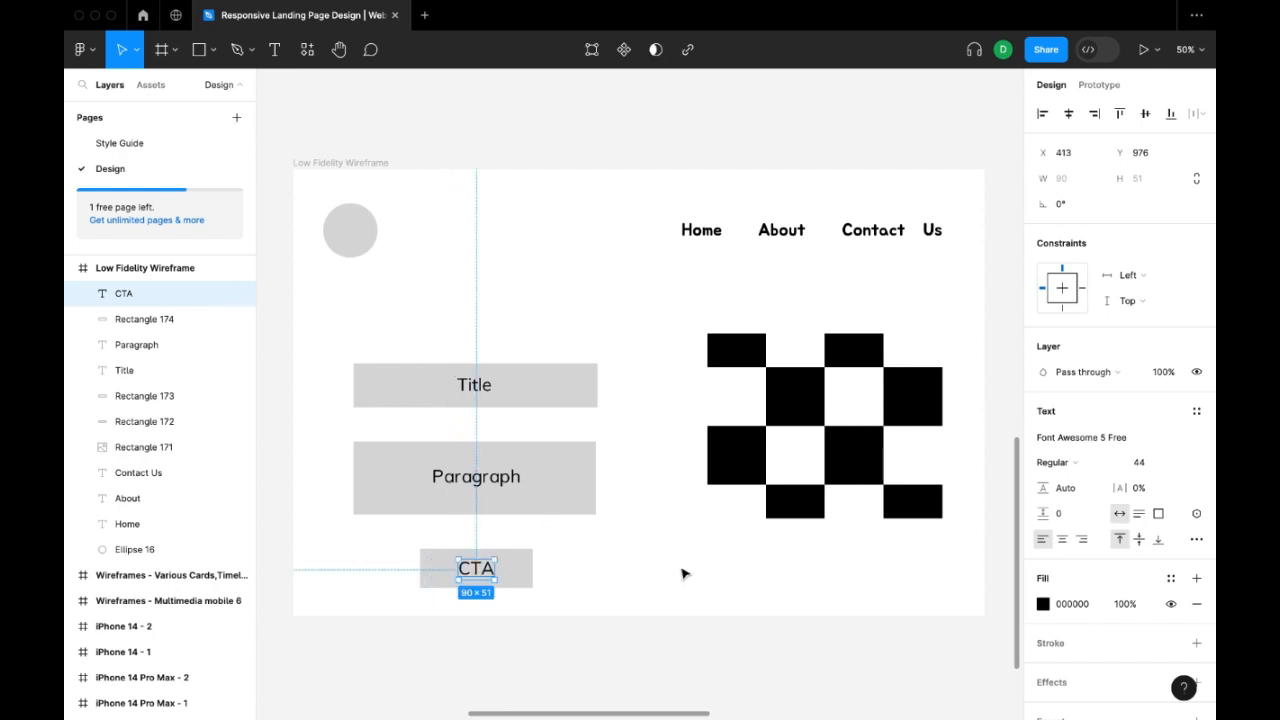
Add an iPhone 14 Pro Max frame beside the landing page wireframe and position it at X 3845, Y 462.
left_click(683, 573)
left_click_drag(683, 573, 470, 548)
left_click_drag(771, 546, 507, 549)
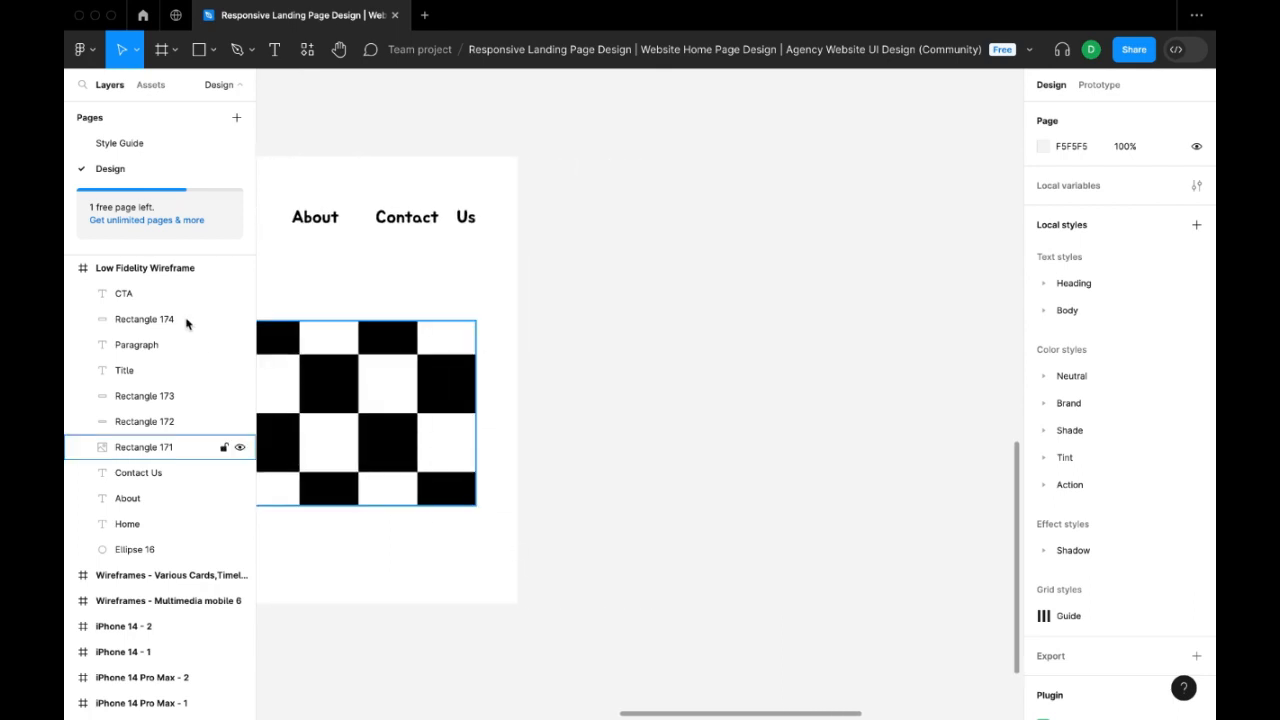
key("f")
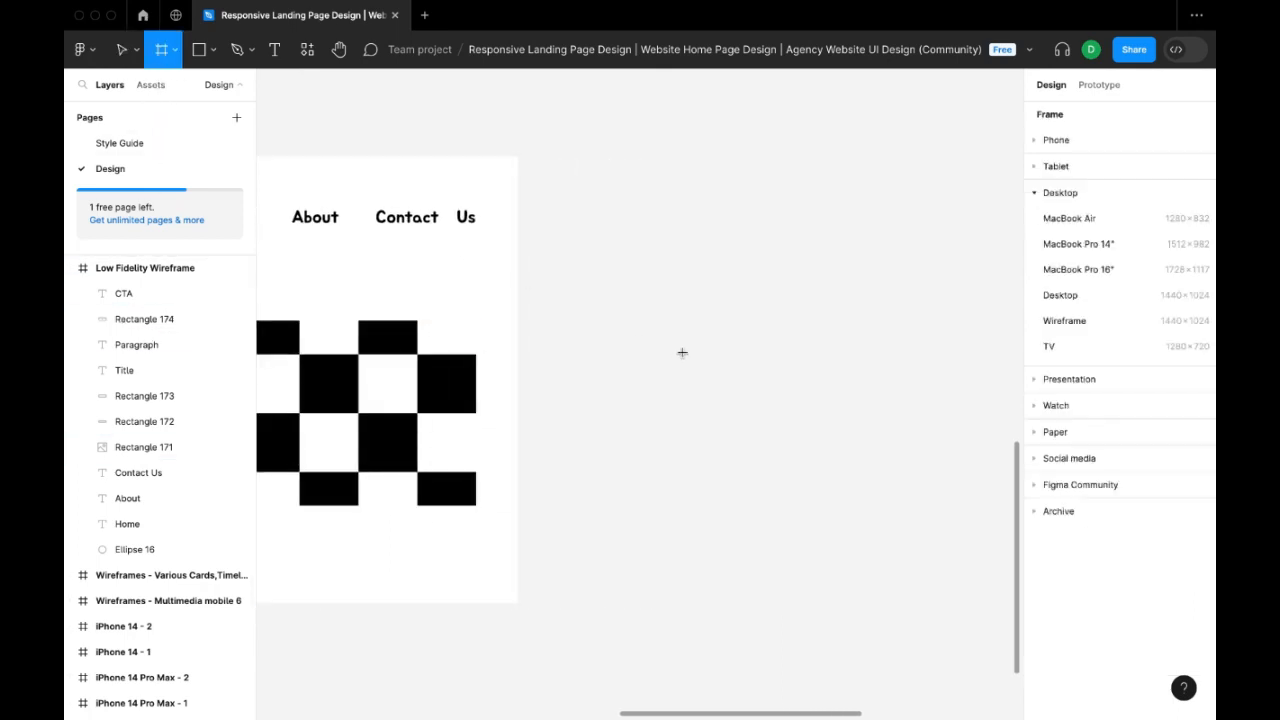
left_click(1060, 140)
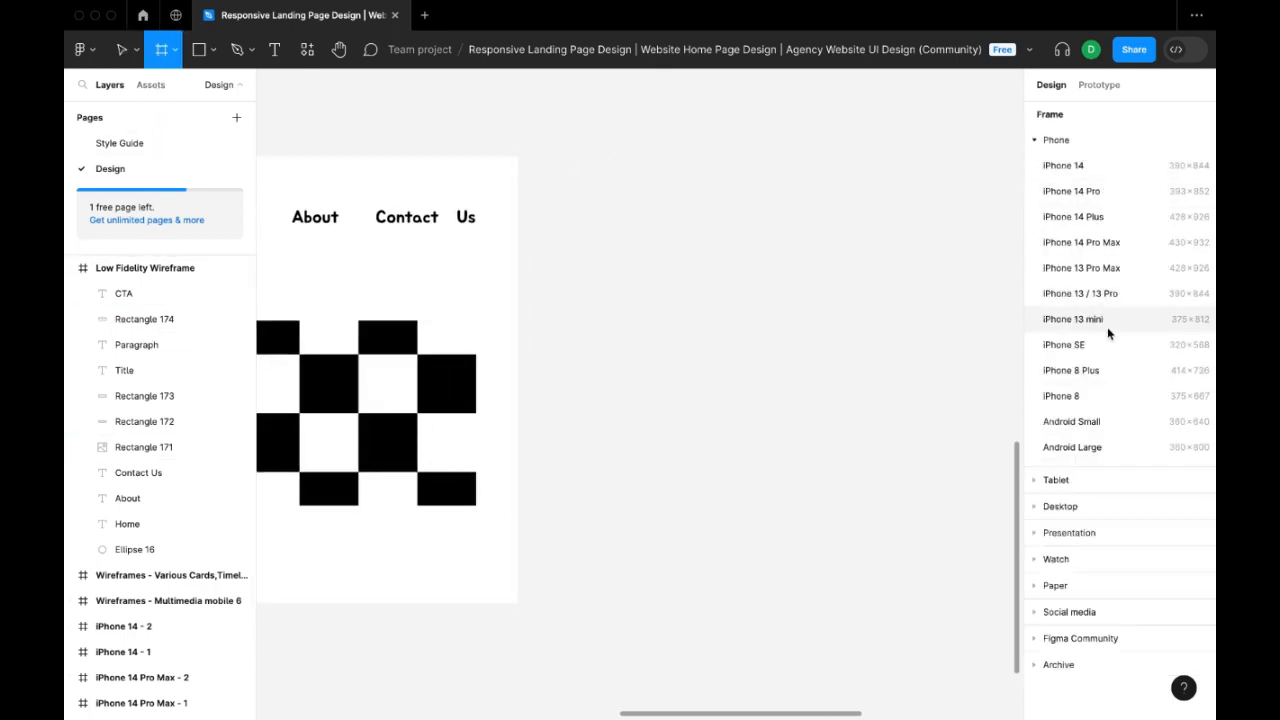
left_click(1114, 244)
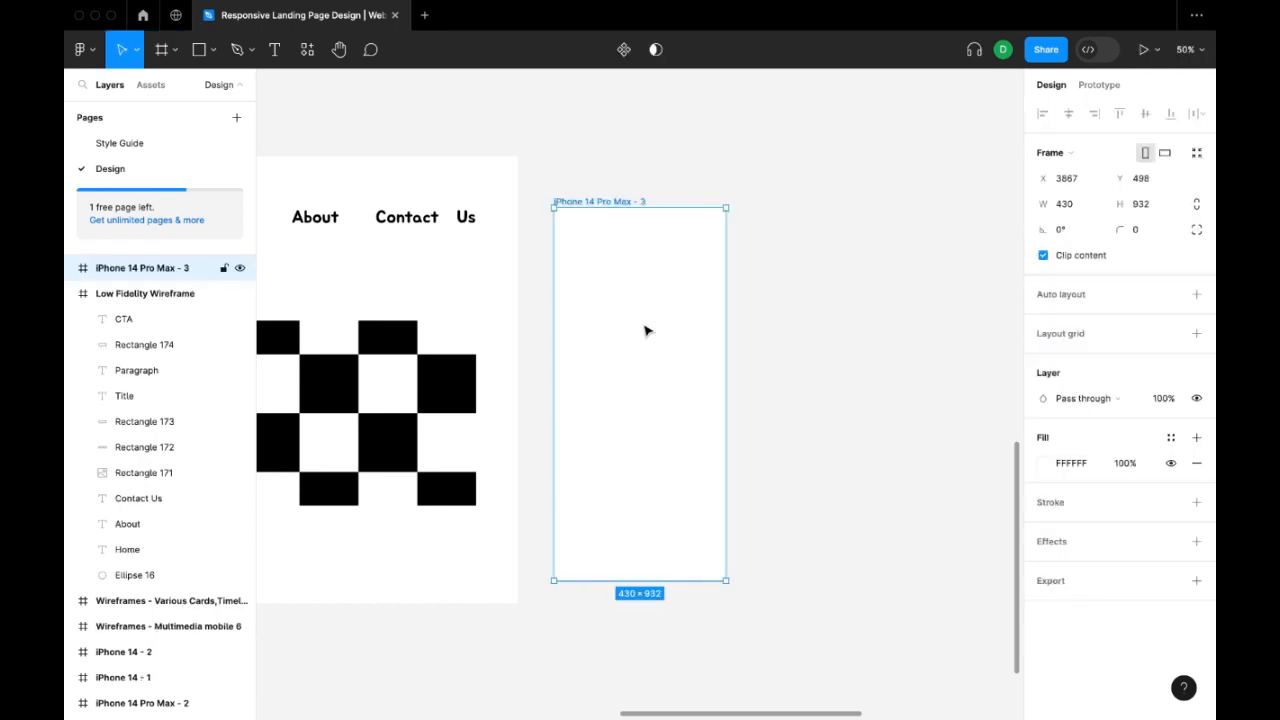
left_click_drag(640, 325, 636, 318)
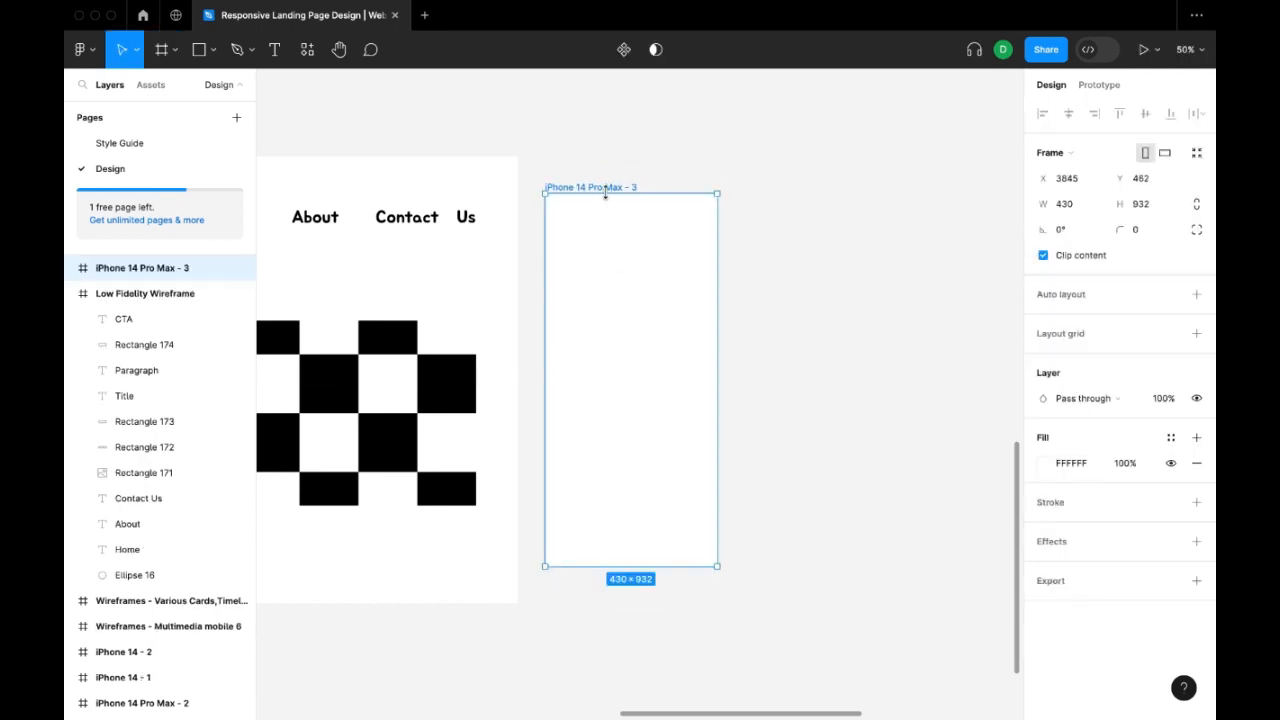
Rename the new phone frame as "Login Page Low Fidelity Wireframe".
double_click(605, 187)
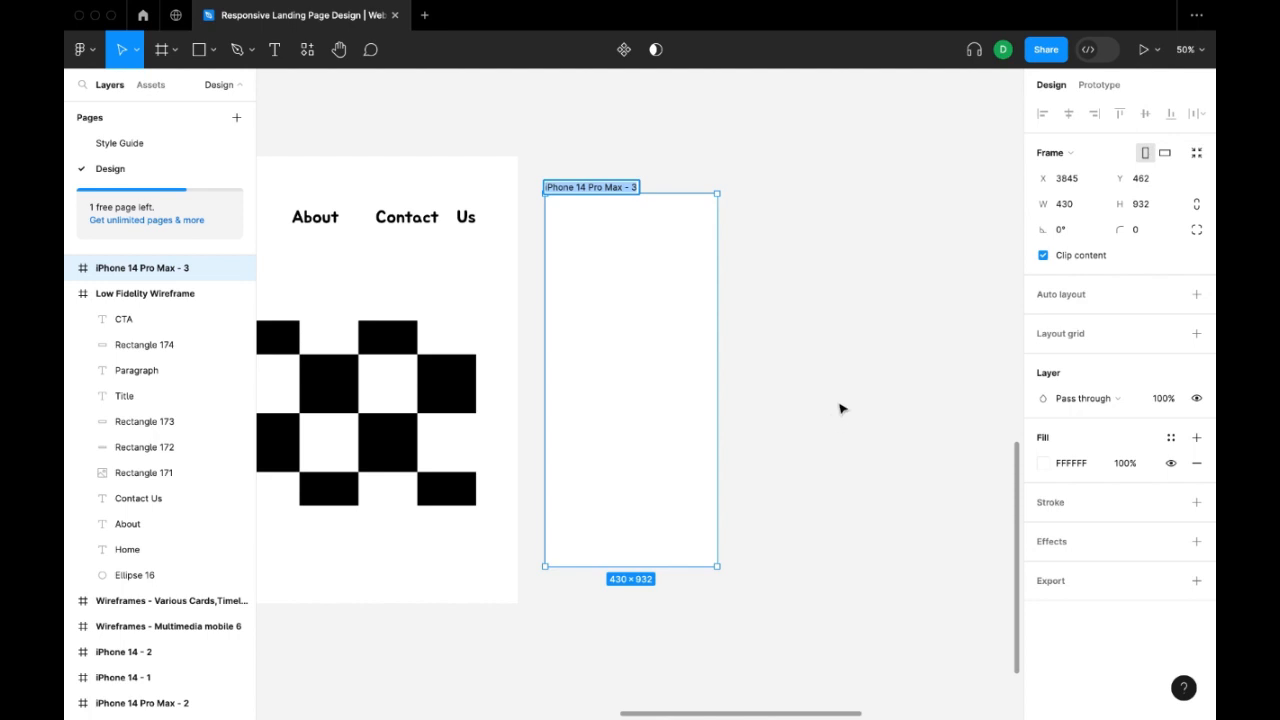
type("Login Page Low Fi")
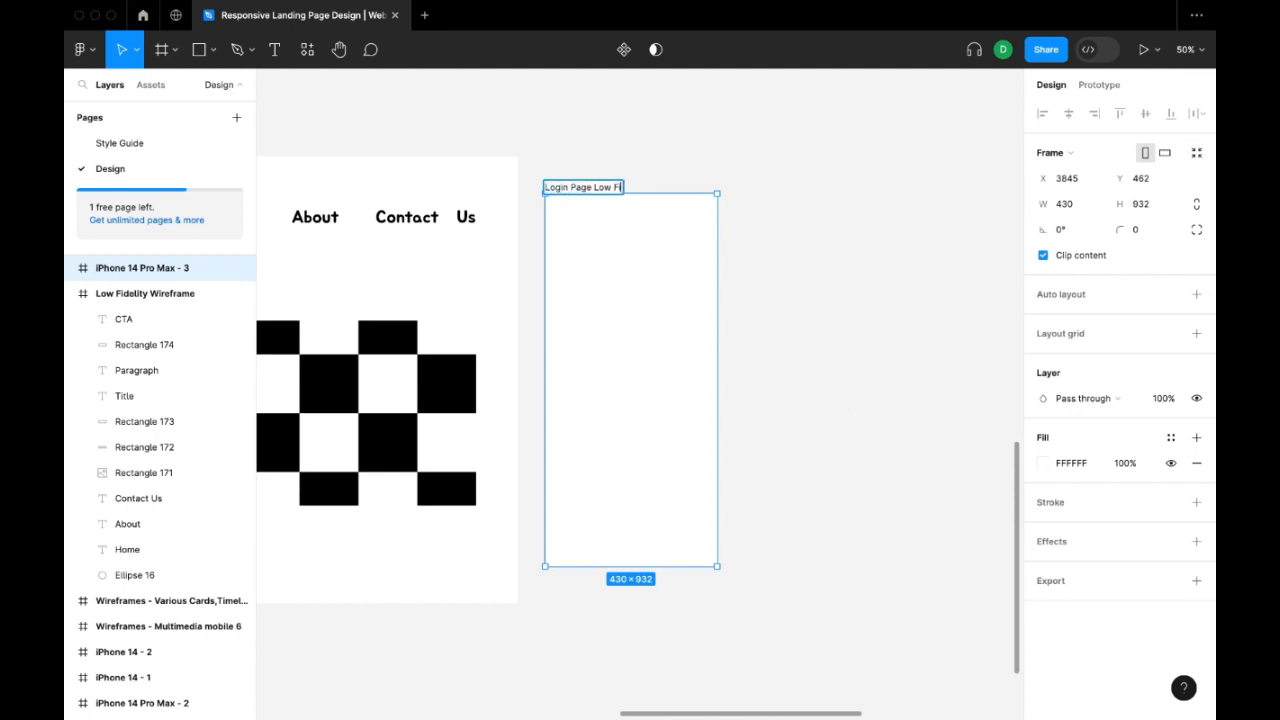
type("delity Wirefram")
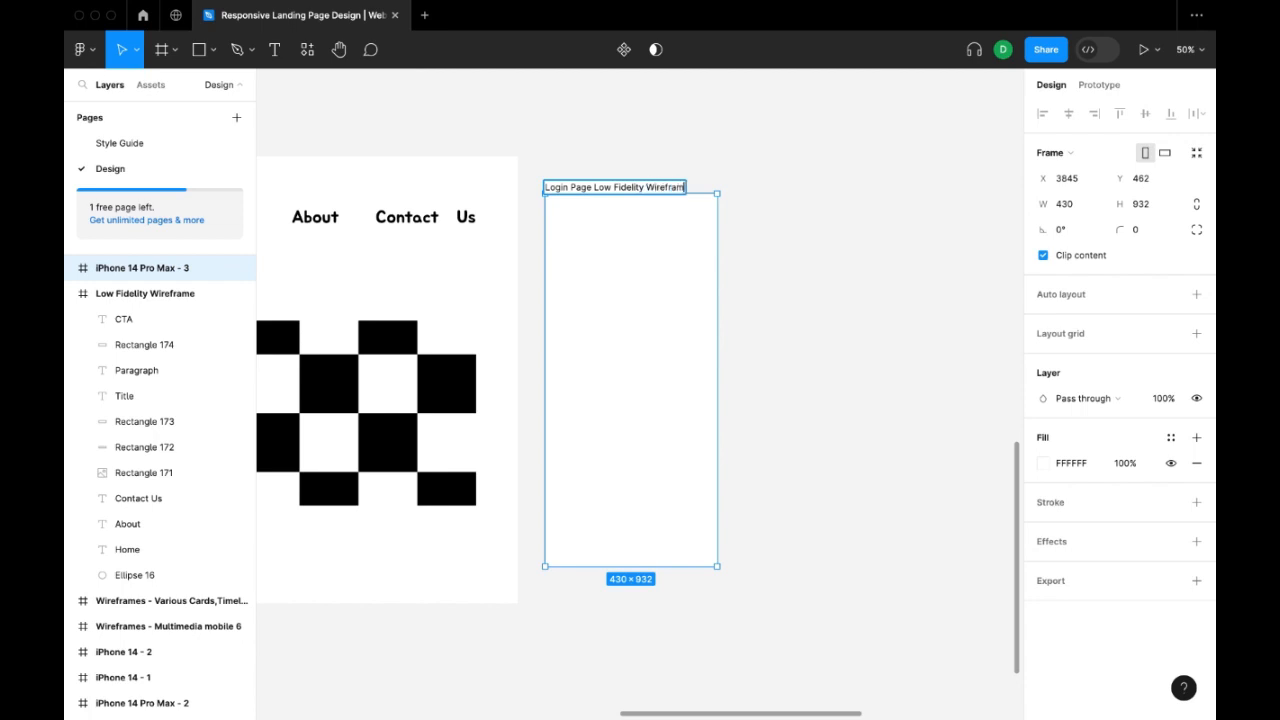
type("e")
key("Return")
left_click(852, 383)
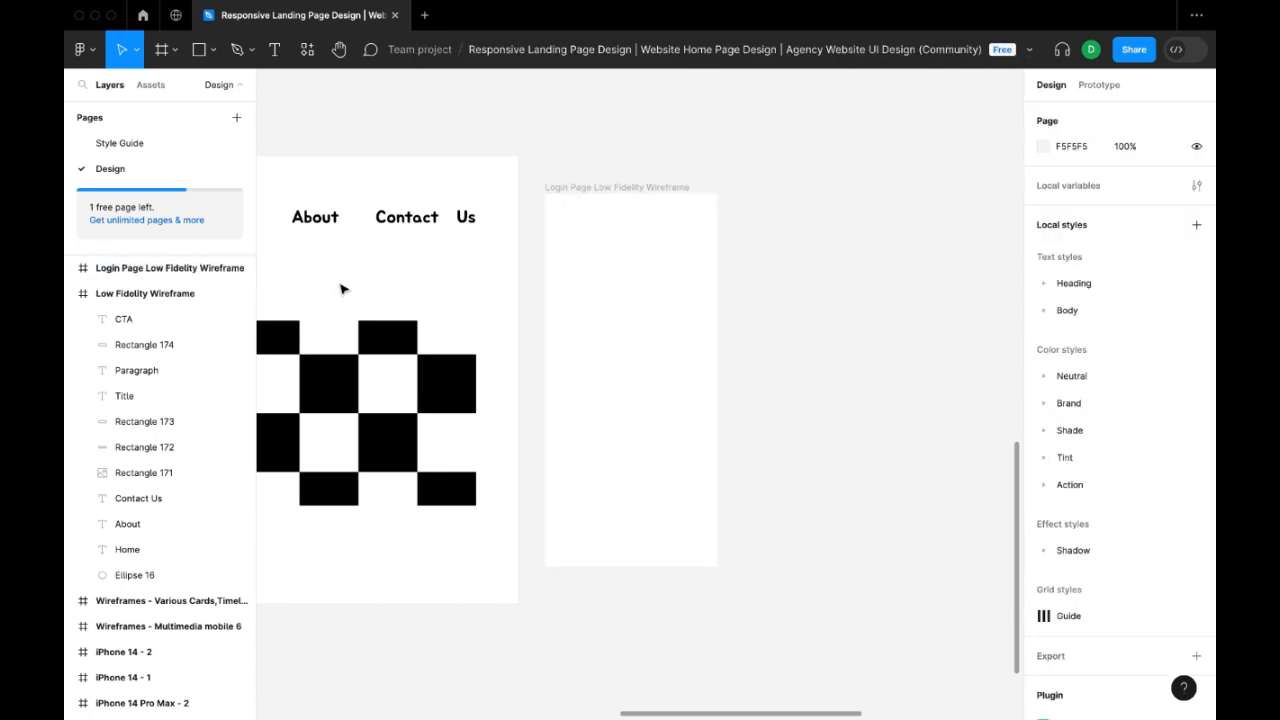
Duplicate the logo circle, place the copy in the login frame's upper-left corner at X 34, Y 42 and scale it to 64 × 64.
left_click_drag(340, 289, 766, 283)
left_click(326, 231)
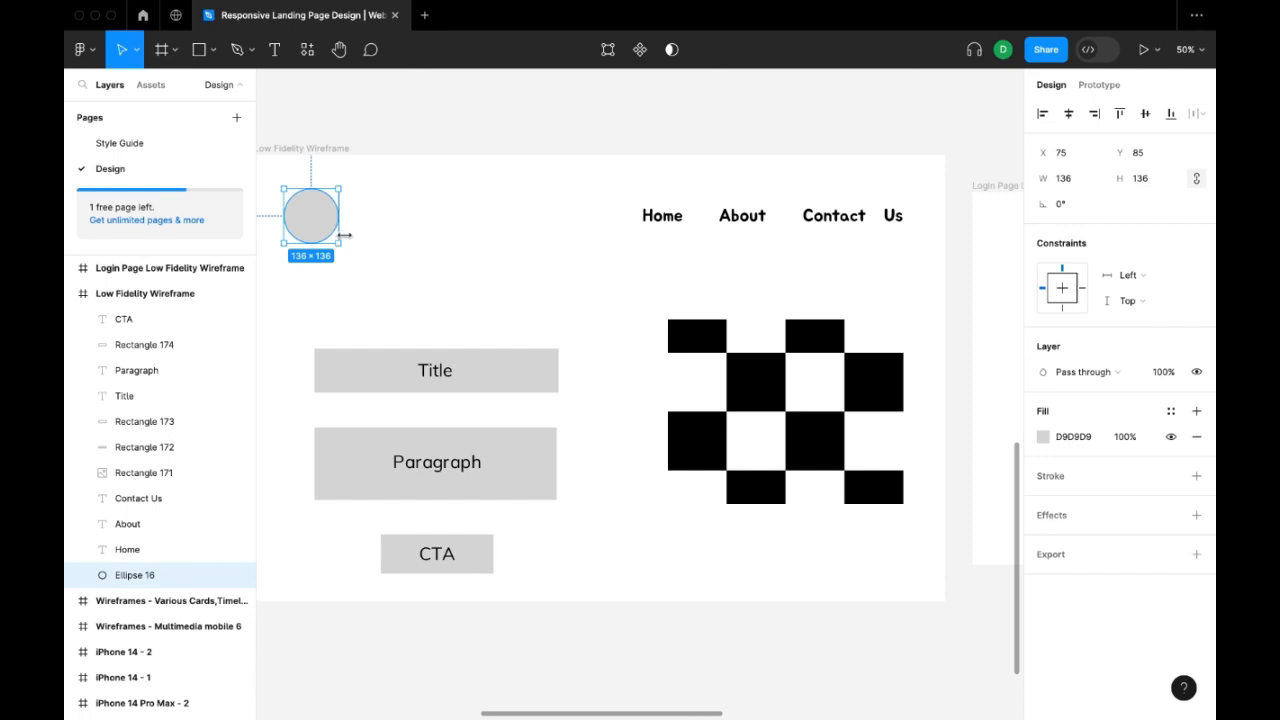
key("super+d")
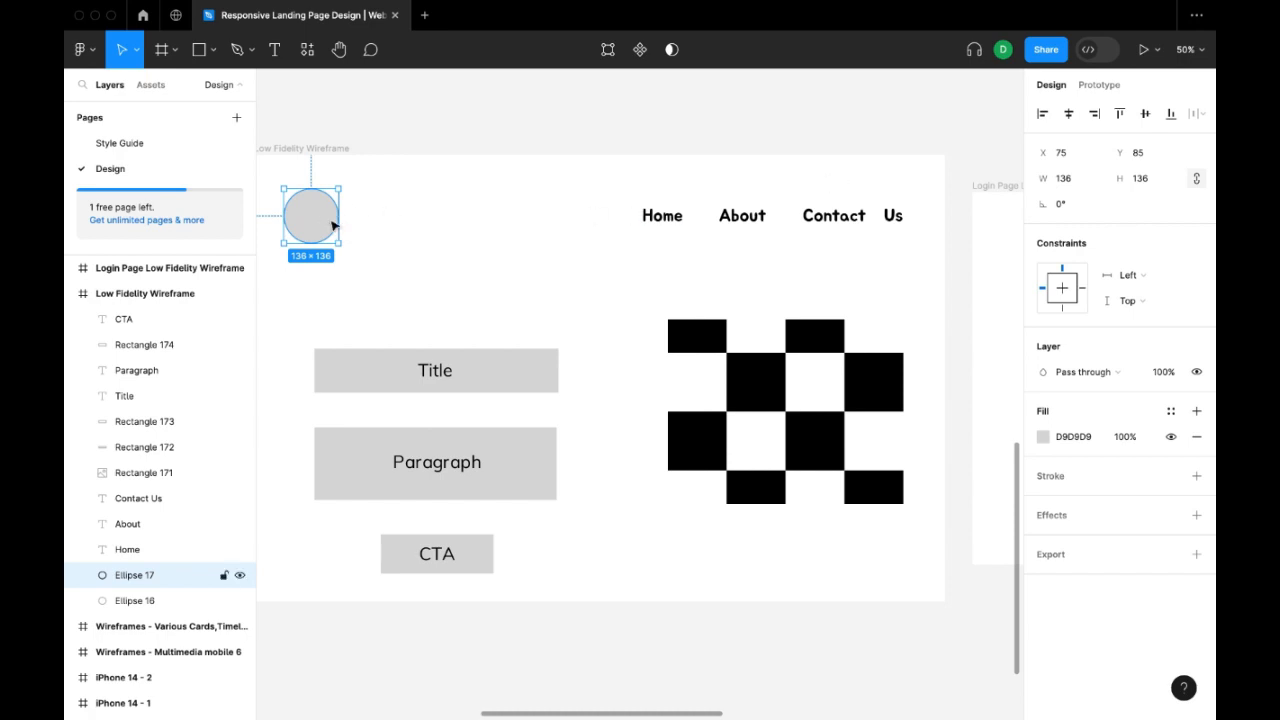
left_click_drag(333, 226, 678, 235)
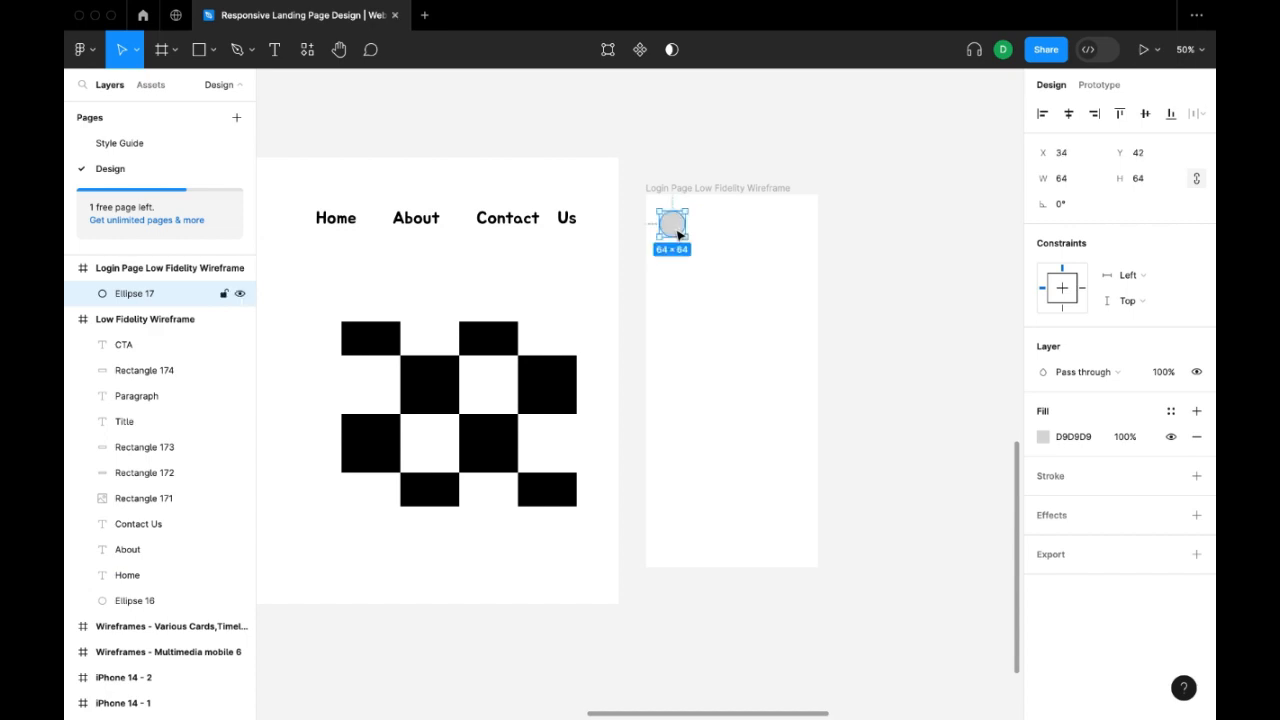
left_click(880, 362)
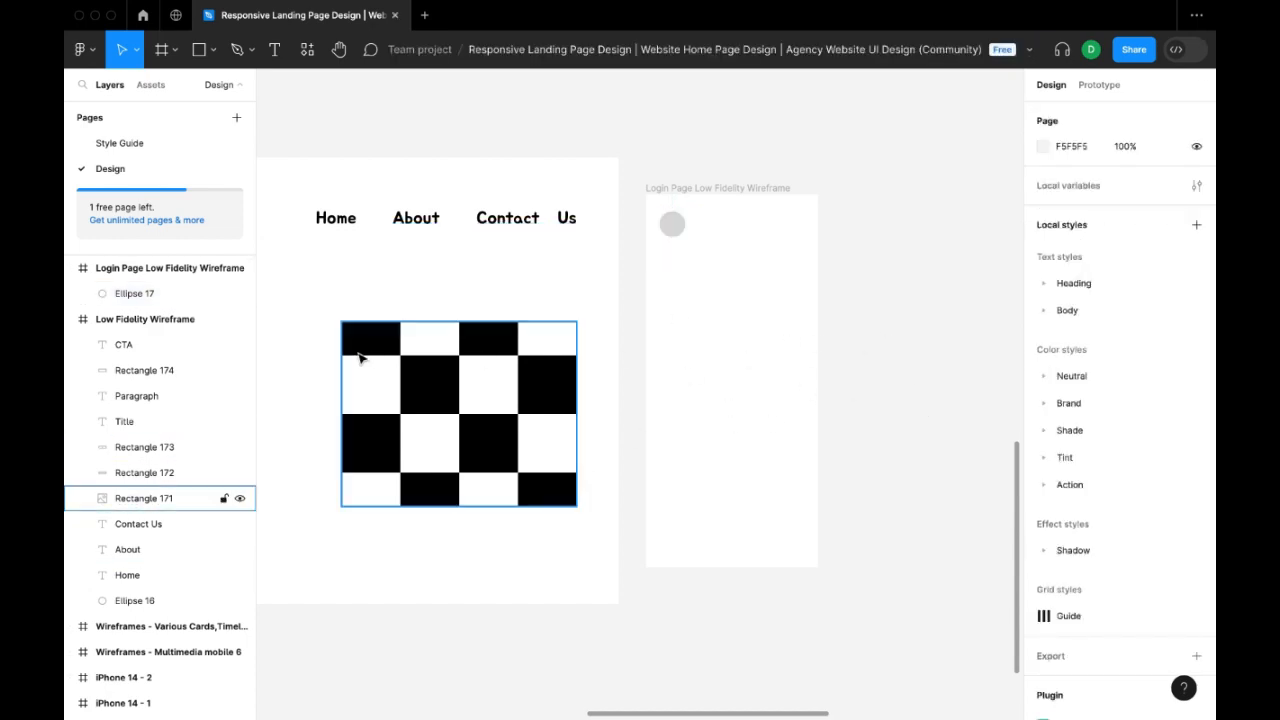
Run the Blush plugin and insert the Standing illustration from the Shiny Happy collection.
right_click(866, 292)
mouse_move(980, 428)
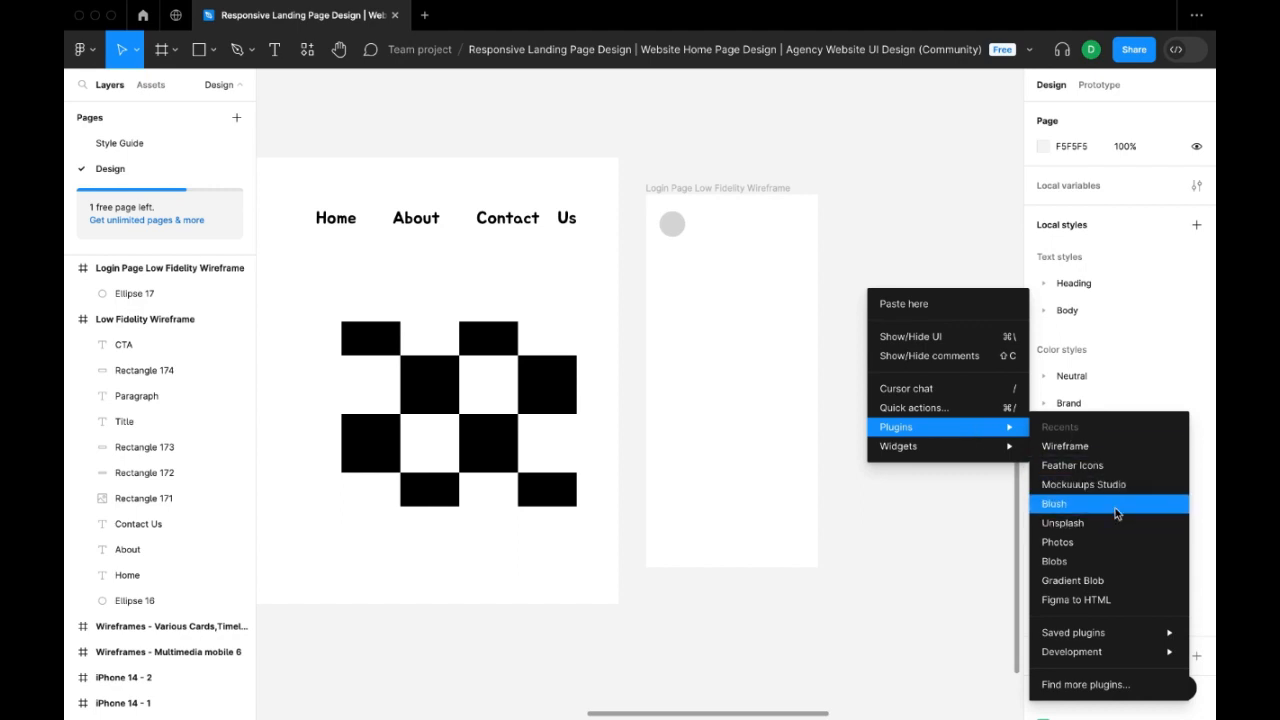
left_click(1117, 513)
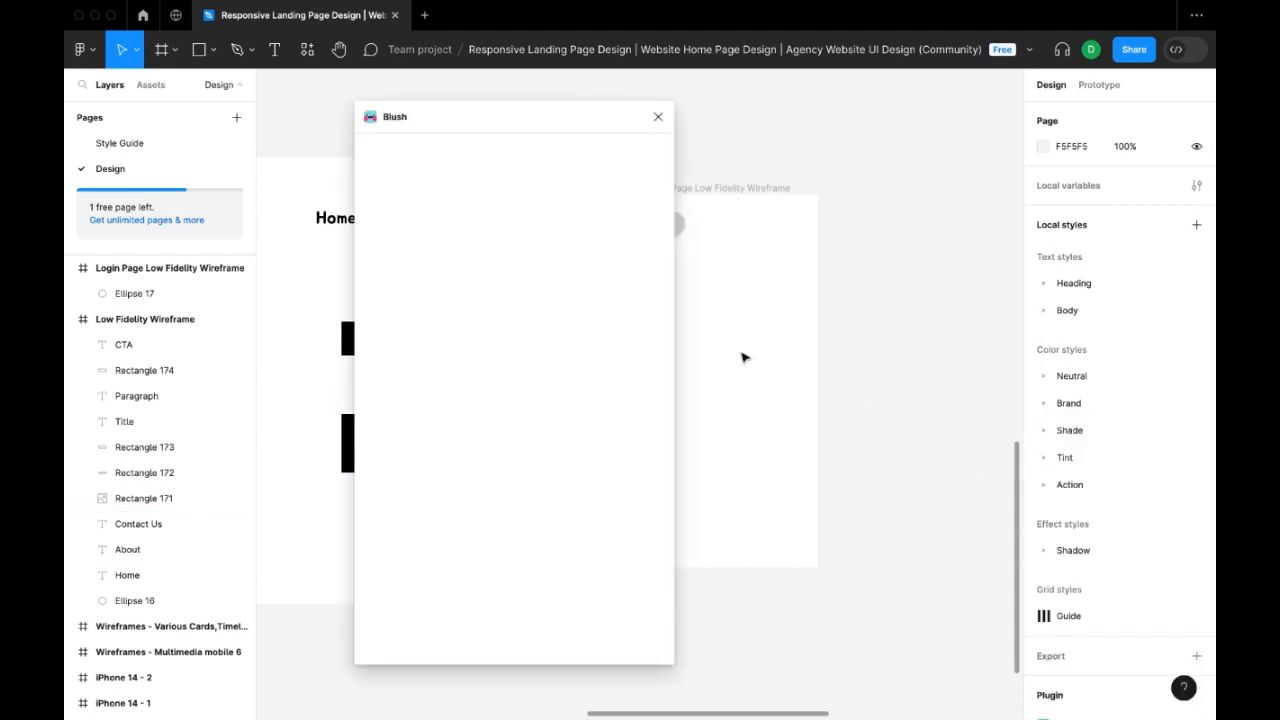
scroll(572, 432, "down", 10)
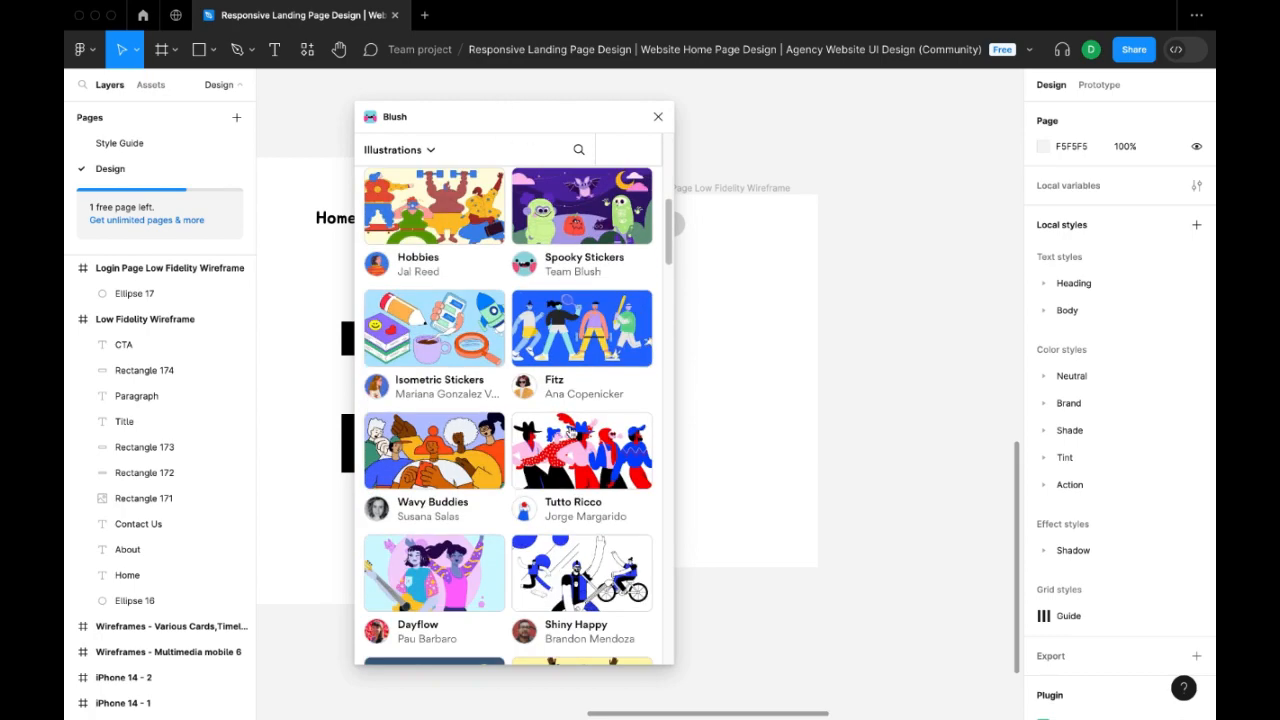
scroll(572, 432, "down", 3)
scroll(572, 432, "up", 4)
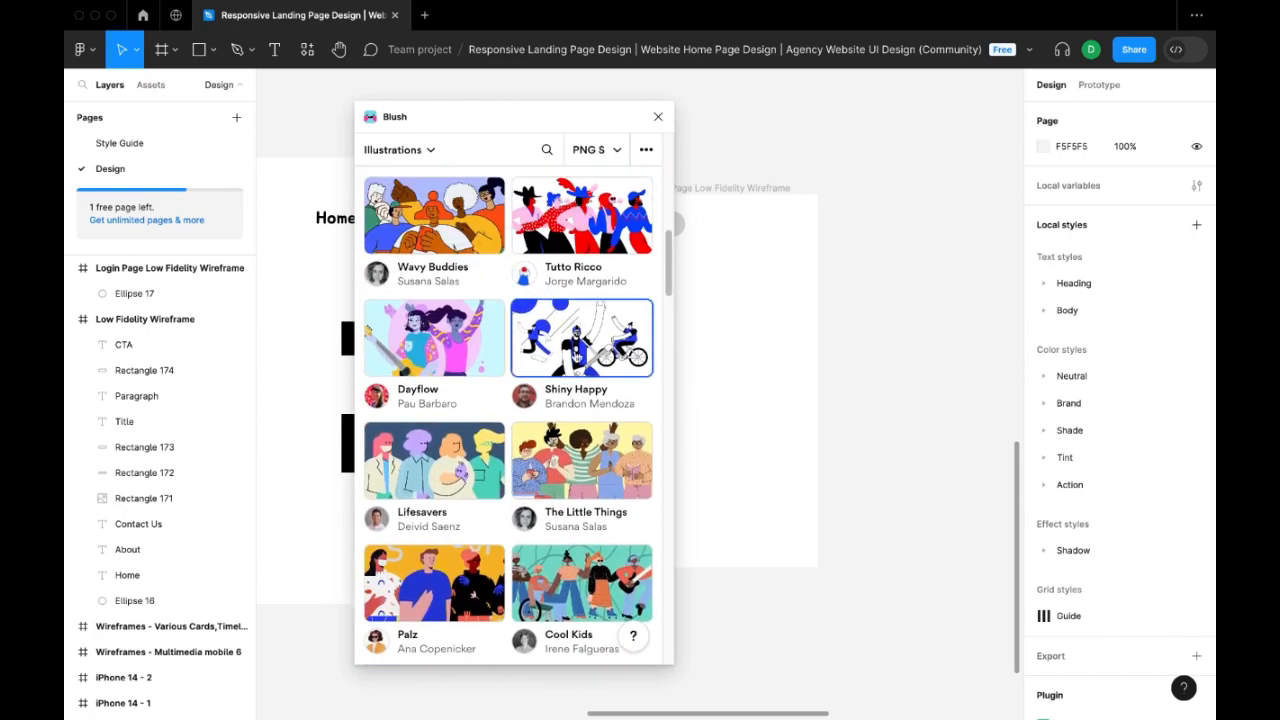
left_click(577, 325)
scroll(541, 478, "down", 5)
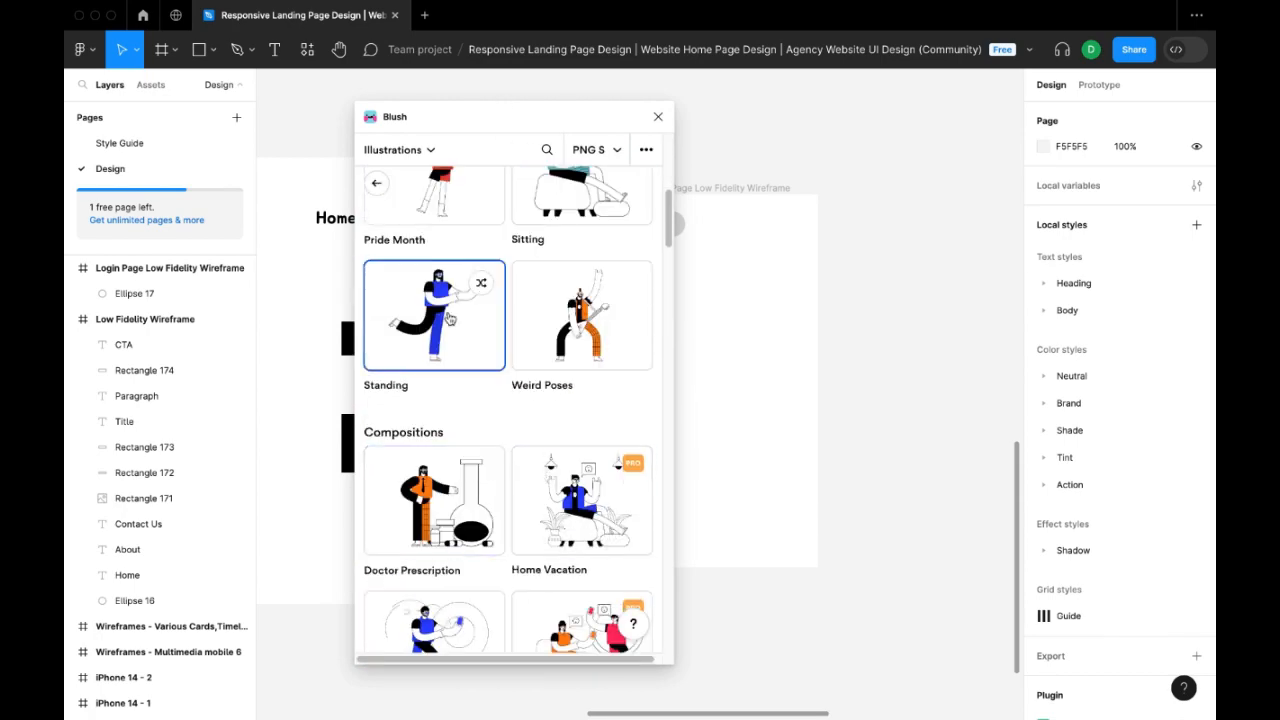
left_click(445, 340)
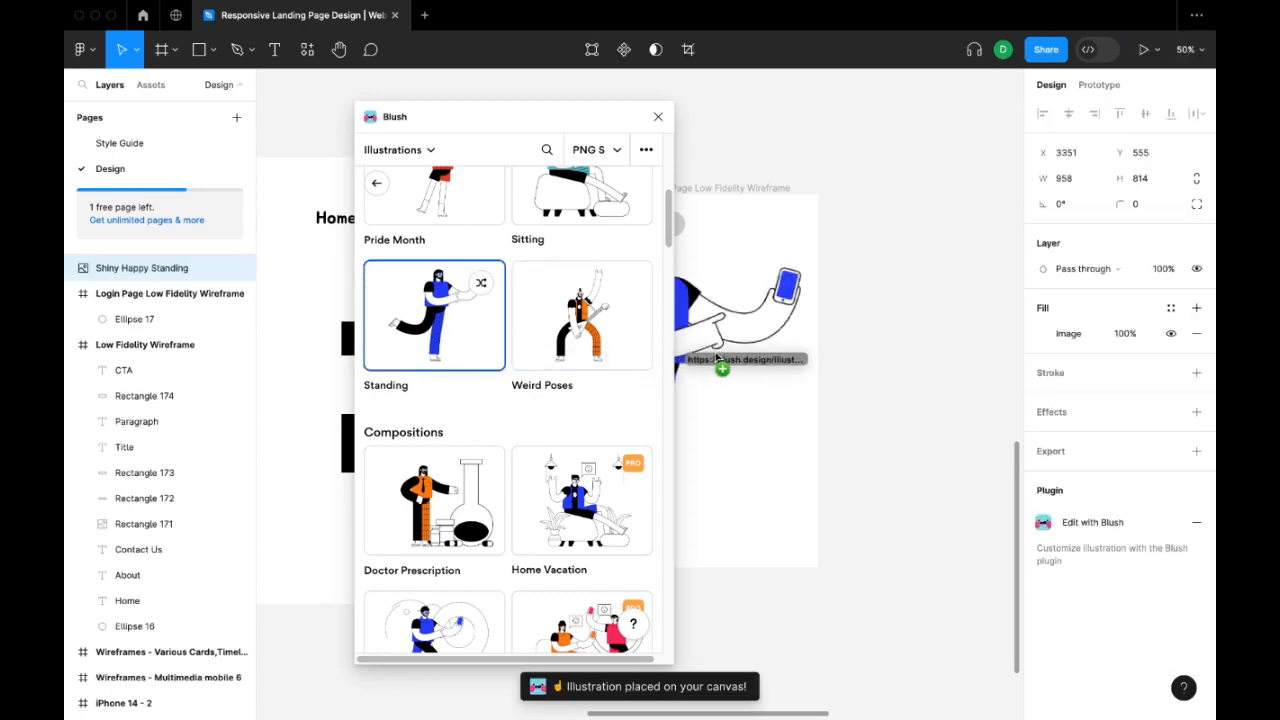
Scale the standing illustration down to about 228 × 194 and position it over the login frame's upper half at X 3946, Y 627.
left_click_drag(558, 128, 371, 120)
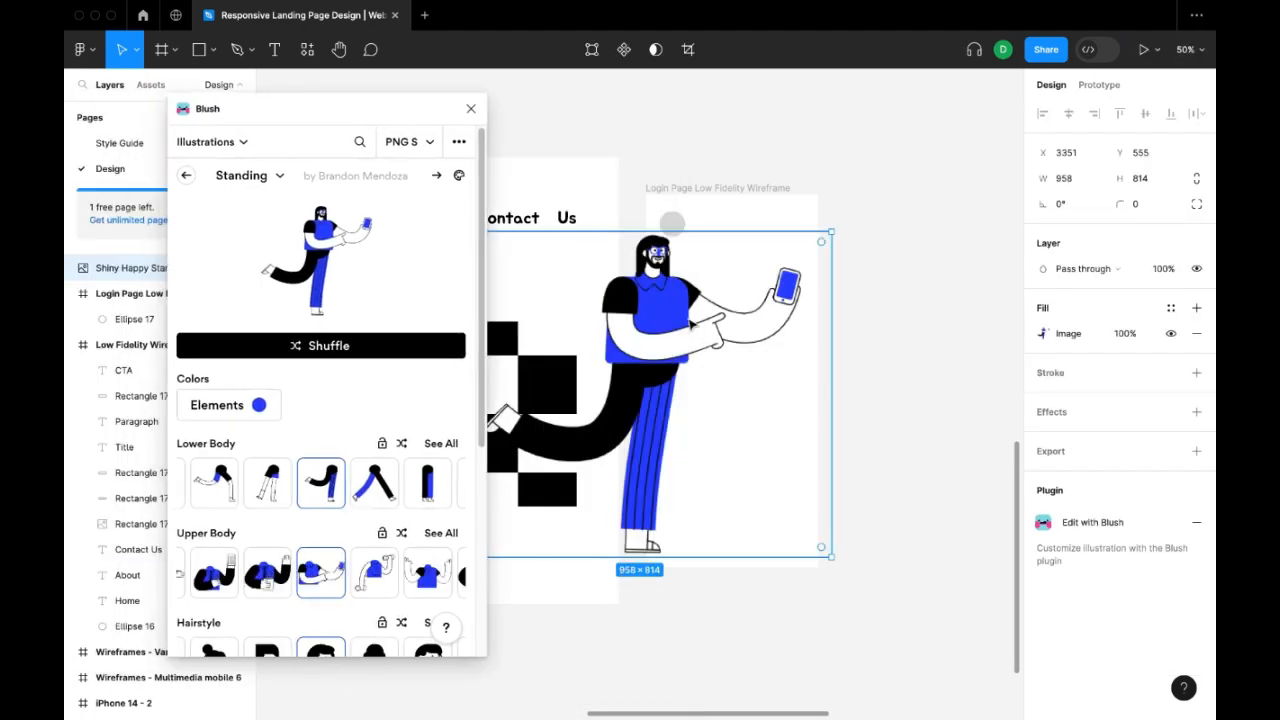
left_click_drag(760, 330, 808, 335)
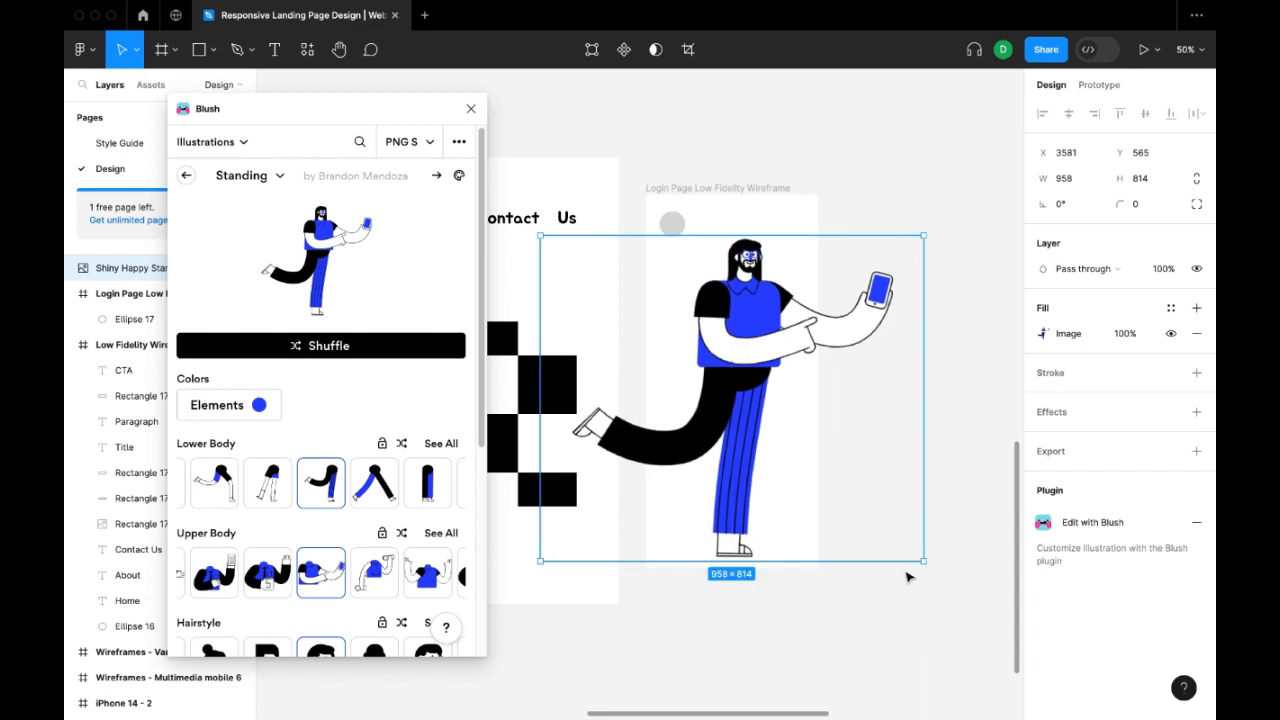
left_click_drag(922, 563, 831, 491)
left_click_drag(783, 449, 780, 397)
left_click_drag(838, 441, 759, 318)
left_click(741, 318)
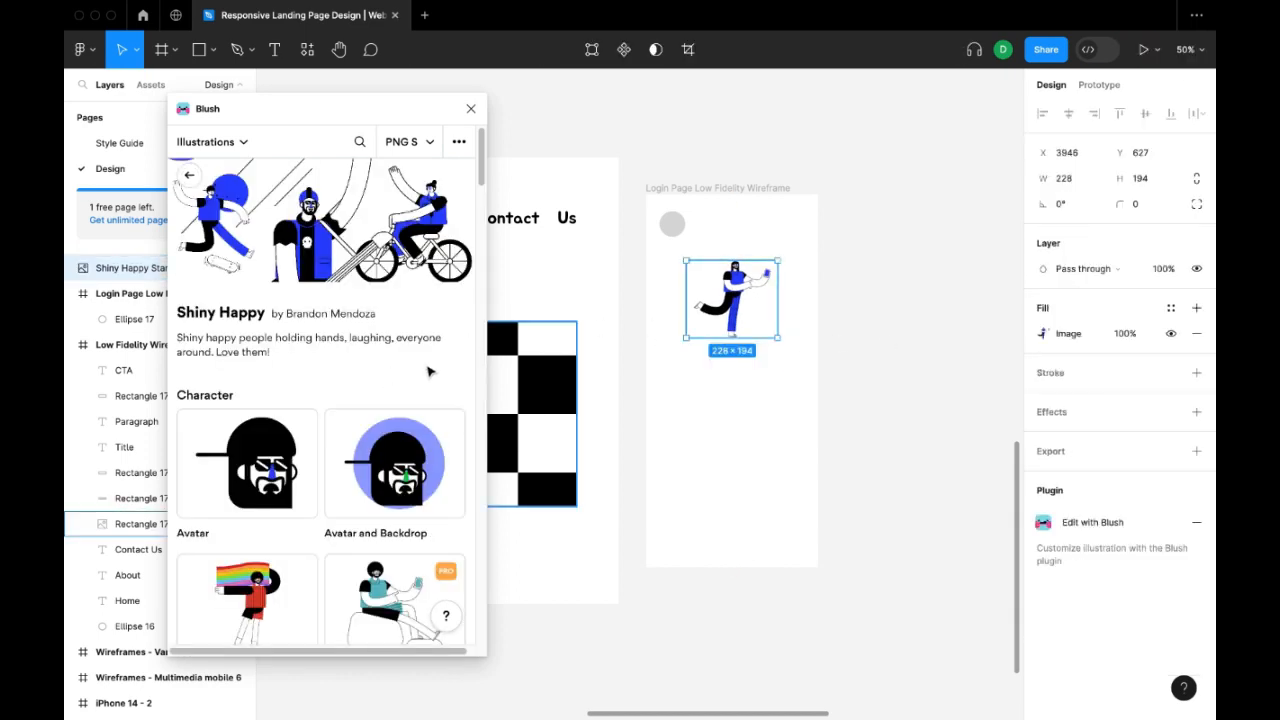
Change the standing illustration's Elements colour to teal in Blush.
left_click(225, 405)
left_click(369, 447)
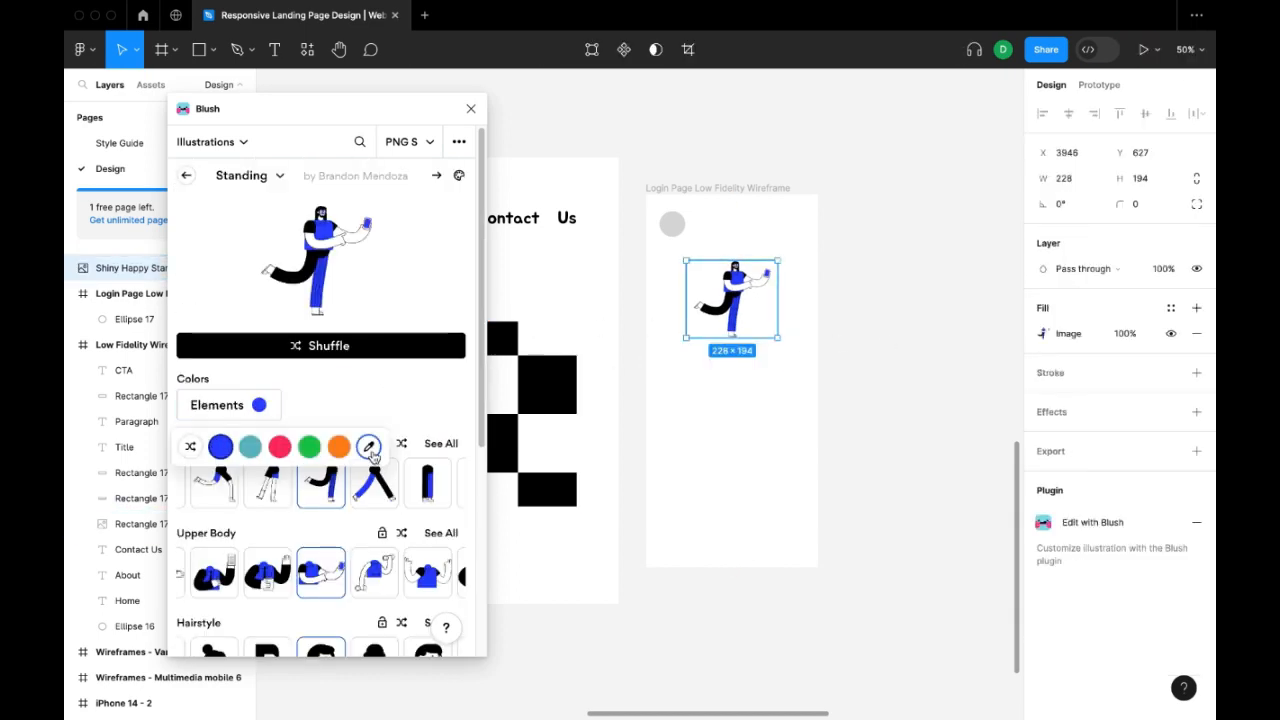
left_click(244, 452)
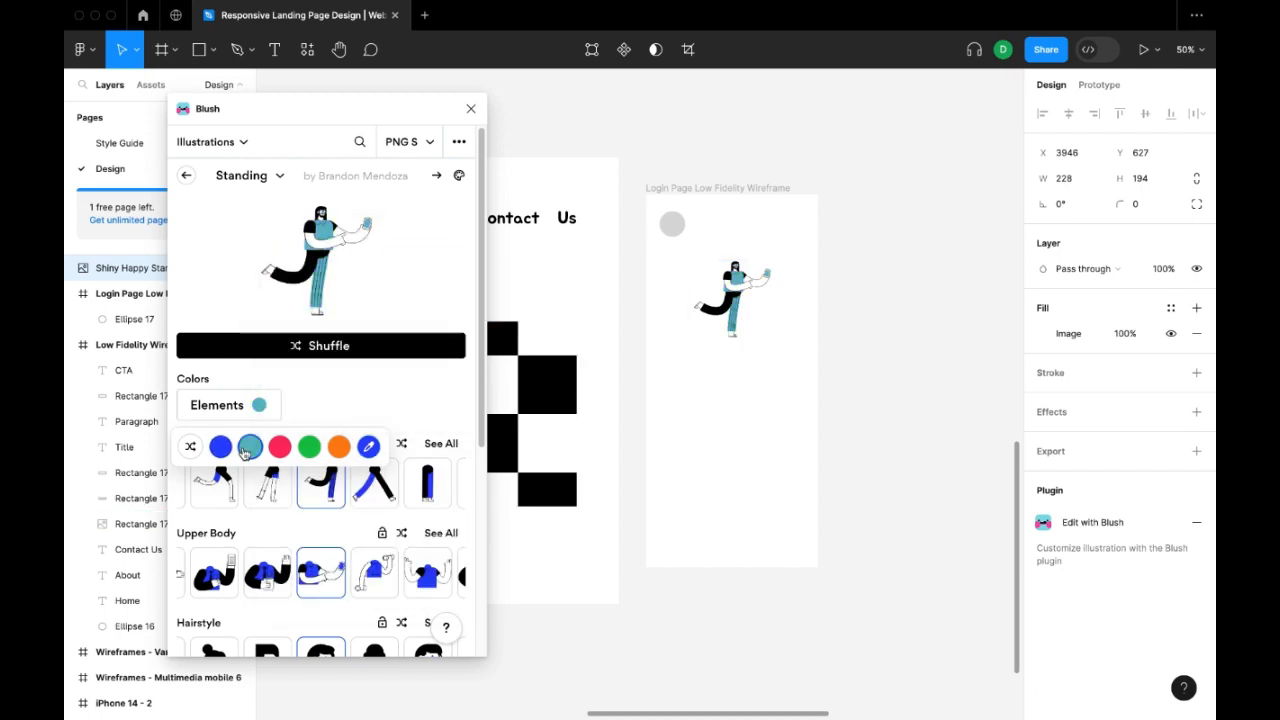
left_click(191, 448)
left_click(191, 448)
left_click(888, 393)
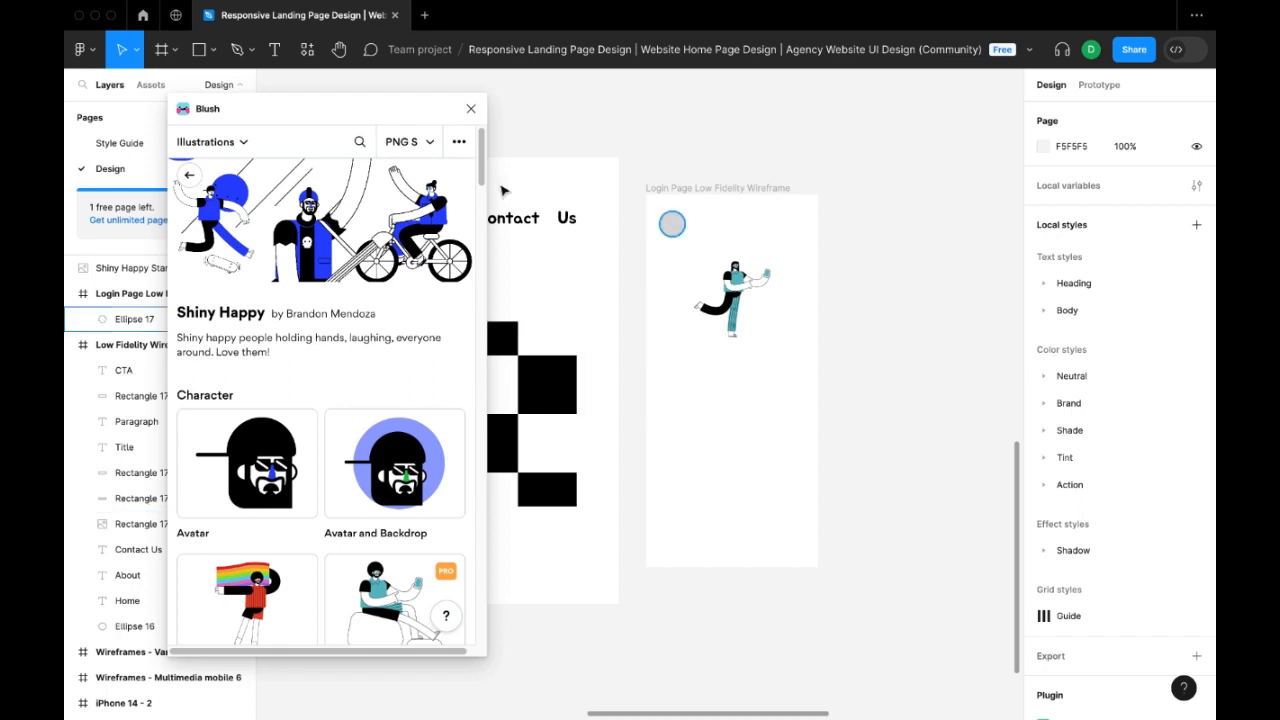
Close Blush and draw two stacked grey field rectangles as one shape, about 276 × 232 overall, below the login frame's illustration.
left_click(471, 108)
key("r")
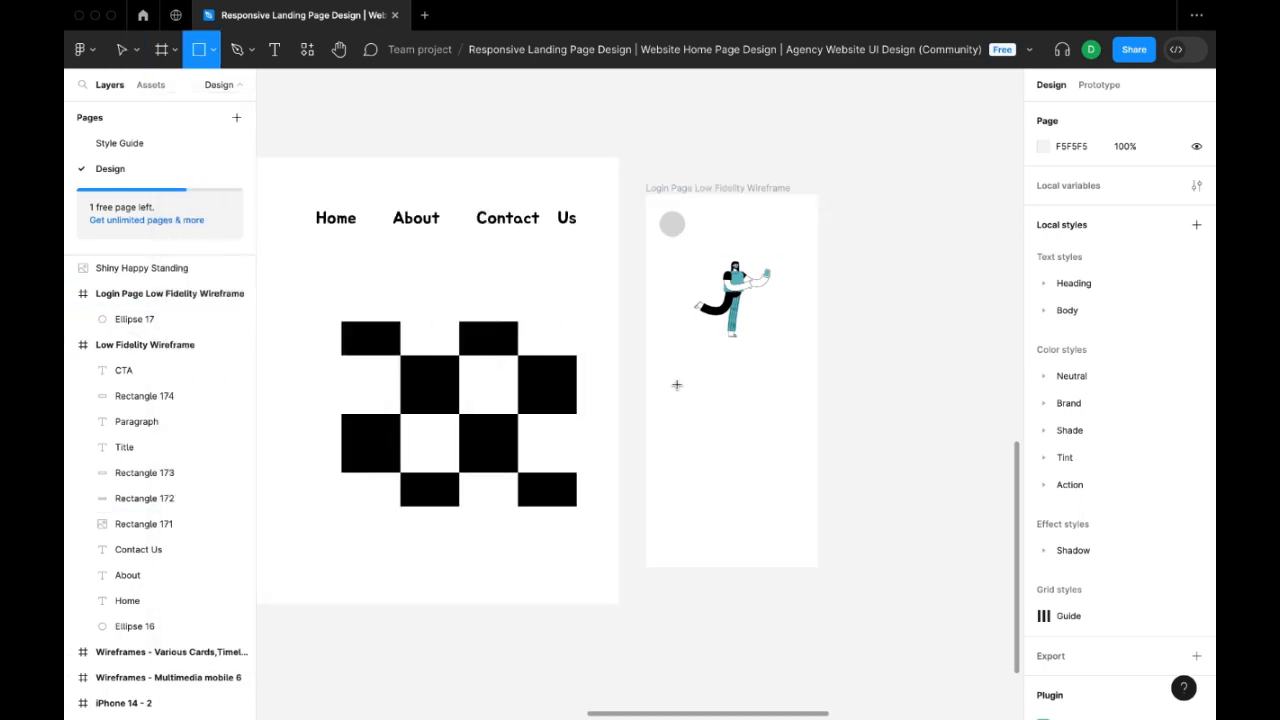
mouse_move(679, 362)
left_mouse_down()
mouse_move(790, 399)
mouse_move(737, 408)
mouse_move(736, 442)
left_mouse_up()
double_click(737, 398)
left_click(734, 362)
left_click_drag(766, 396, 766, 398)
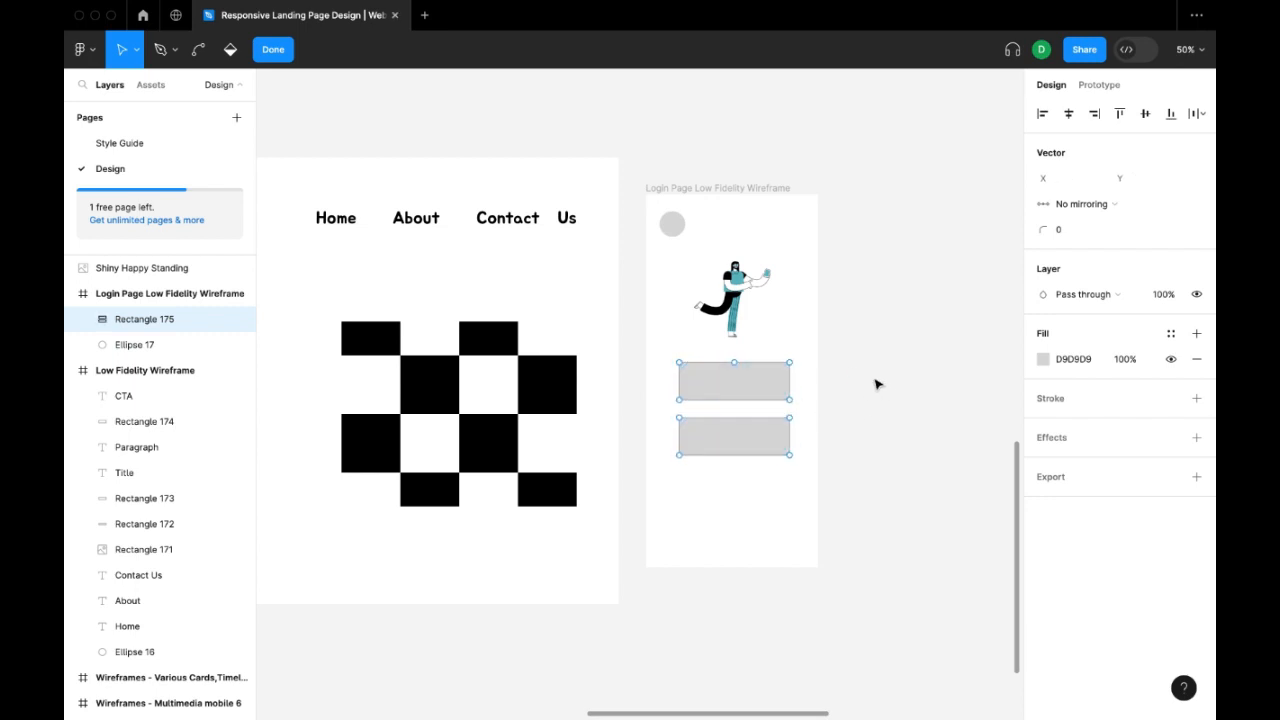
left_click(273, 56)
Add the text "Email" to the login frame and centre it on the upper grey field.
key("t")
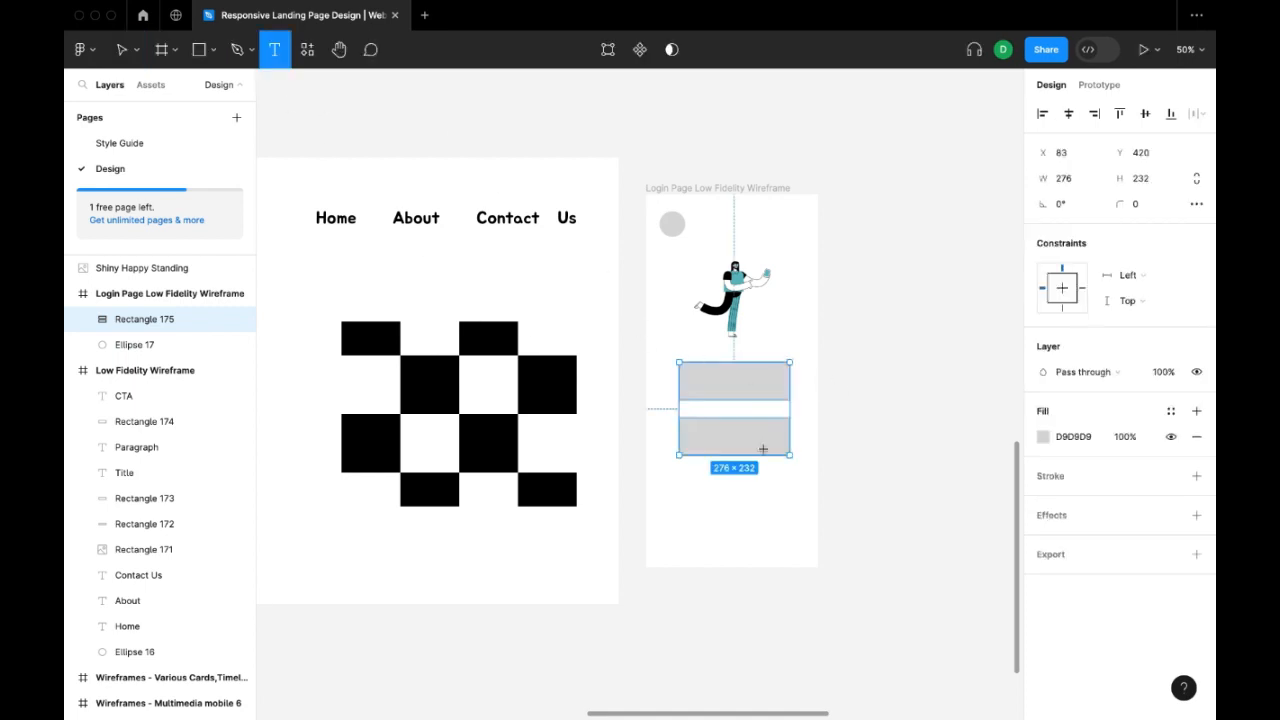
left_click(680, 525)
type("Email")
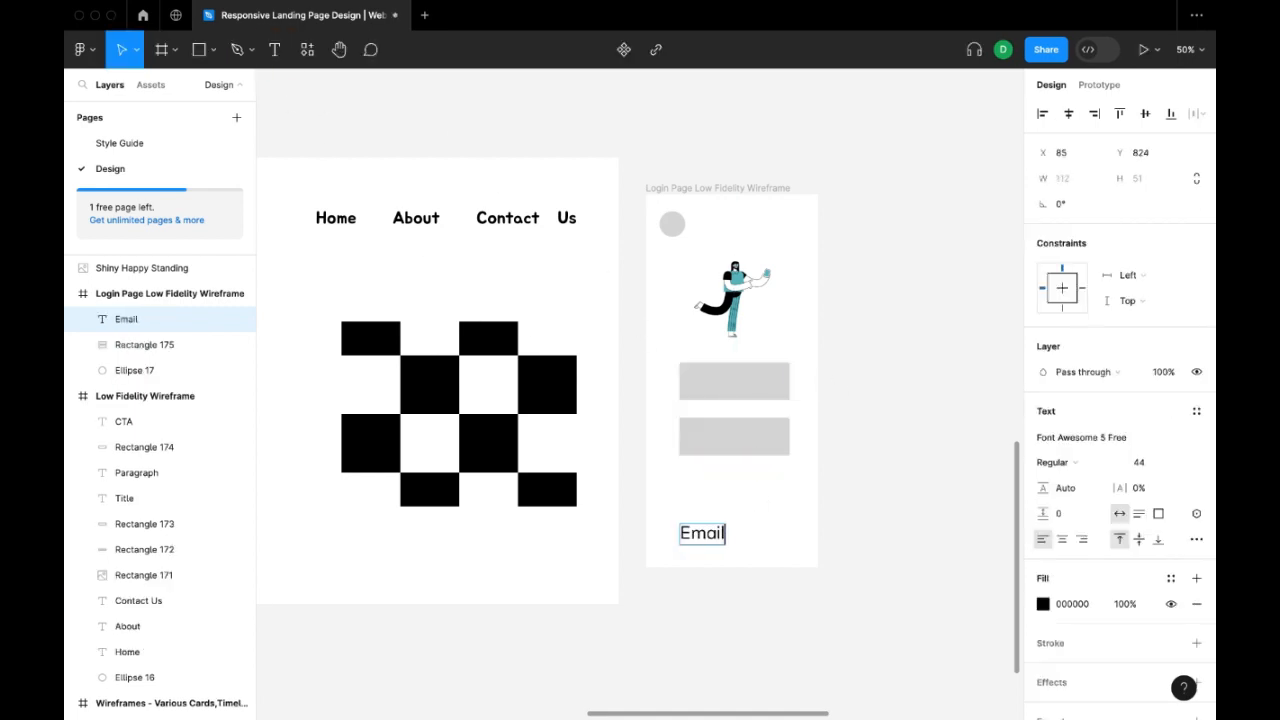
key("Escape")
left_click_drag(748, 523, 735, 382)
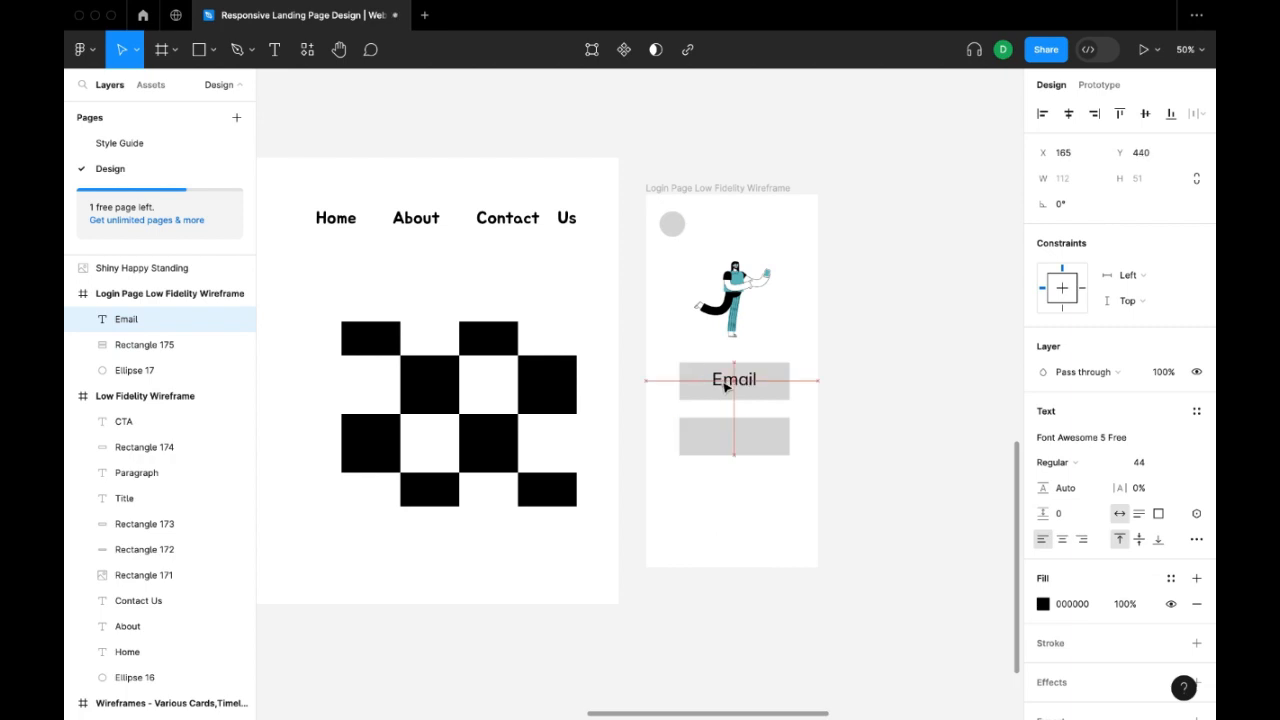
left_click(736, 524)
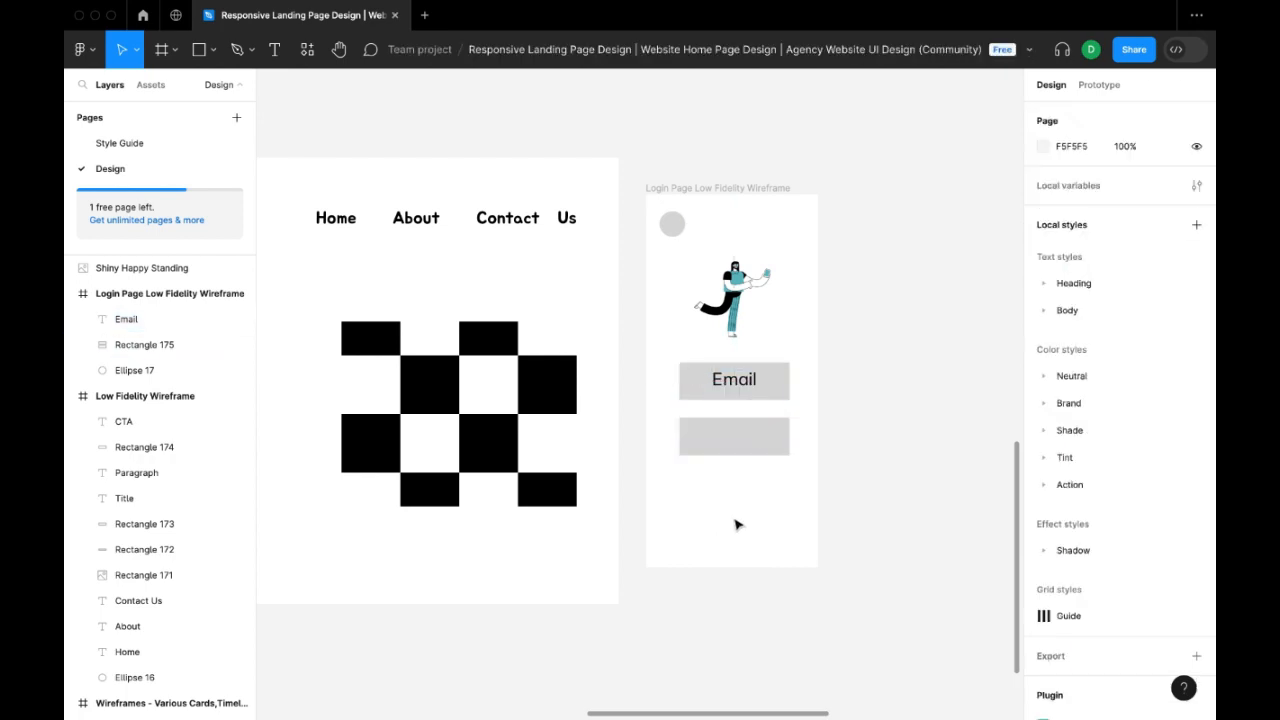
Add the text "Password" to the login frame and centre it on the lower grey field.
key("t")
left_click(750, 522)
type("Password")
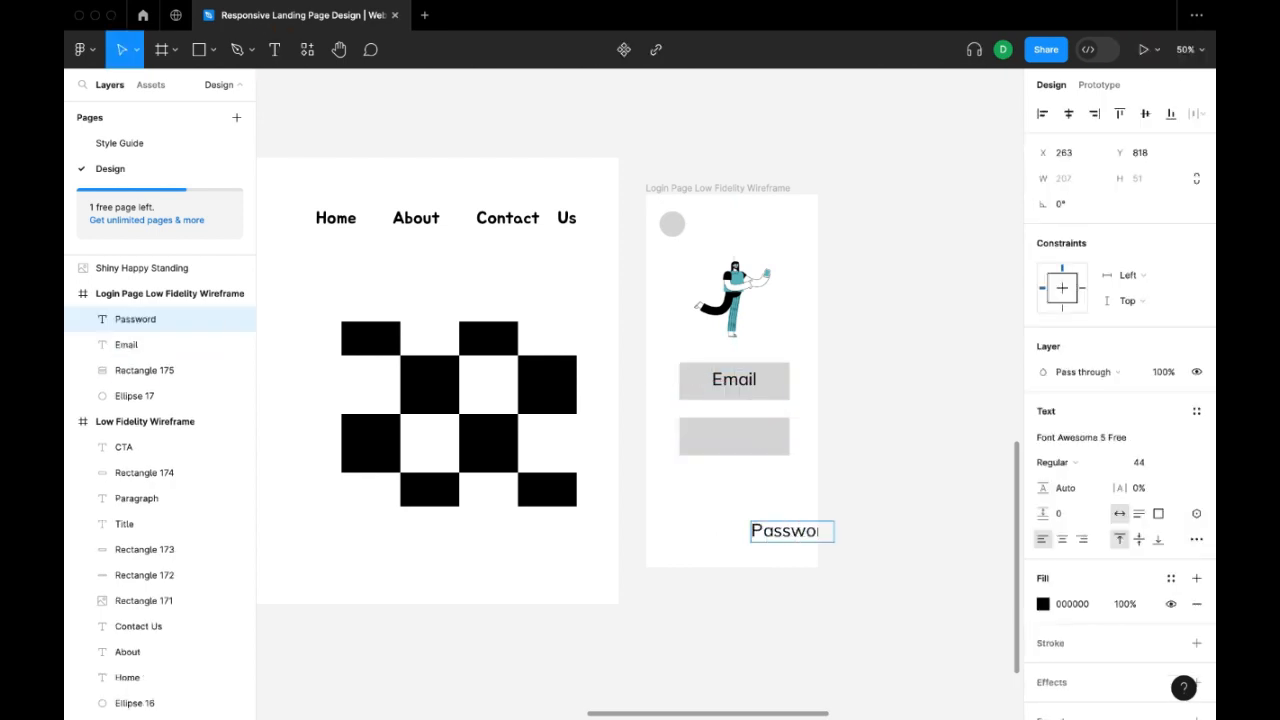
key("Escape")
left_click_drag(775, 532, 734, 448)
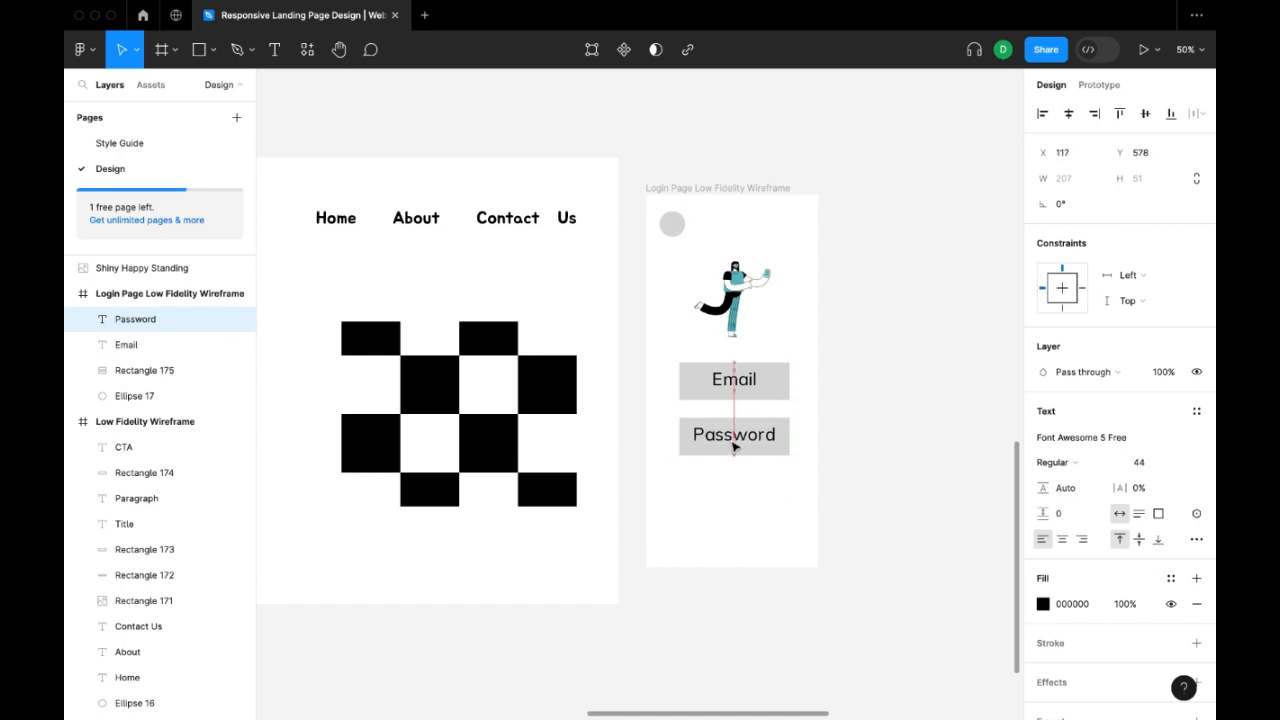
left_click(717, 507)
left_click(782, 452)
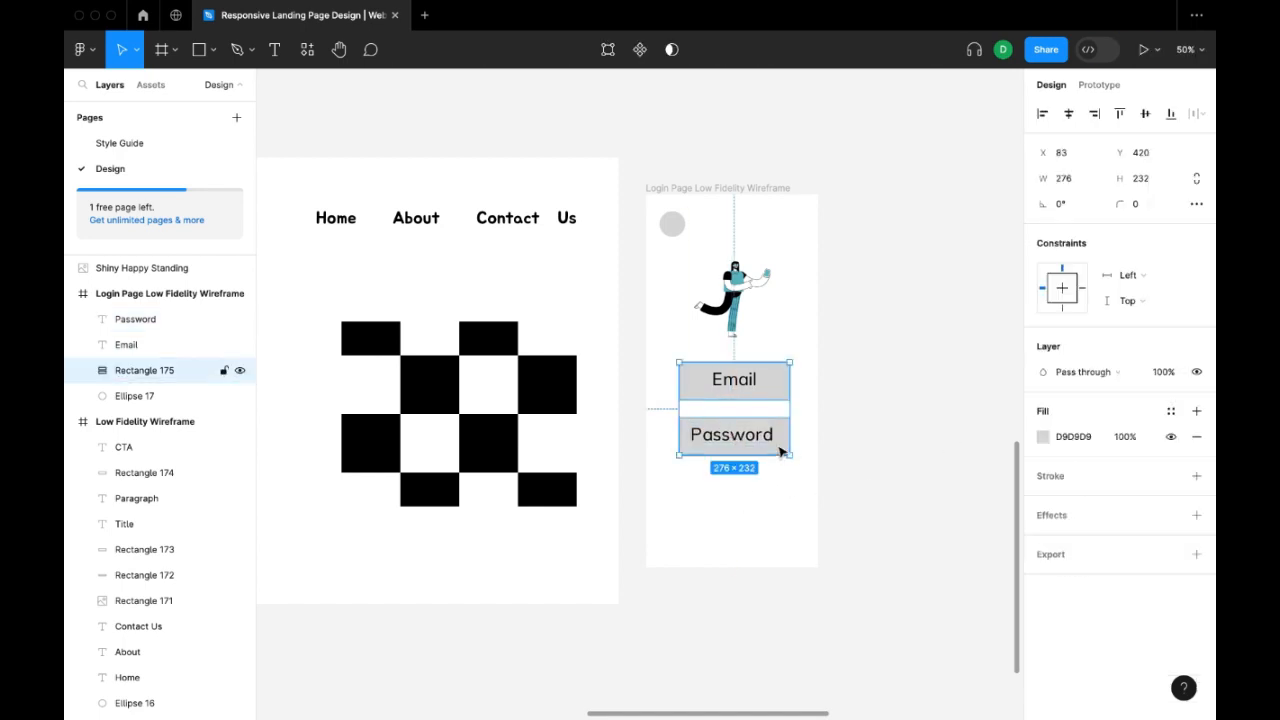
left_click(912, 410)
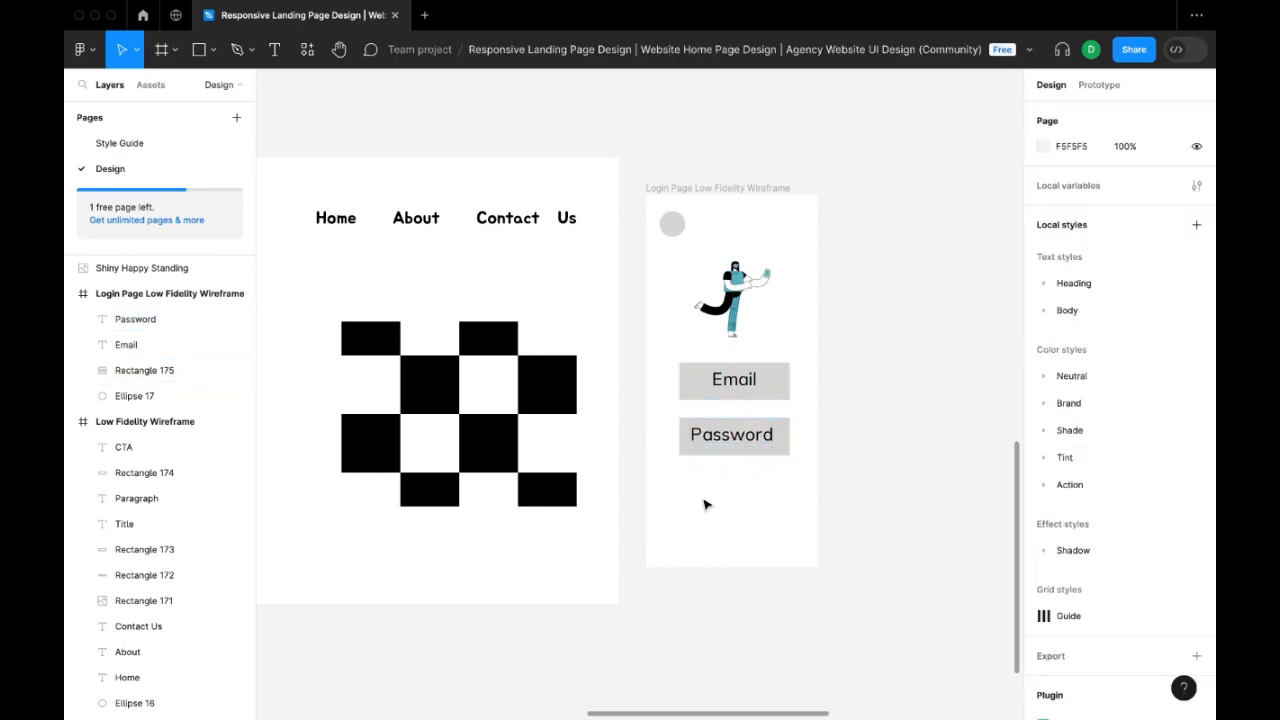
Draw a button rectangle about 168 × 76 below the Password field and label it "Login".
key("r")
mouse_move(711, 497)
left_mouse_down()
mouse_move(779, 528)
mouse_move(757, 518)
left_mouse_up()
key("t")
left_click(801, 510)
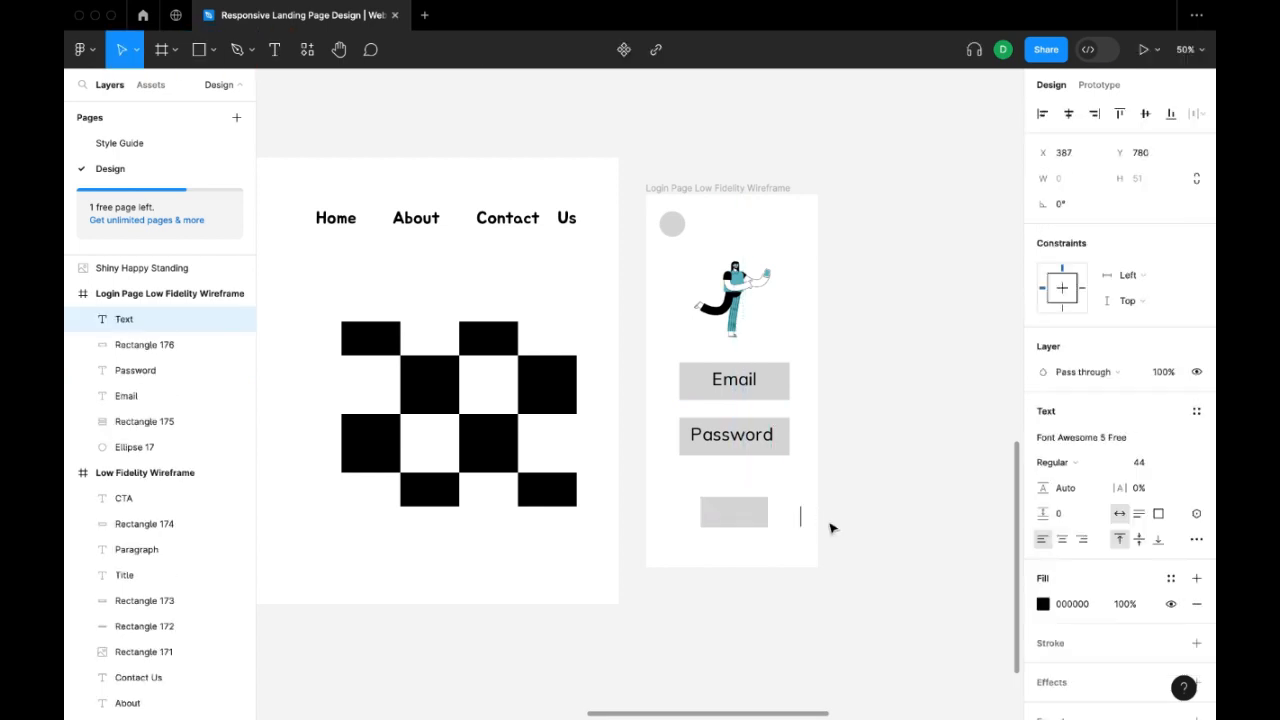
type("Login")
key("Escape")
left_click_drag(822, 520, 731, 519)
left_click(929, 491)
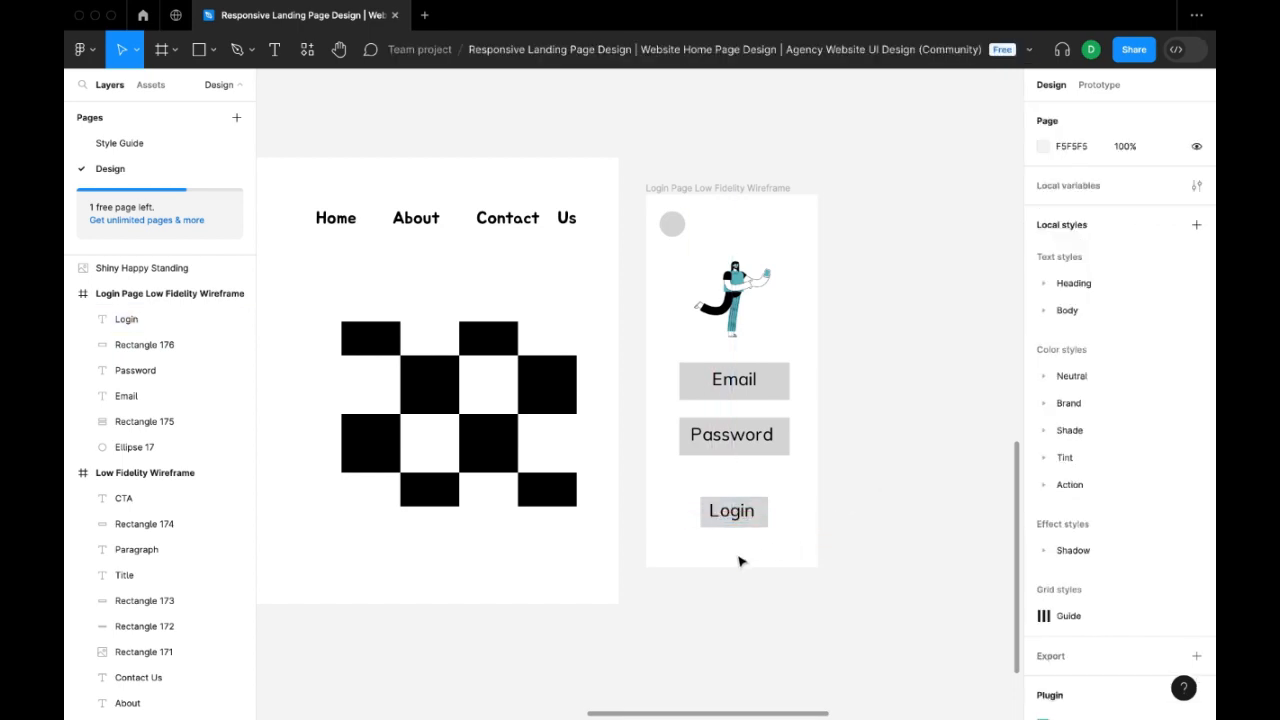
Add the text "Forgot Password?" at font size 19 and place it directly under the Login button.
key("t")
left_click(712, 546)
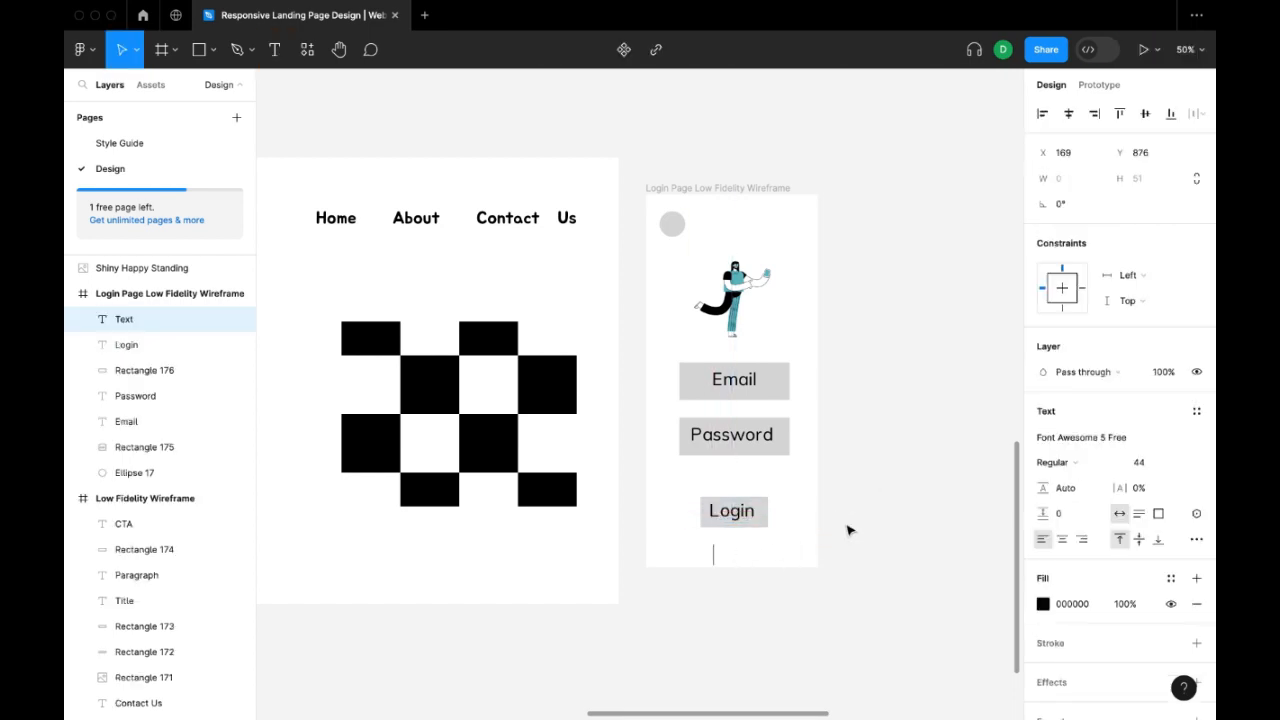
left_click(1138, 462)
type("19")
key("Return")
left_click(718, 545)
key("t")
left_click(716, 550)
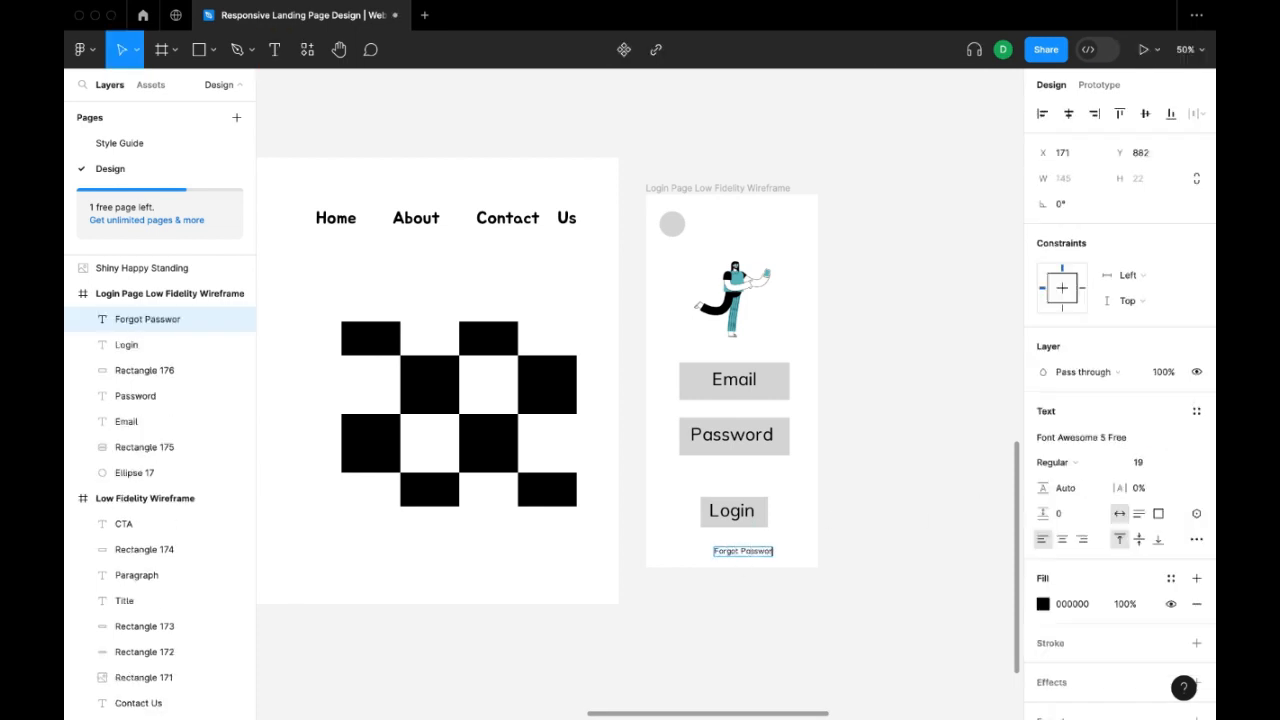
key("Escape")
left_click_drag(747, 551, 731, 537)
left_click(882, 520)
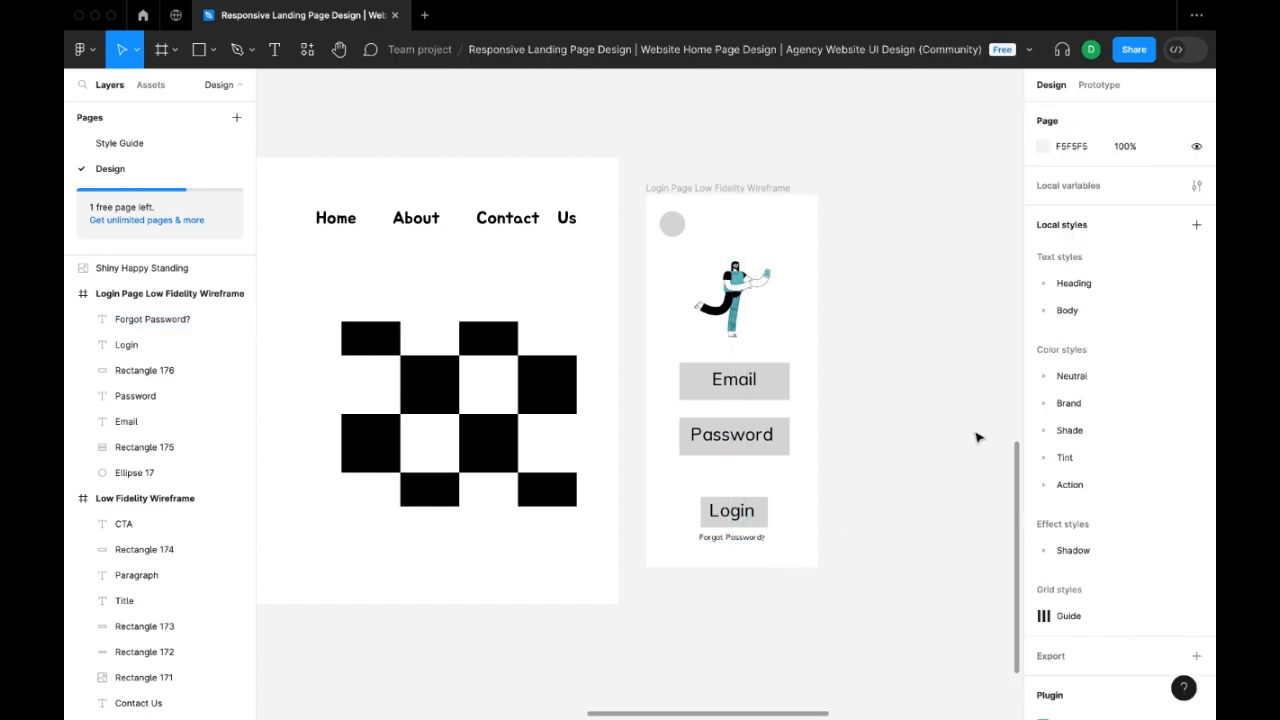
Move the Login button, its label and the Forgot Password? text up together, closer to the Password field.
left_click(745, 510)
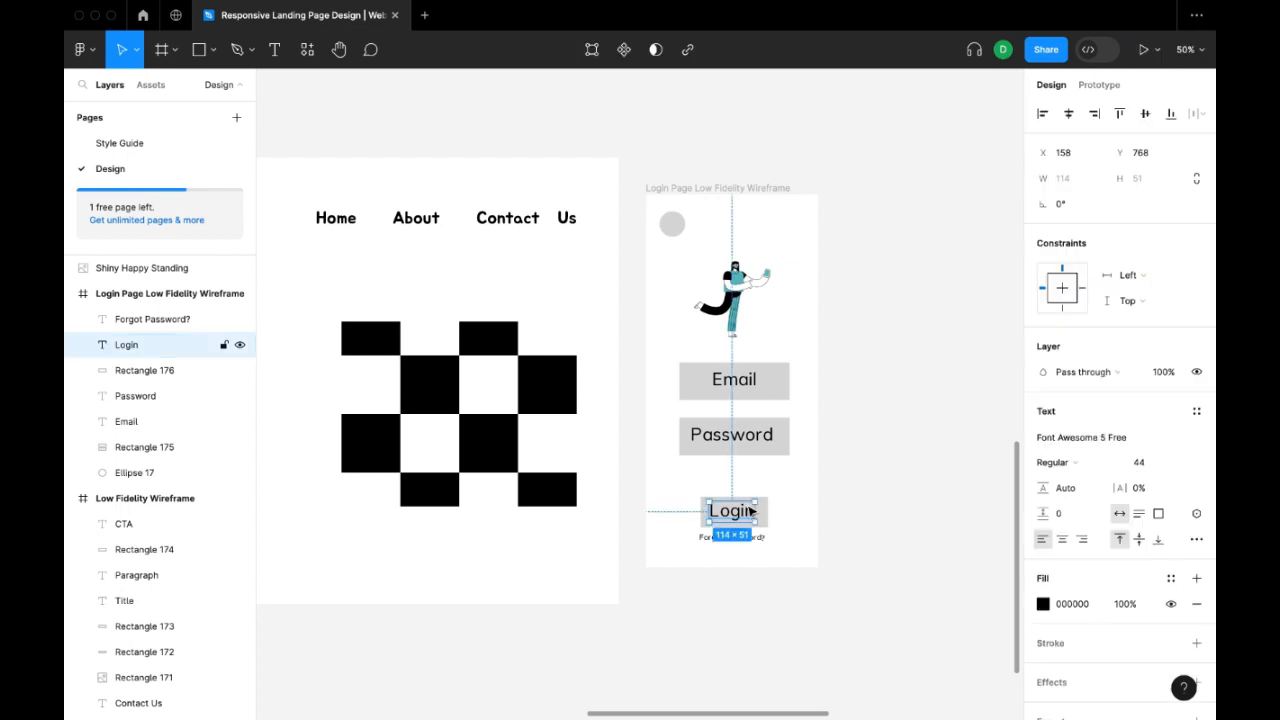
left_click(764, 522, "shift")
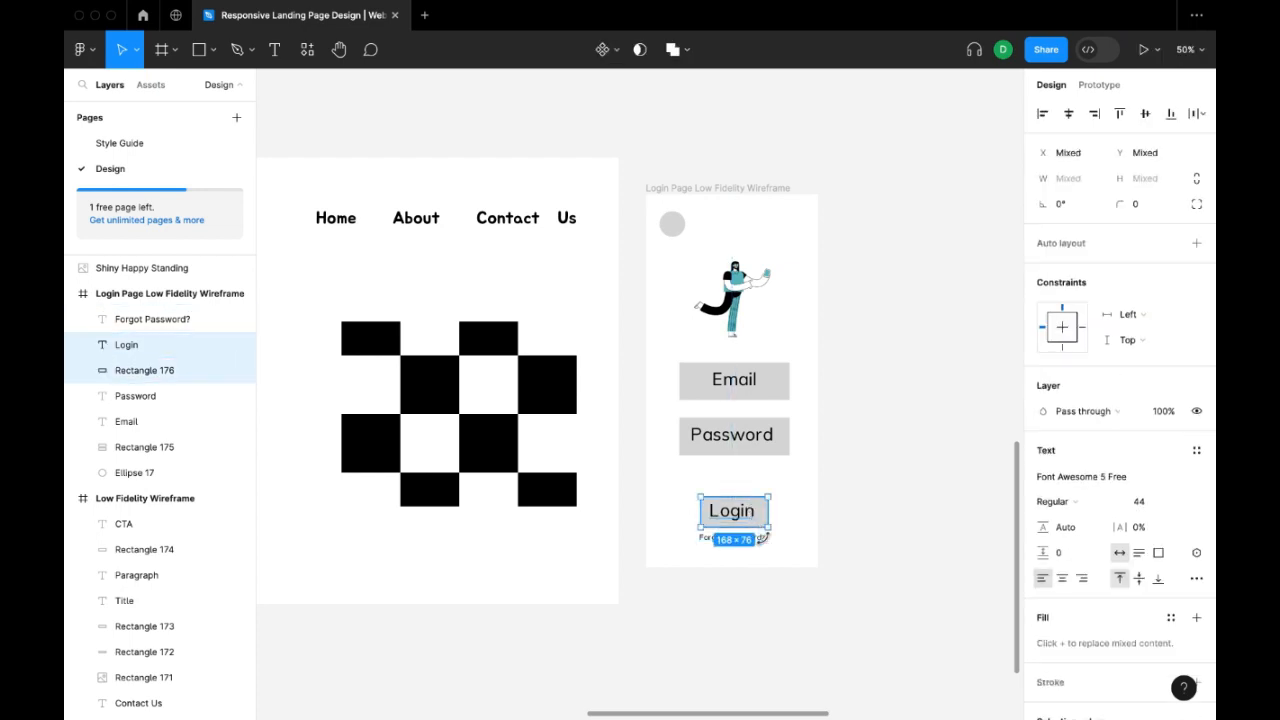
left_click(766, 538, "shift")
key("shift+Up")
key("shift+Up")
key("shift+Up")
key("shift+Up")
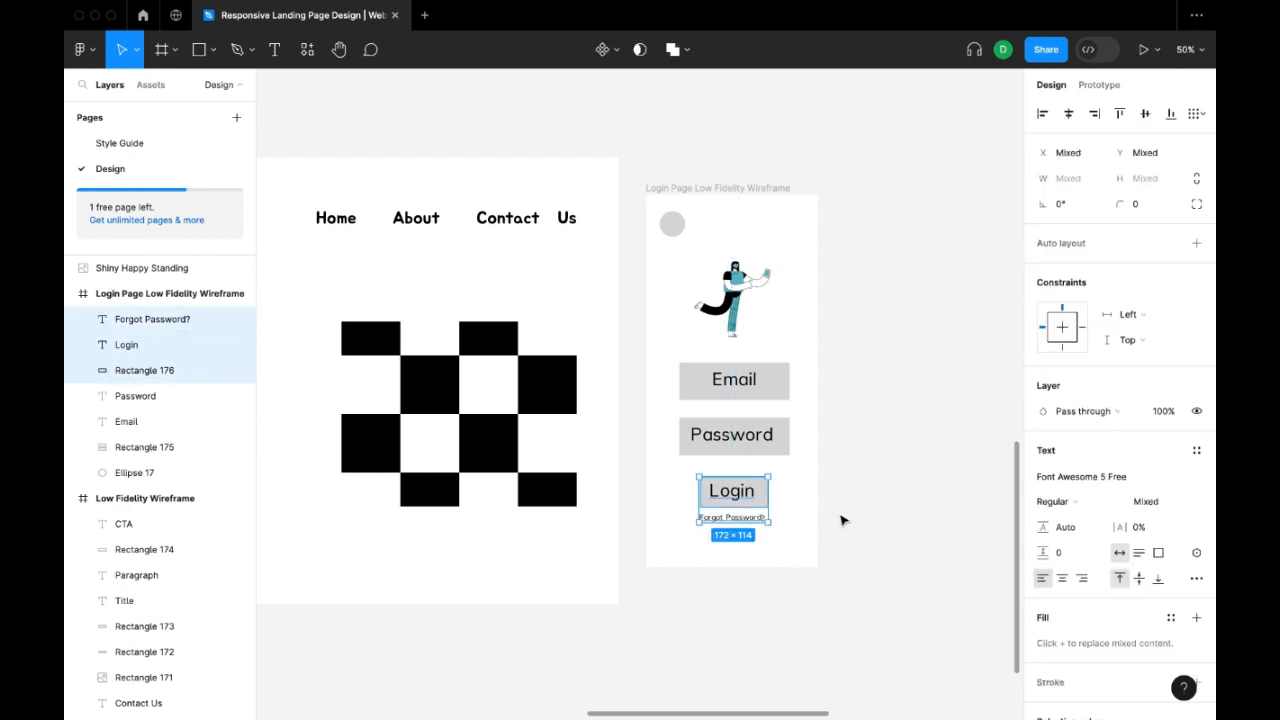
left_click(843, 517)
Create a row of three small, evenly spaced grey squares below the Forgot Password? text.
key("r")
left_click_drag(664, 541, 738, 556)
left_click(708, 560)
left_click(680, 558, "shift")
left_click(728, 556, "shift")
left_click(865, 529)
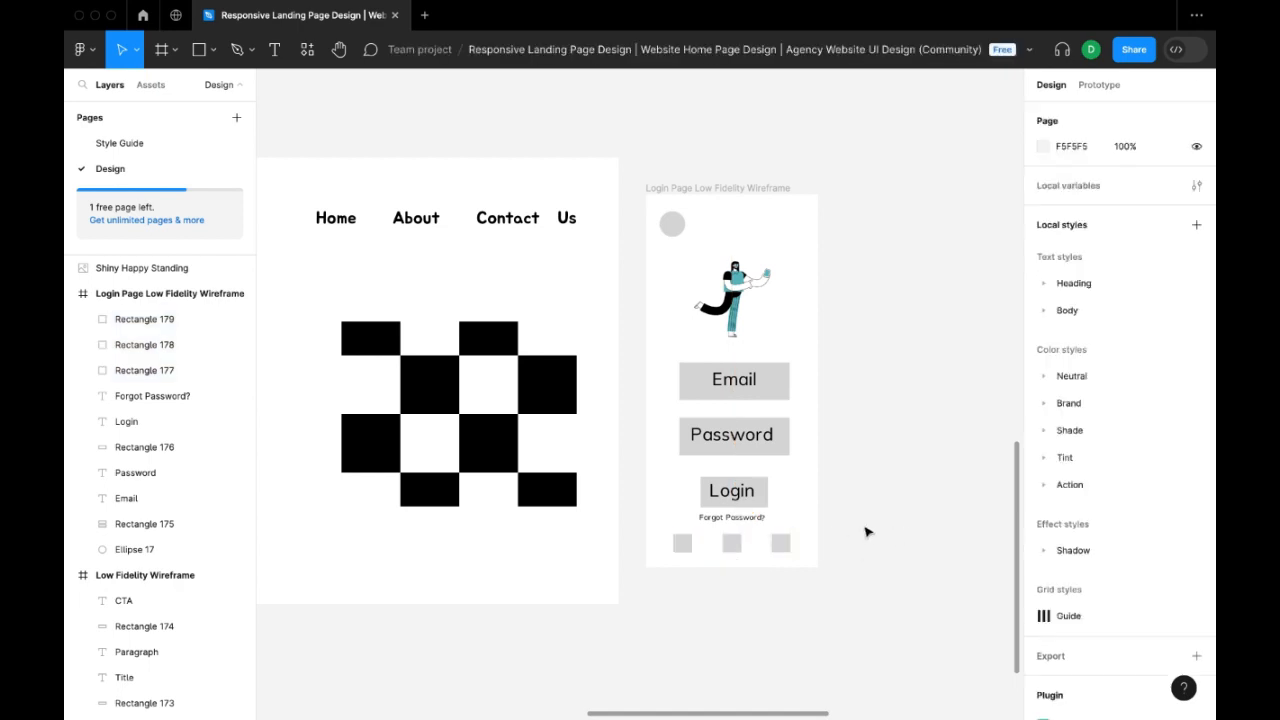
Add the letter "G" on the first small square at X 76, Y 853 and set its font size to 36.
key("t")
left_click(879, 588)
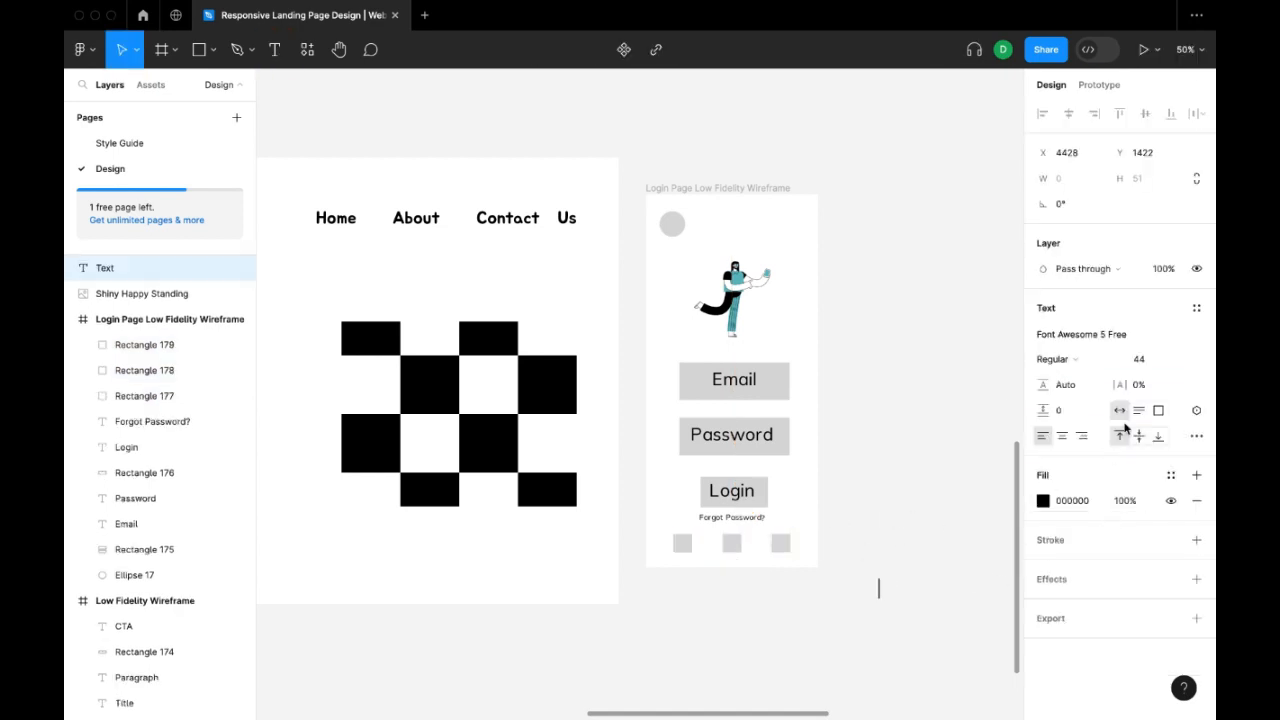
type("G")
key("Escape")
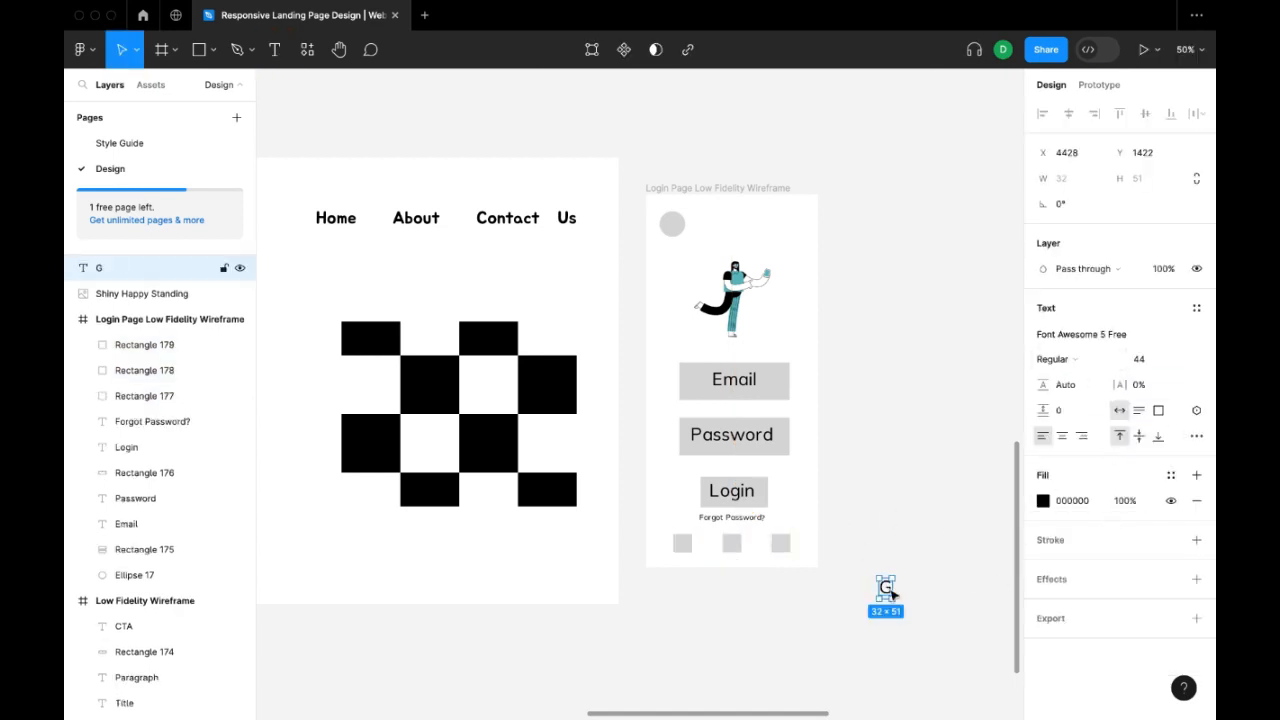
left_click_drag(893, 588, 685, 545)
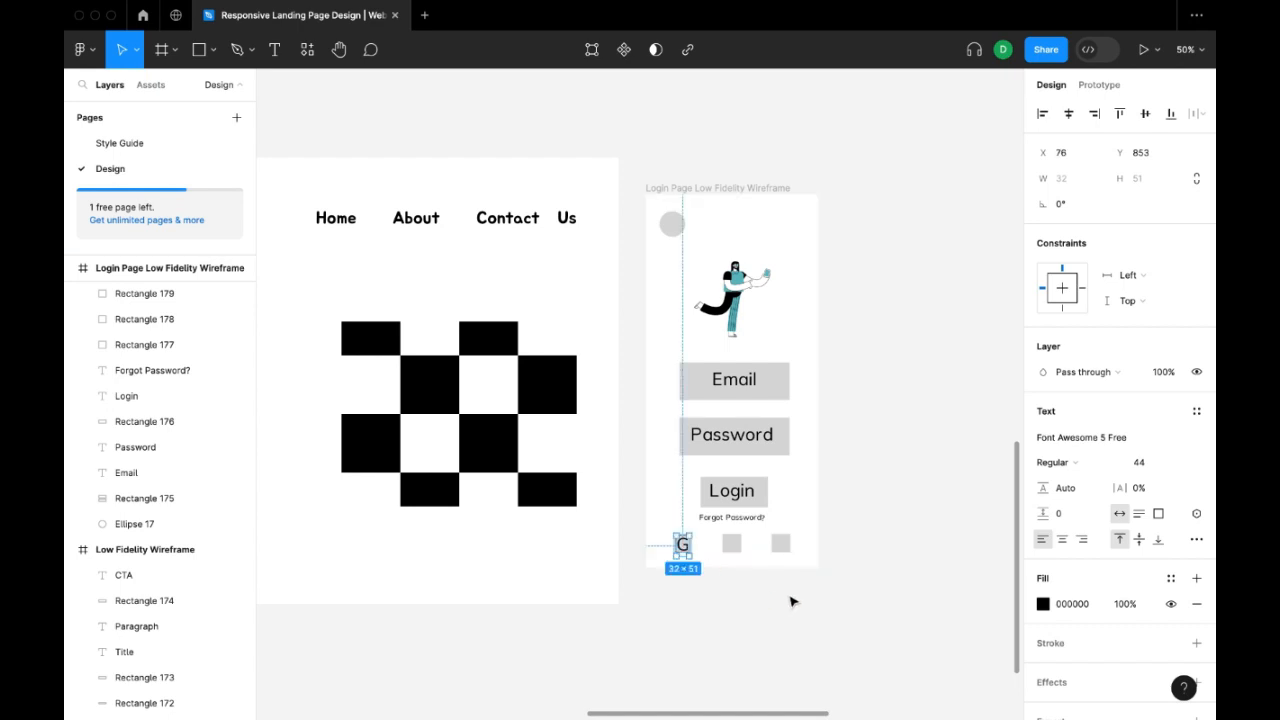
left_click(1128, 461)
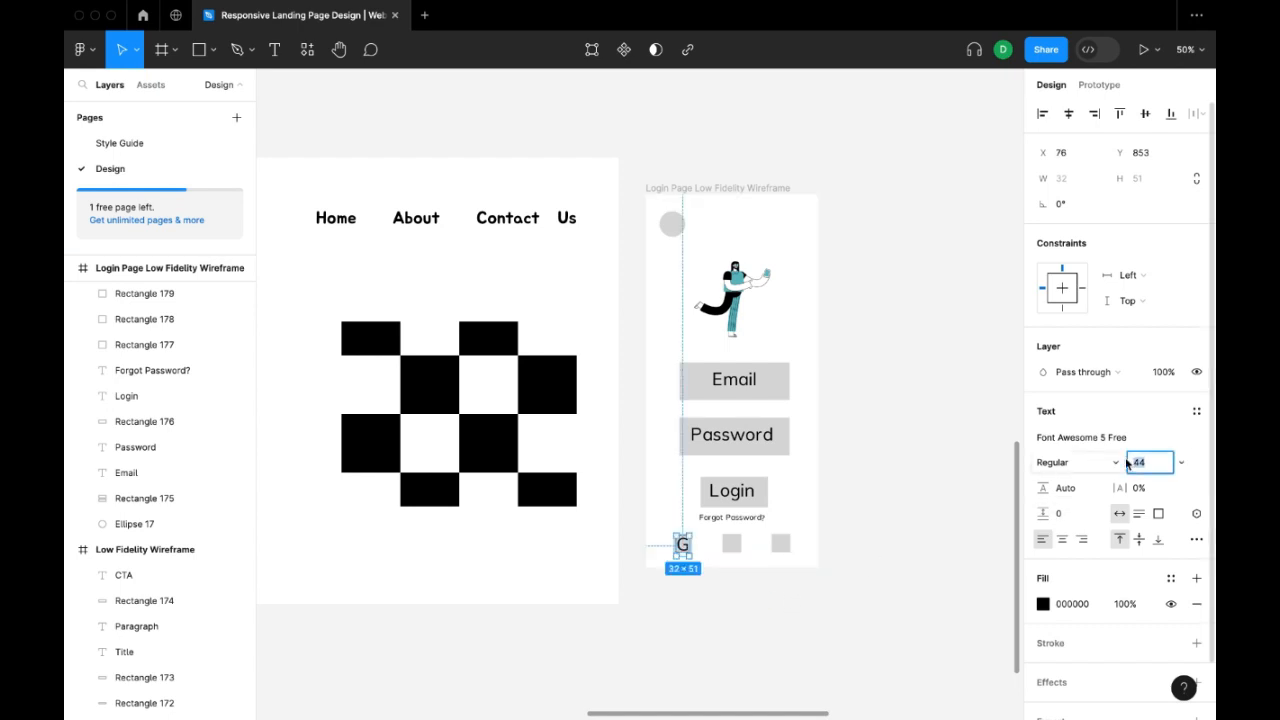
left_click_drag(1128, 460, 1111, 458)
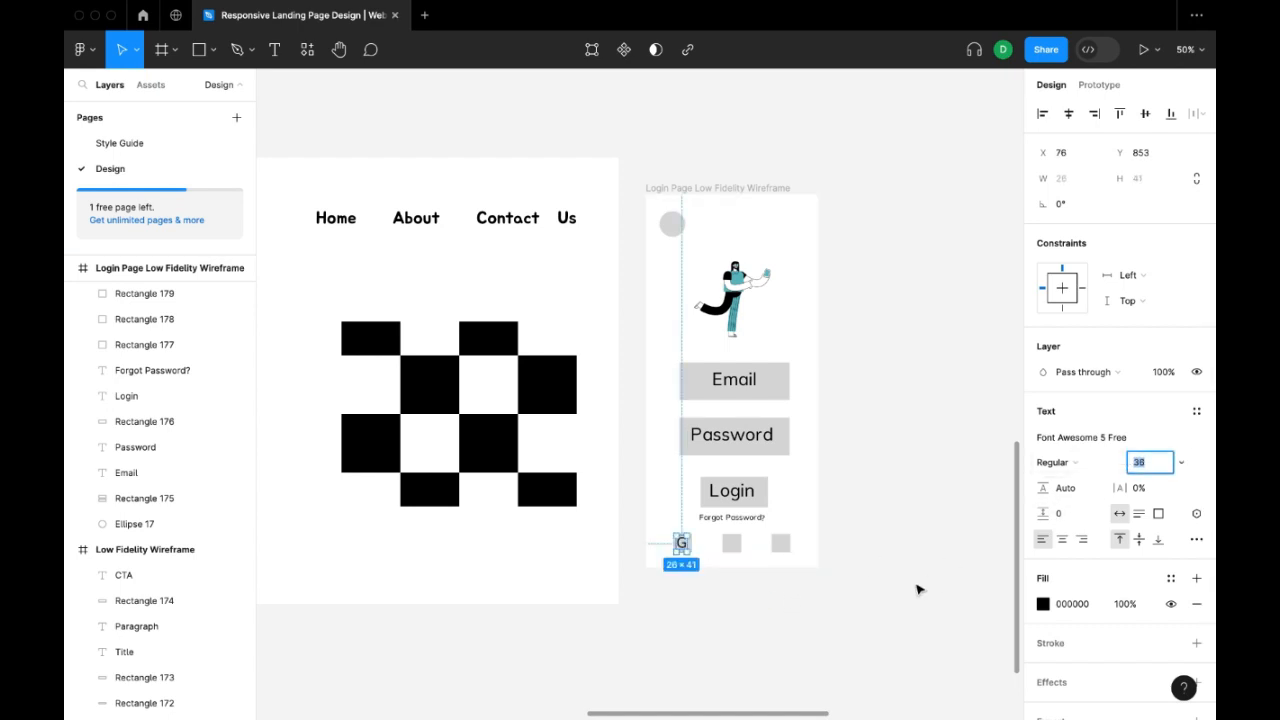
left_click(917, 588)
Copy the letter G onto the other two small squares and change the copies to "F" and "T".
left_click(683, 544)
left_click_drag(683, 544, 792, 546)
left_click(906, 547)
left_click(735, 544)
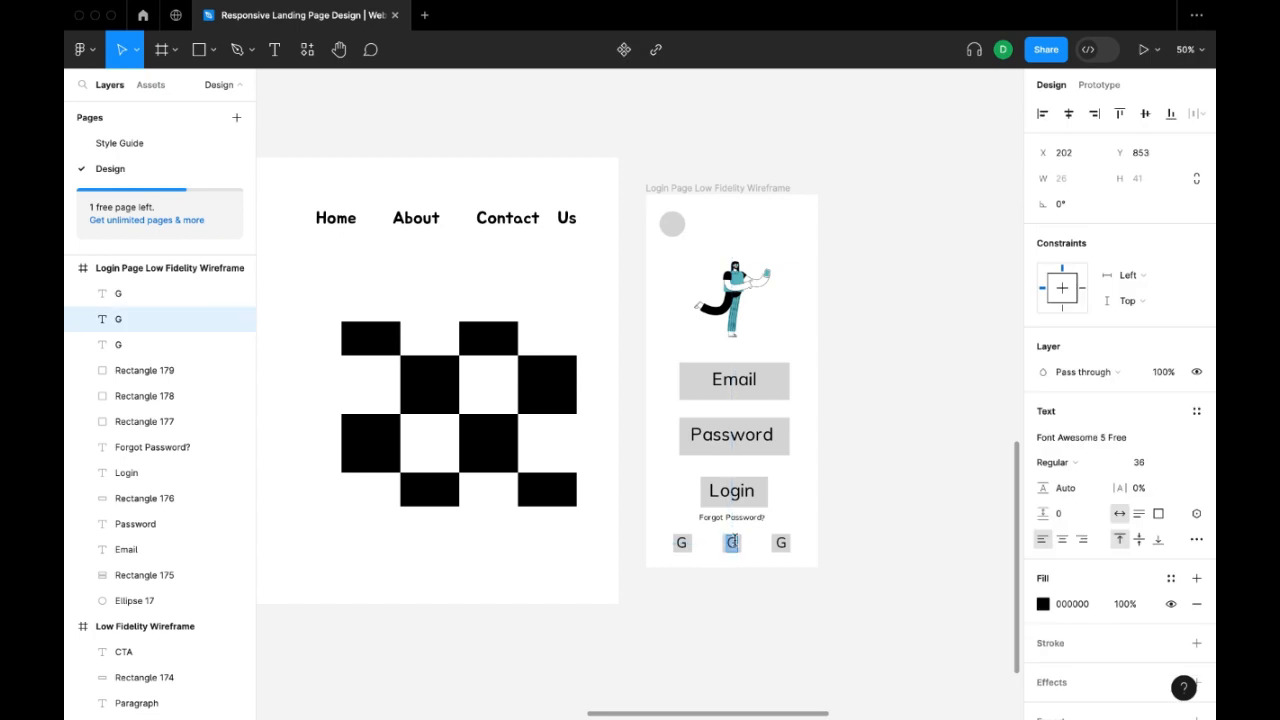
double_click(779, 542)
type("T")
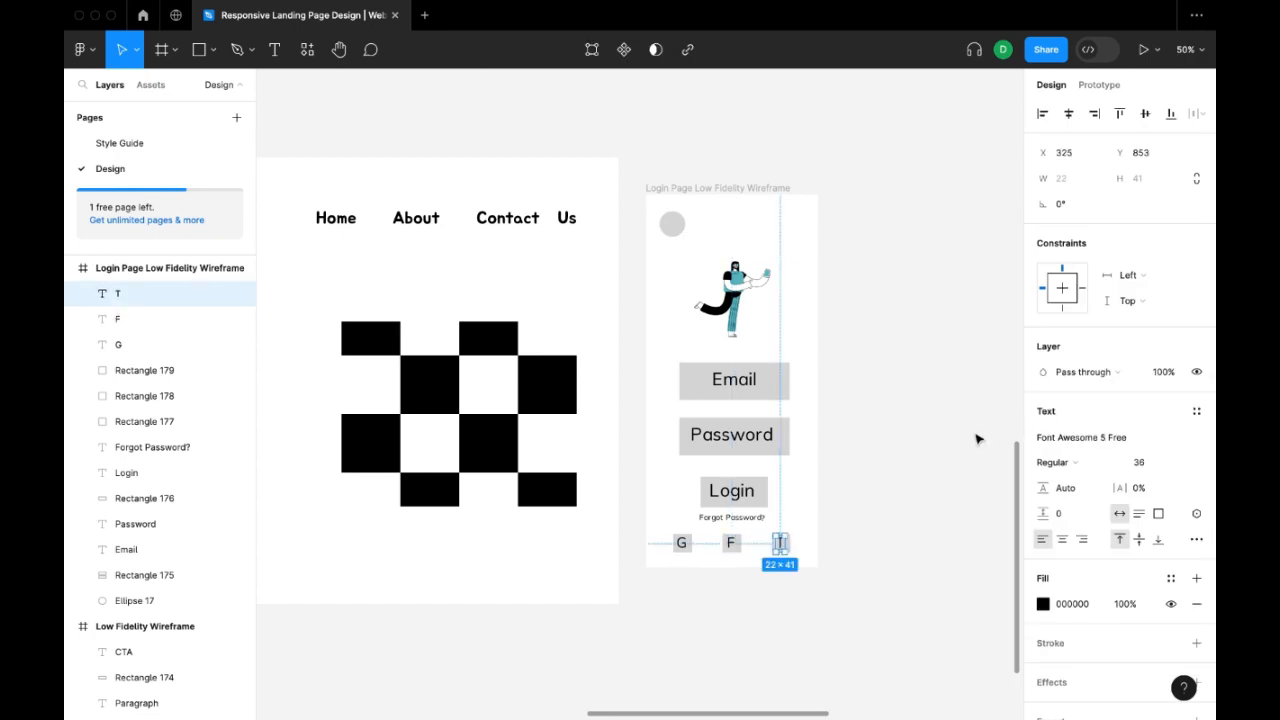
left_click(912, 465)
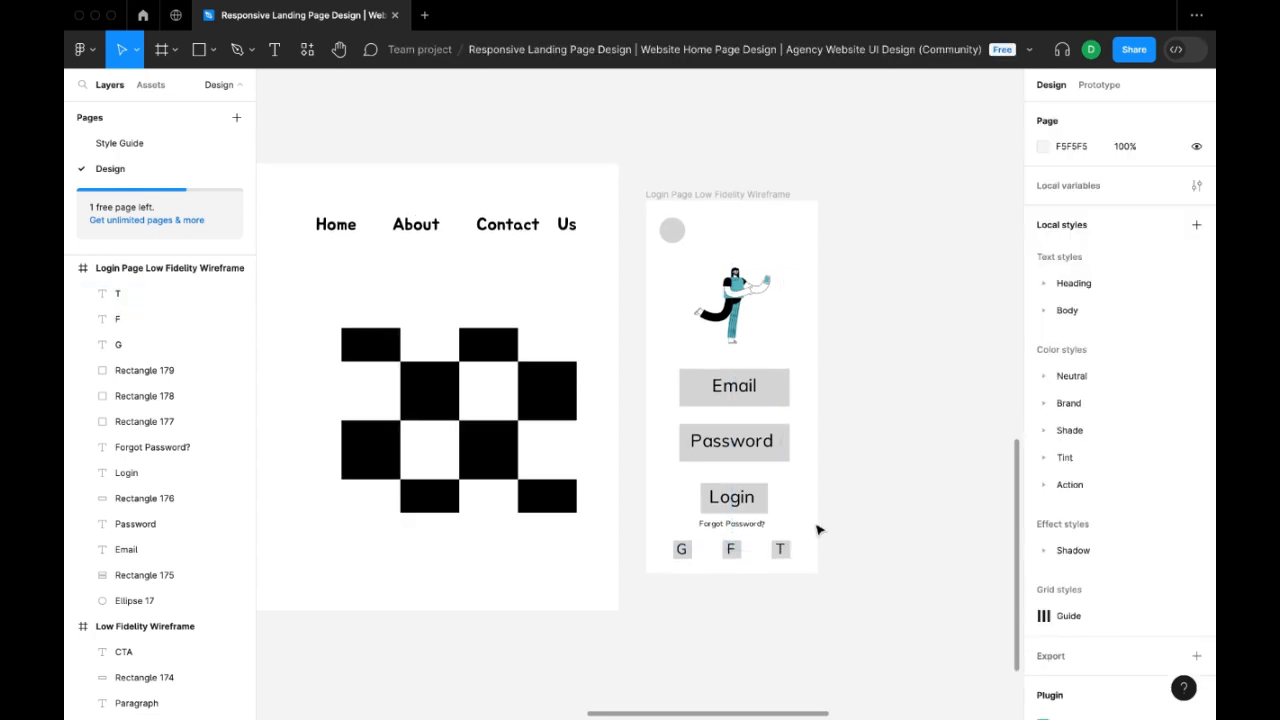
Switch back to Figma and examine the low-fidelity landing page and login page wireframes.
scroll(818, 524, "down", 5)
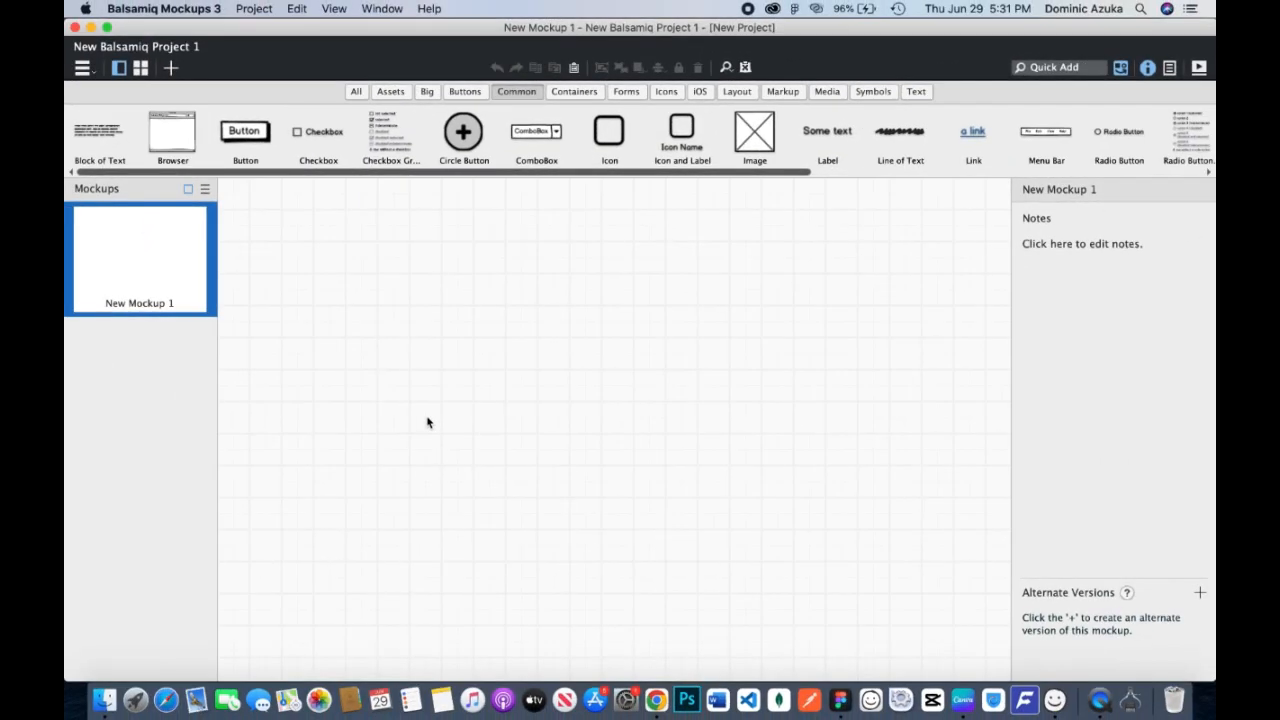
left_click(840, 700)
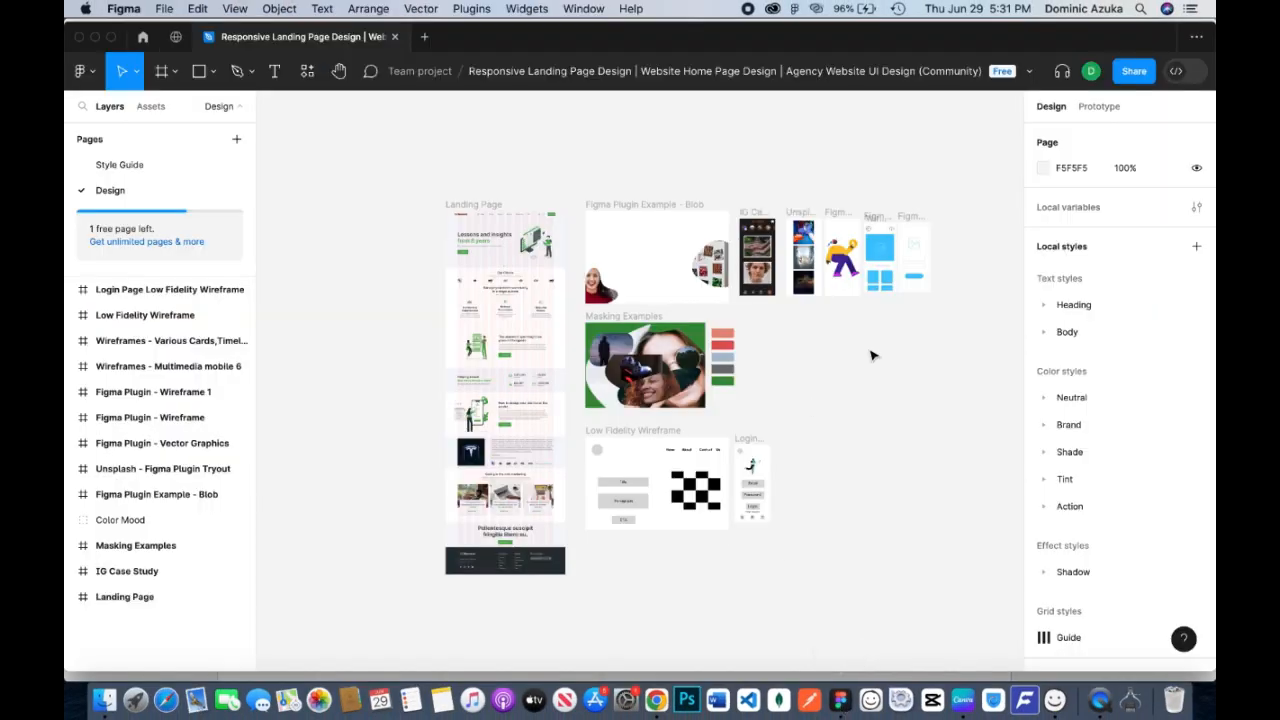
scroll(812, 522, "up", 3)
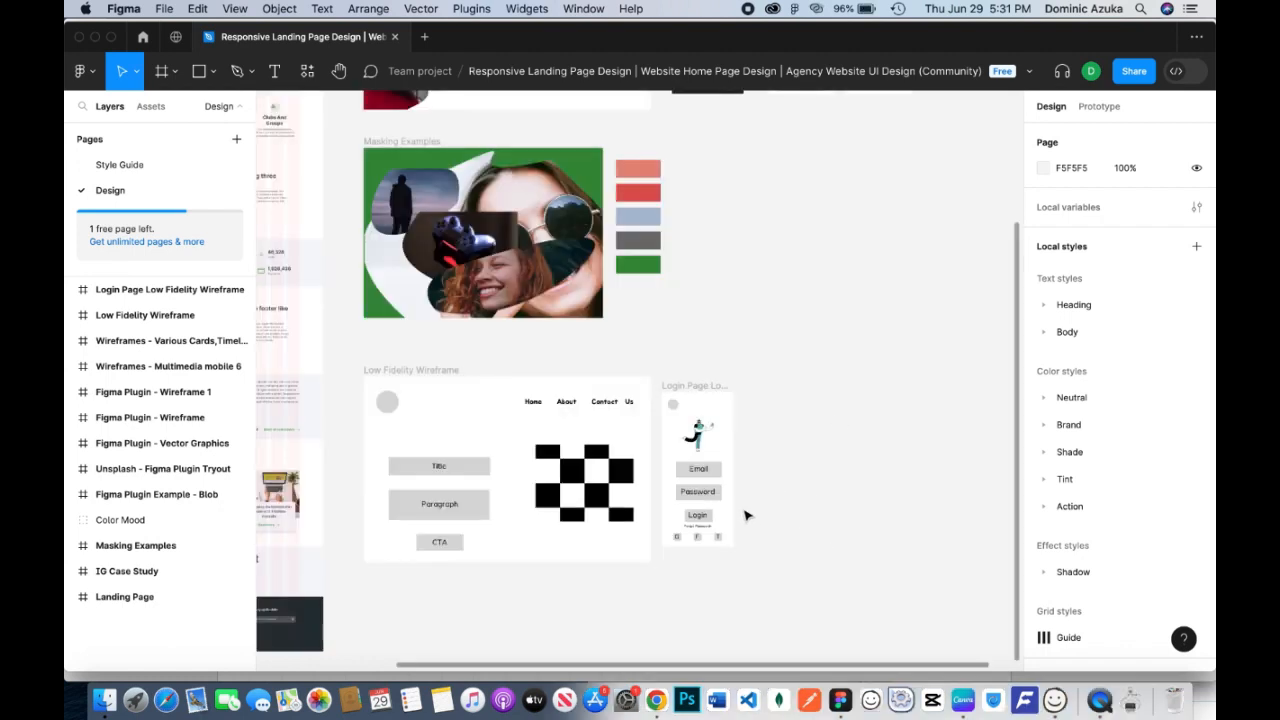
scroll(711, 489, "up", 5)
scroll(735, 510, "down", 1)
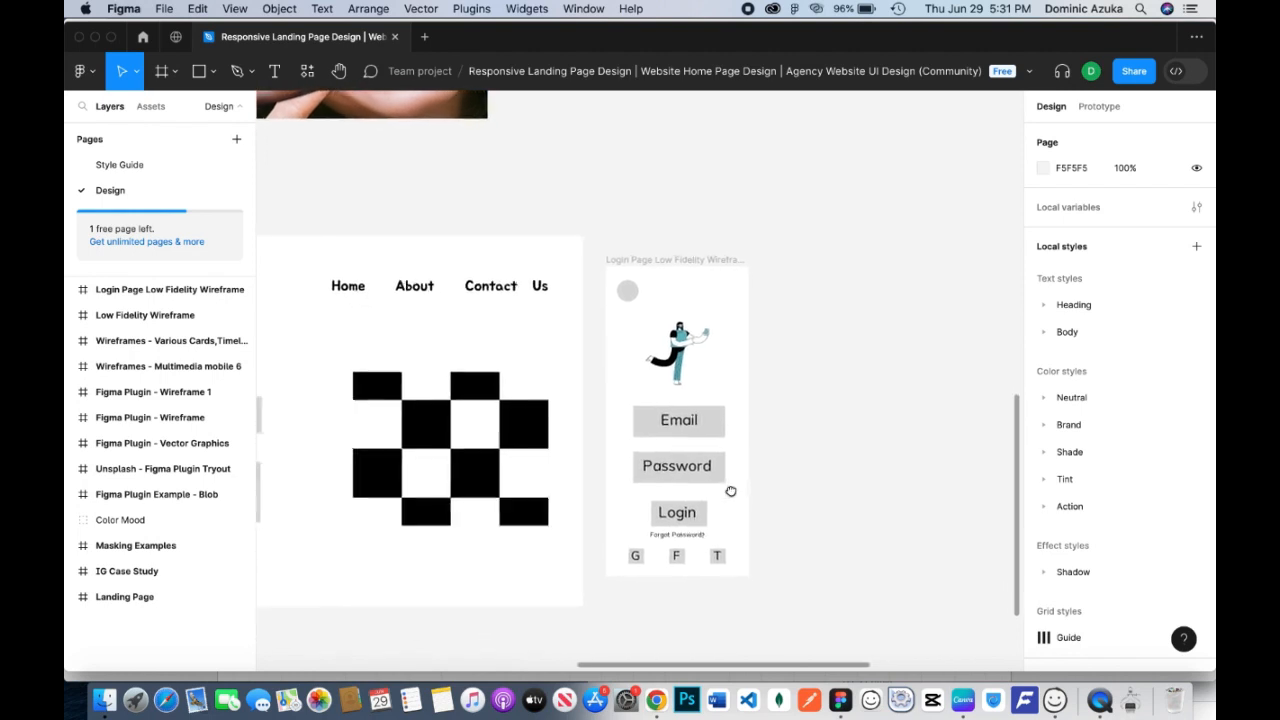
left_click_drag(731, 491, 709, 485)
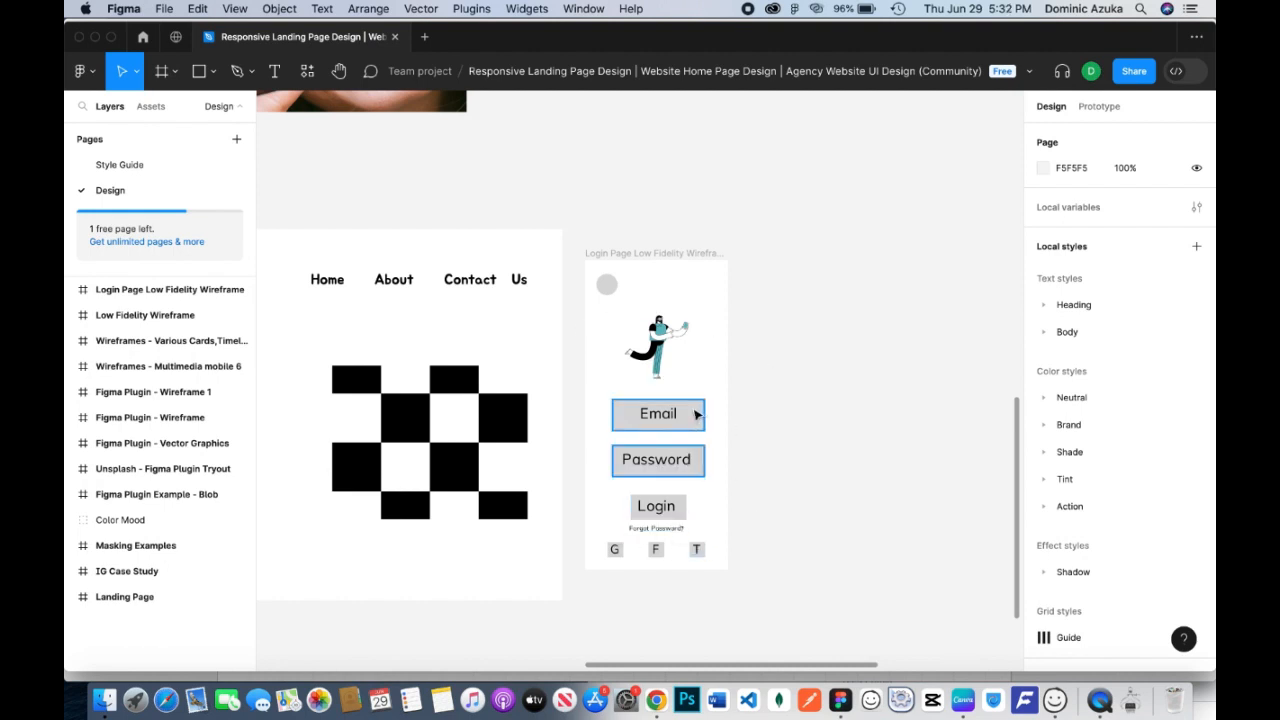
Remove Balsamiq Wireframes from the Dock.
right_click(872, 699)
mouse_move(925, 627)
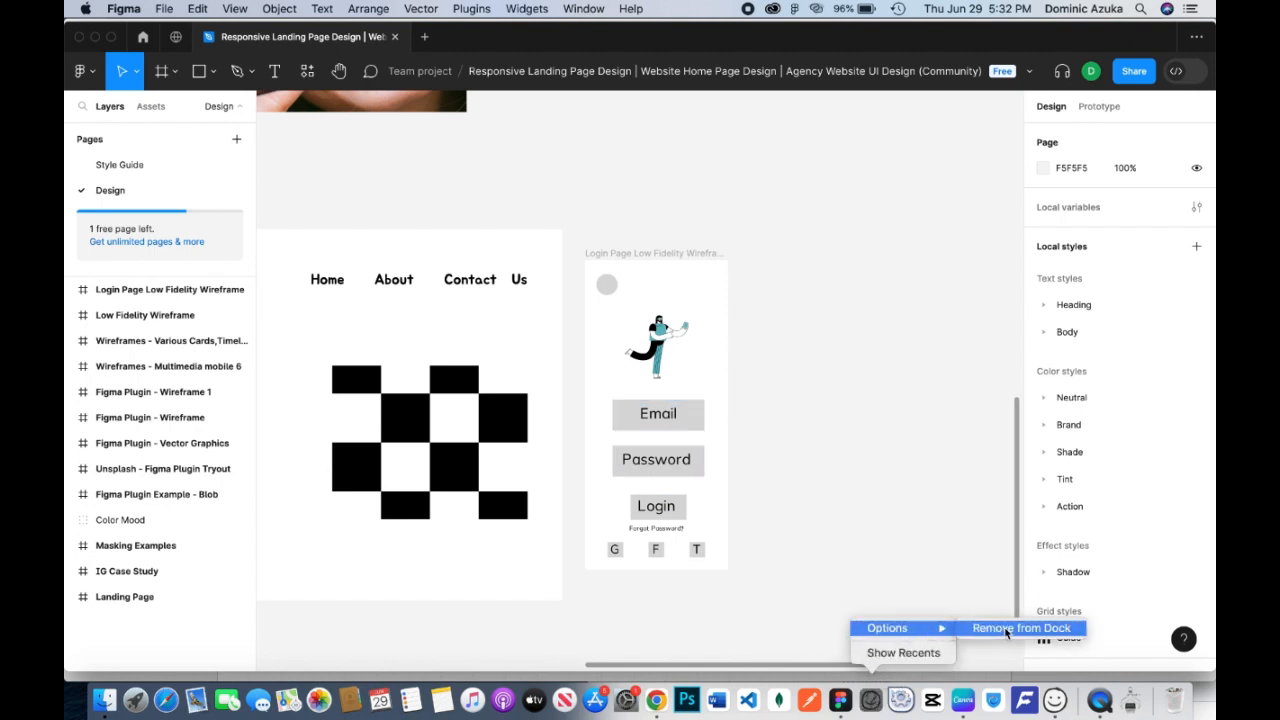
left_click(1020, 627)
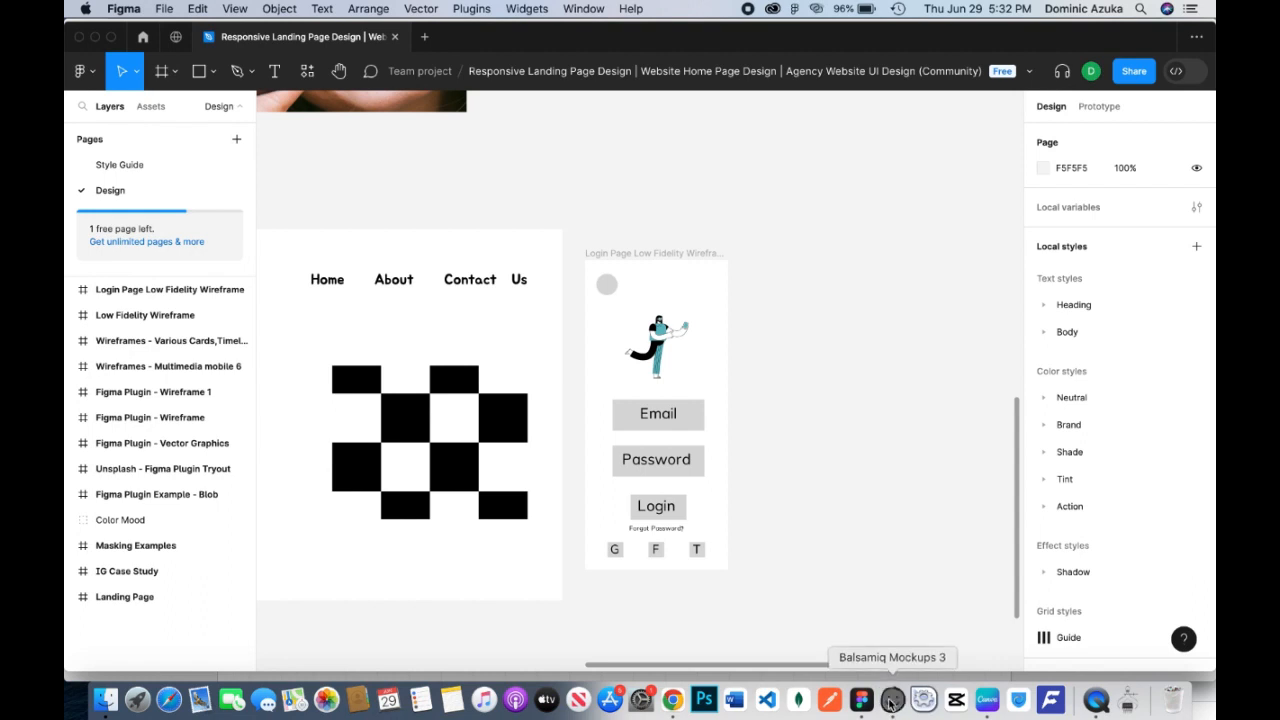
Switch to Balsamiq Mockups 3 and add a rectangle about 328 by 471 at X 382, Y 96 as the page frame.
left_click(895, 703)
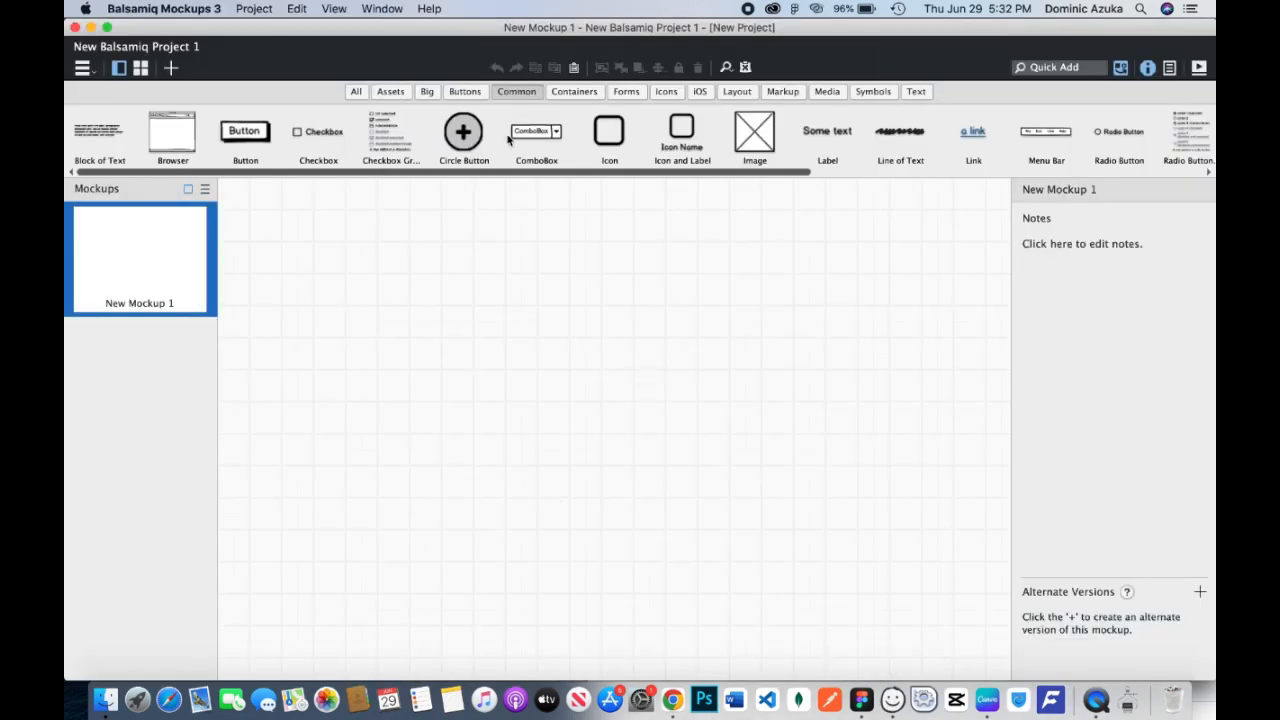
left_click(557, 92)
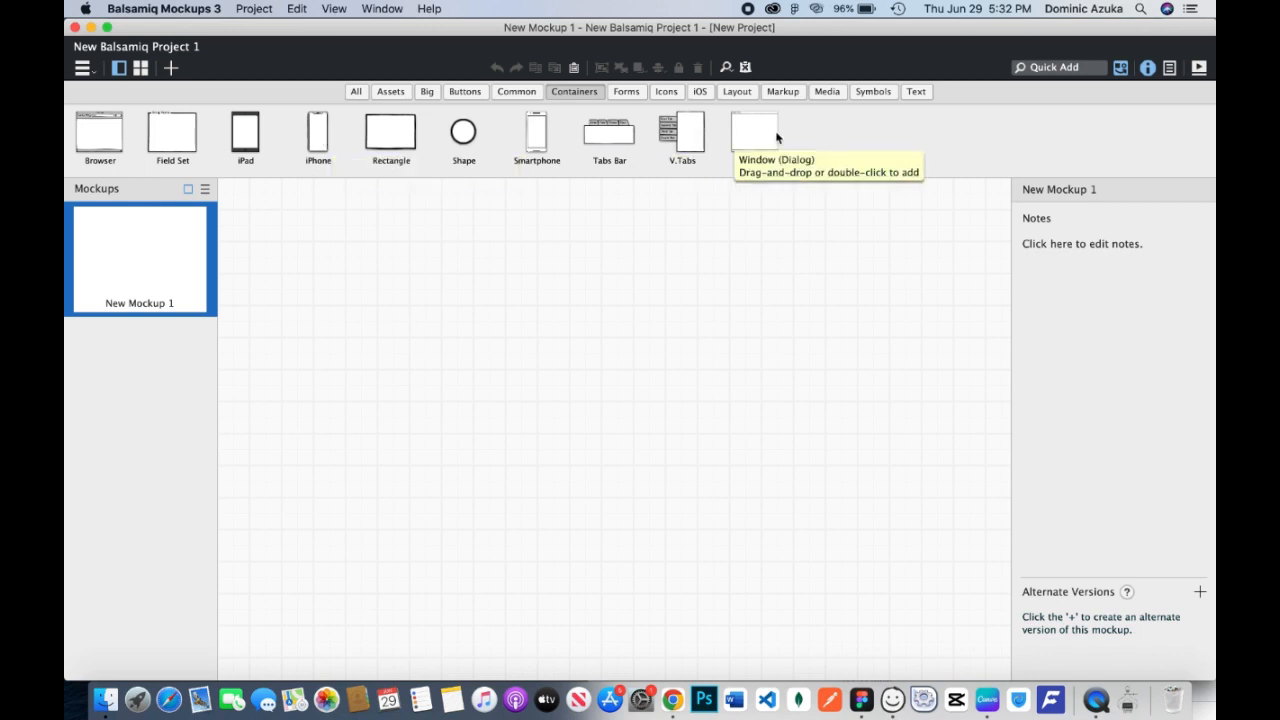
left_click(391, 145)
left_click_drag(418, 197, 566, 256)
left_click_drag(601, 399, 738, 399)
left_click_drag(630, 503, 637, 631)
left_click_drag(735, 440, 786, 443)
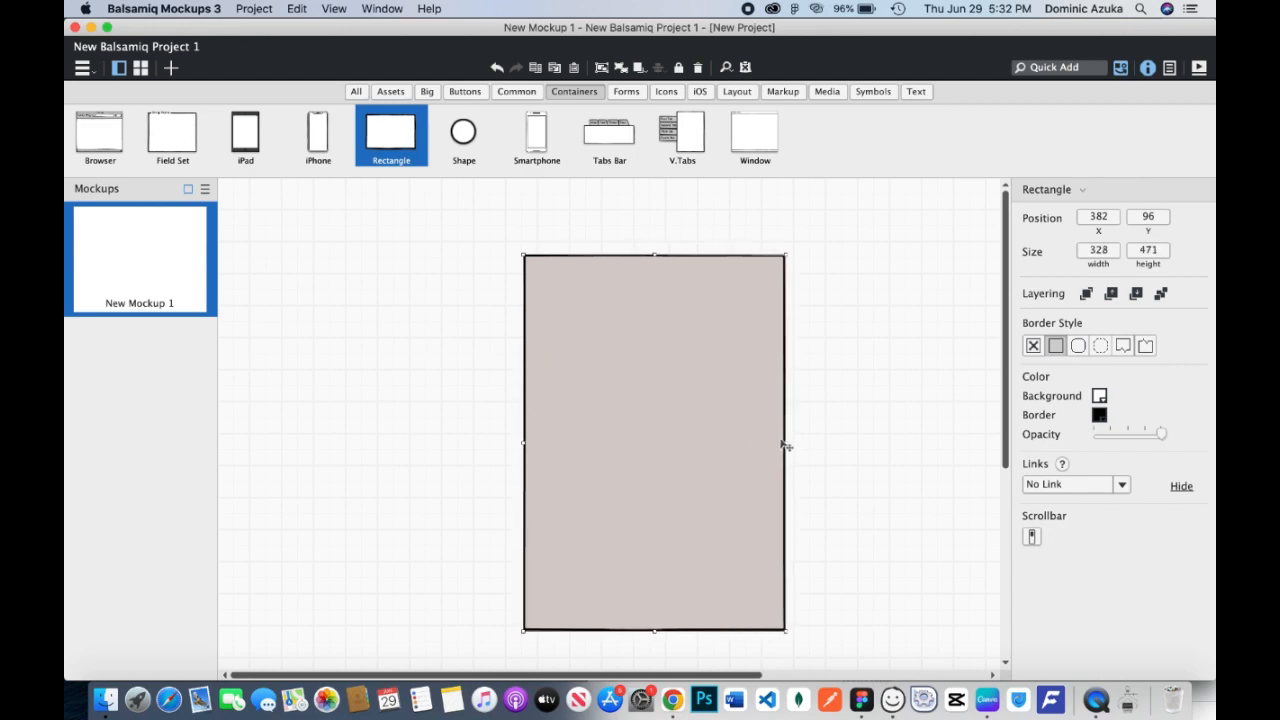
Check the Figma wireframe, browse the icon and symbol controls, and search the control library for "logo".
left_click(862, 700)
left_click(886, 700)
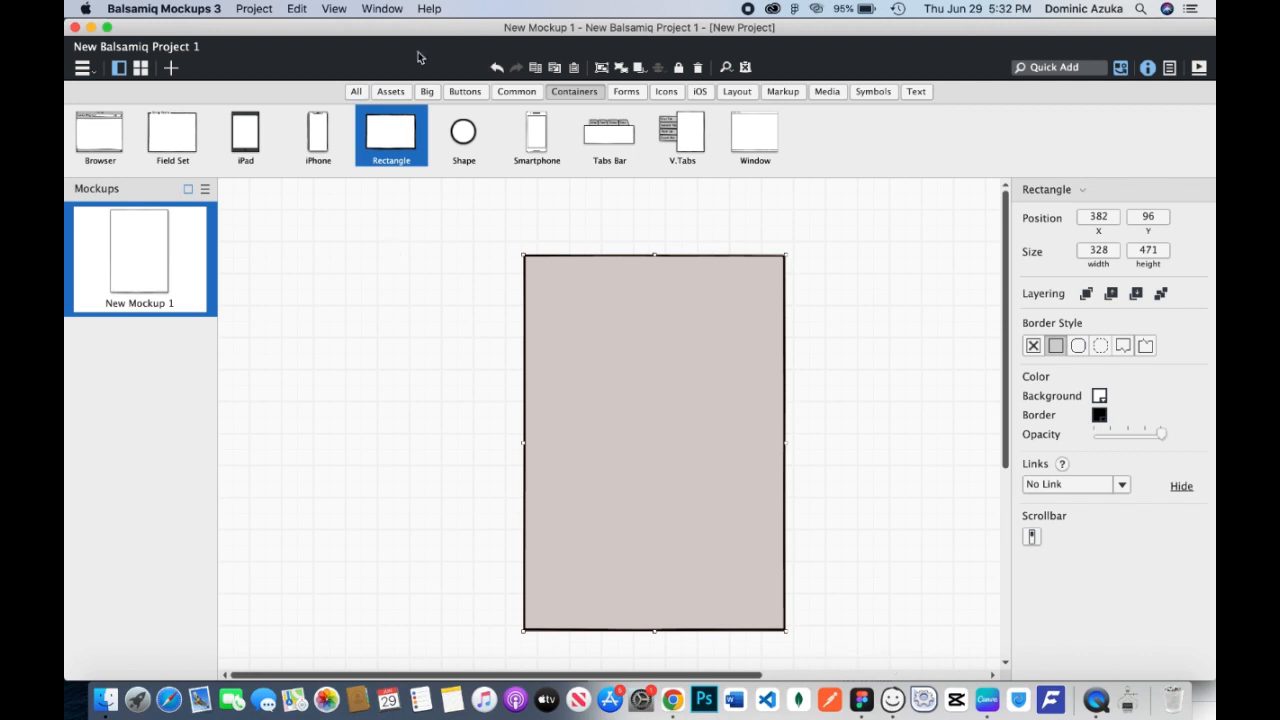
left_click(664, 92)
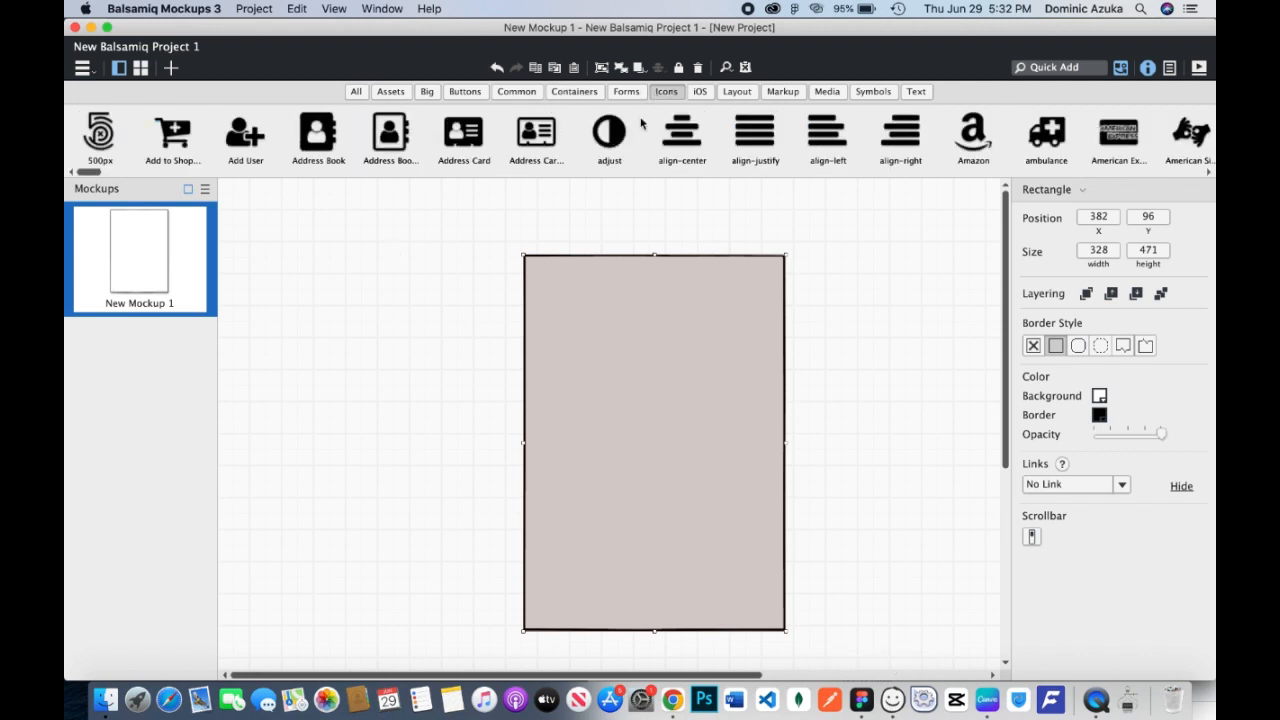
left_click(872, 94)
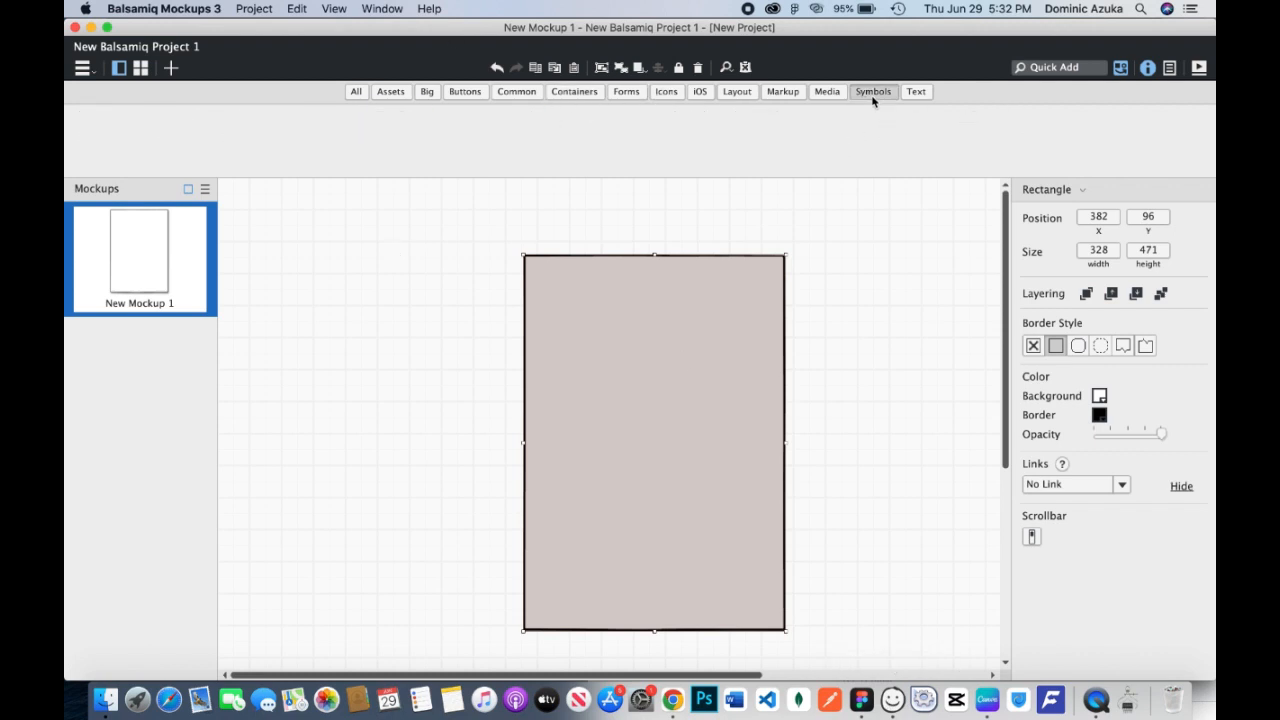
left_click(1045, 66)
type("logo")
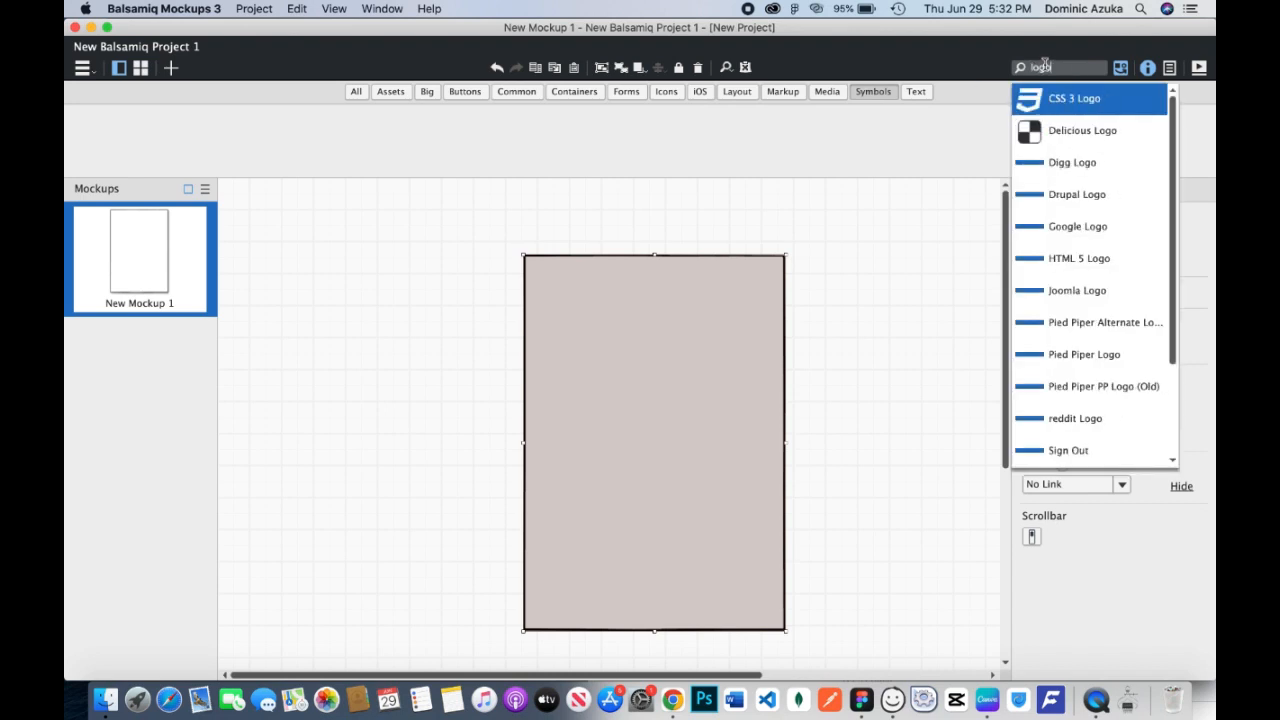
scroll(1112, 227, "down", 4)
scroll(1112, 227, "up", 4)
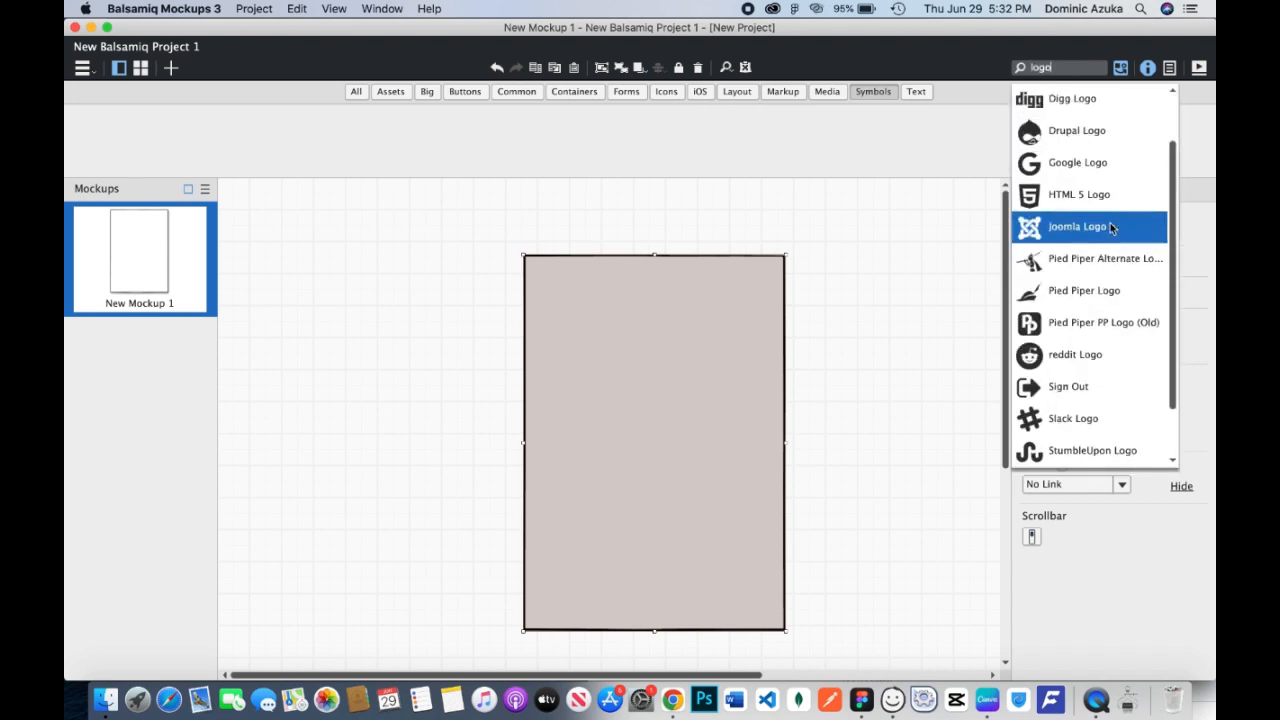
Add a circle shape about 49 by 49 in the upper-left corner of the page frame, at X 411, Y 122.
key("BackSpace")
left_click(1107, 116)
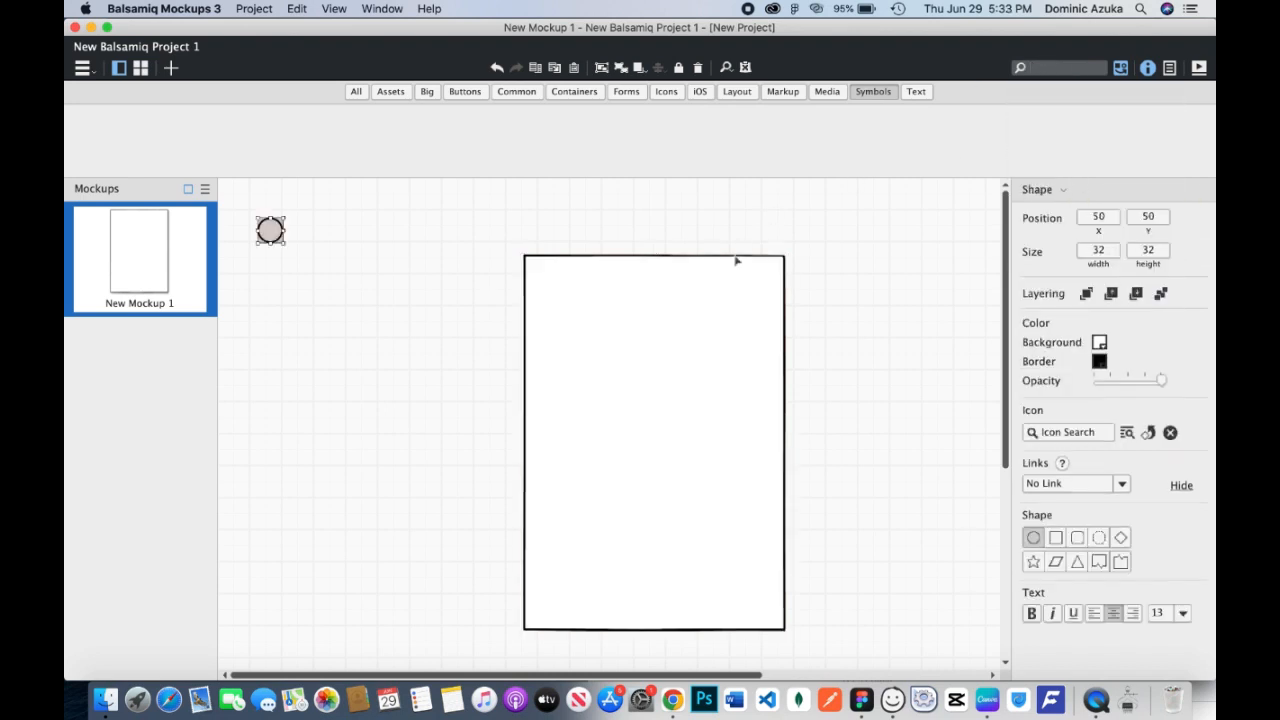
left_click_drag(270, 233, 587, 316)
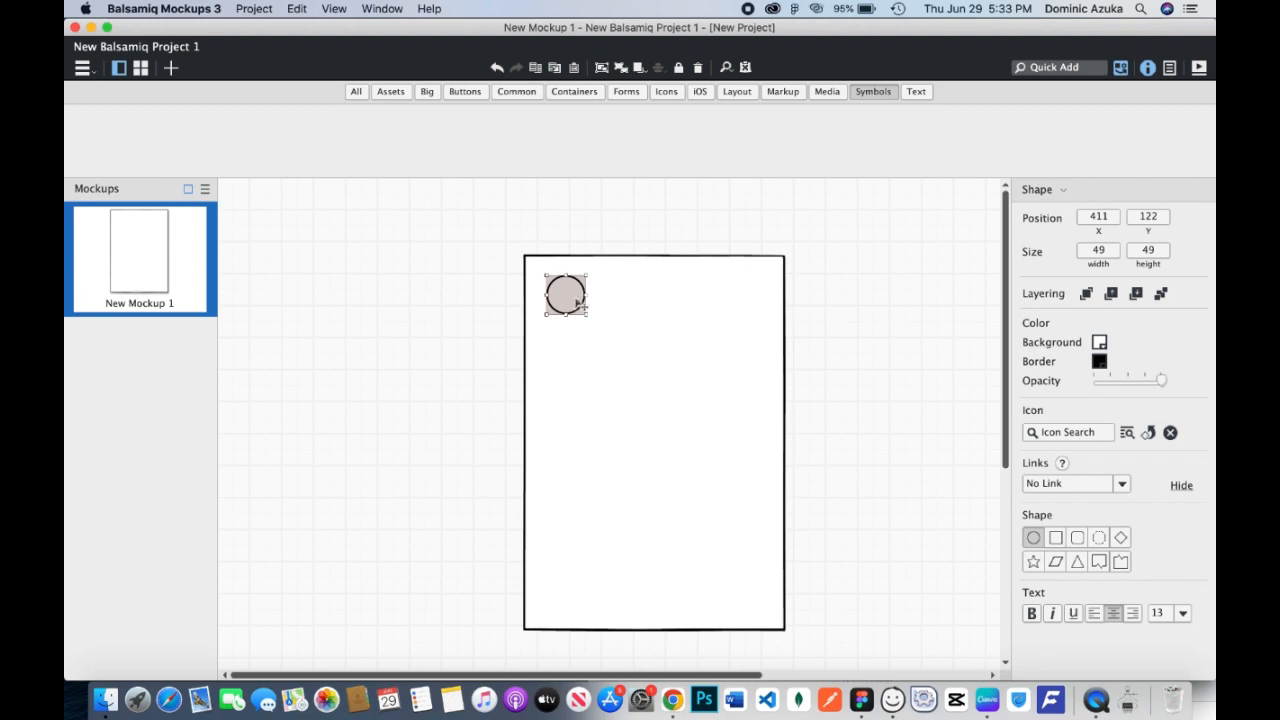
left_click(883, 342)
Add an image placeholder about 247 by 189 below the circle, centred in the page frame at X 423, Y 200.
key("super+Tab")
key("super+Tab")
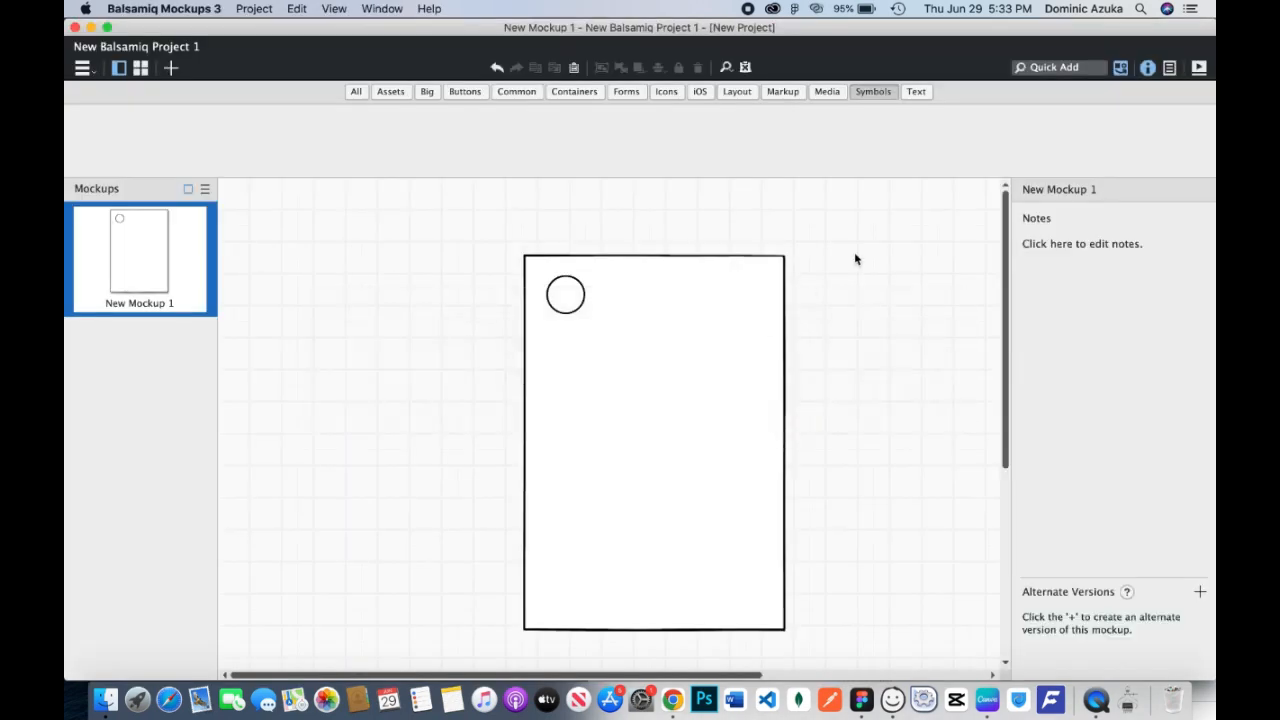
left_click(820, 93)
left_click_drag(391, 138, 650, 327)
left_click_drag(621, 377, 565, 385)
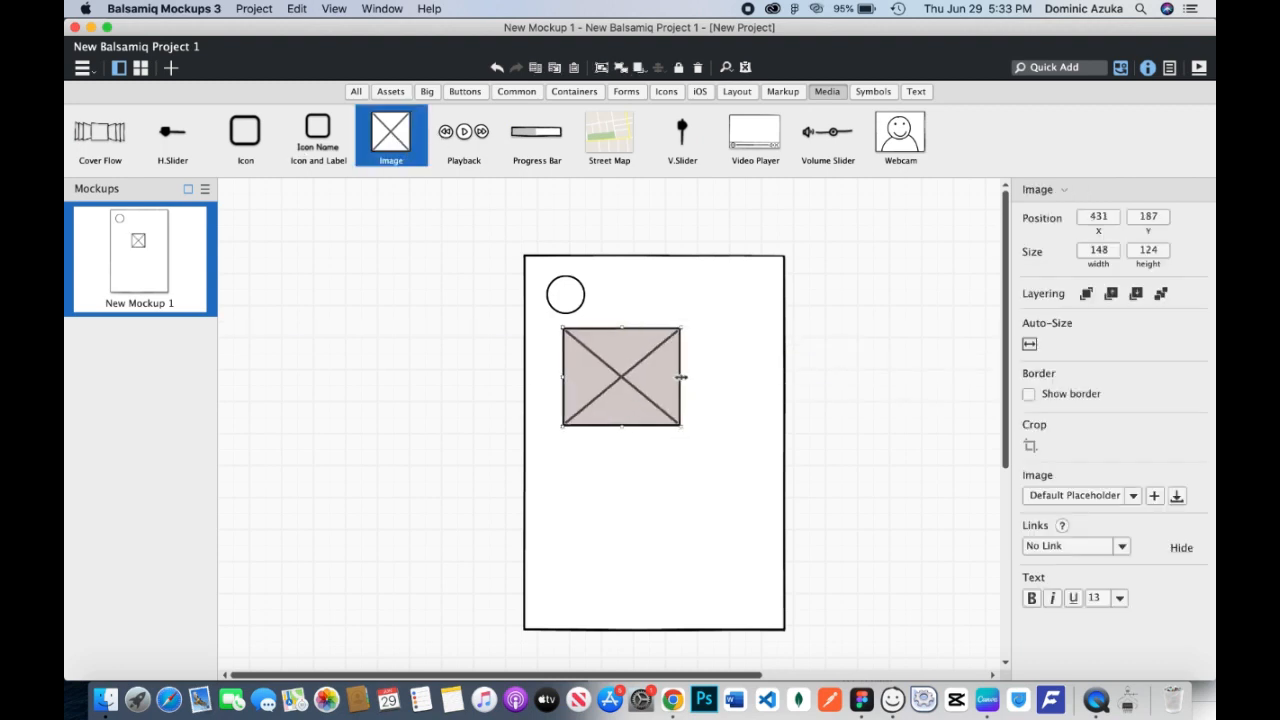
left_click_drag(681, 377, 757, 377)
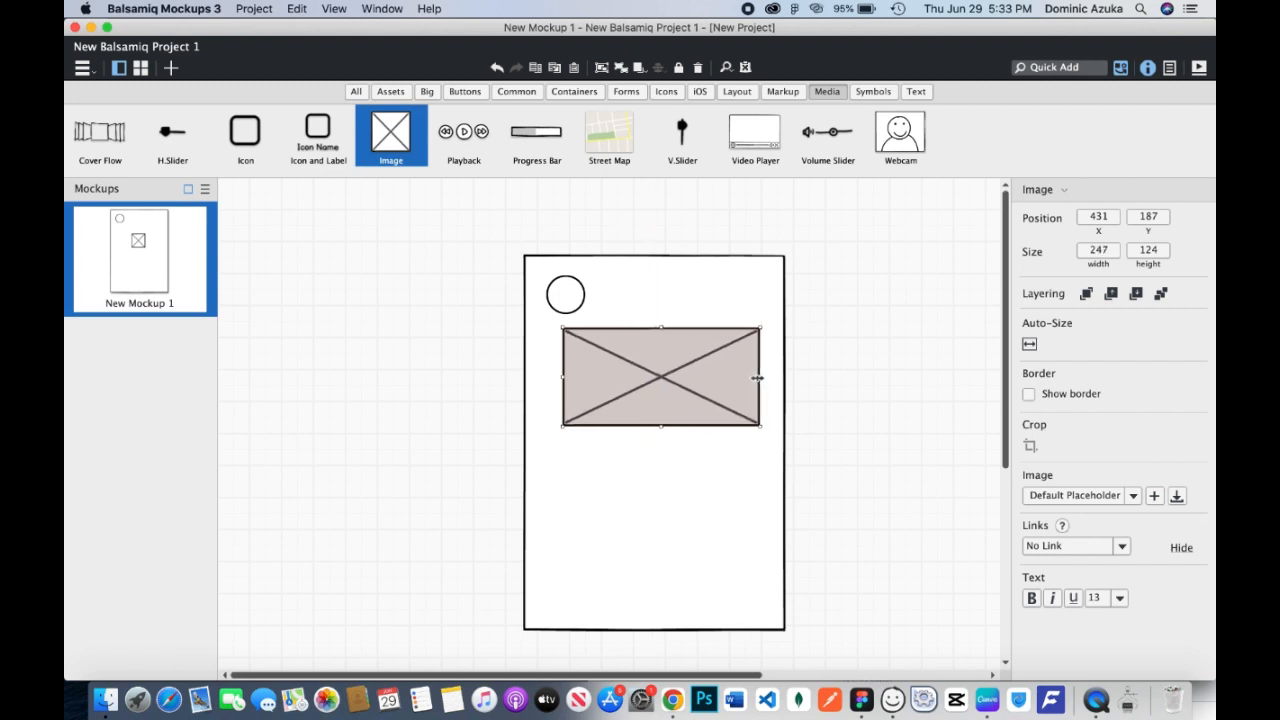
left_click_drag(665, 425, 662, 476)
left_click_drag(678, 413, 672, 424)
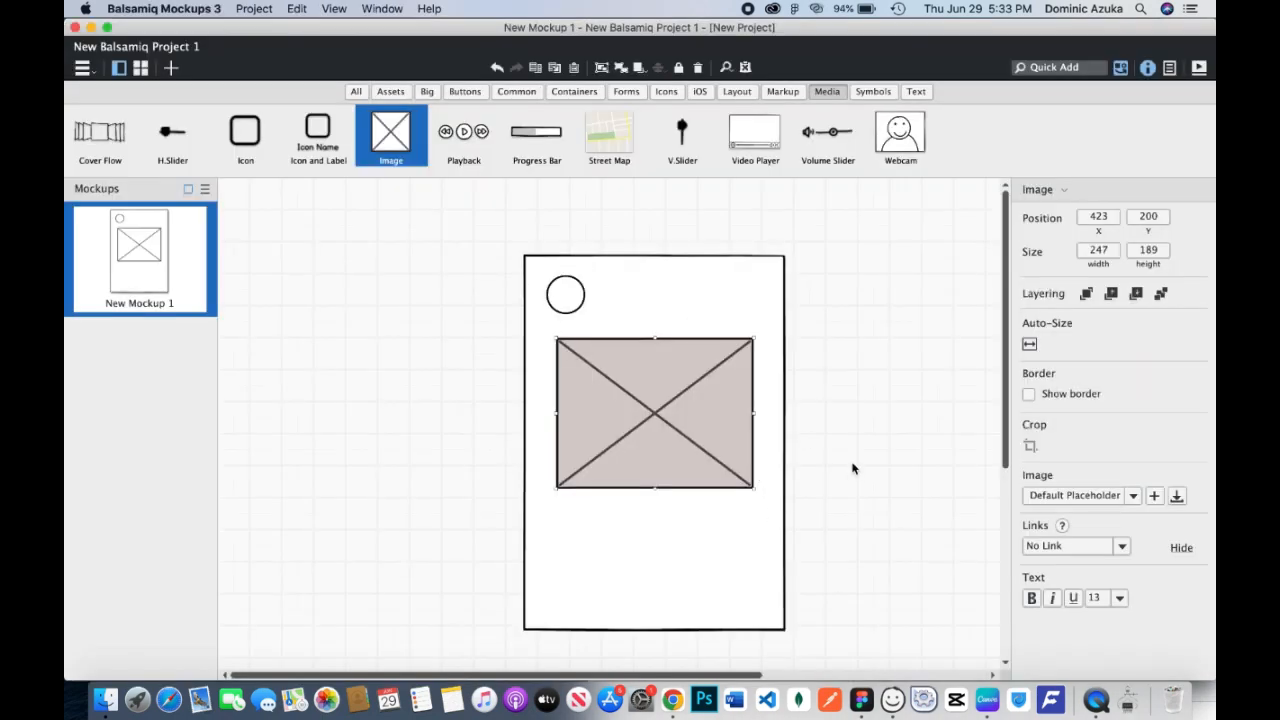
Add a rectangle about 186 by 48 centred below the image placeholder, at X 453, Y 423.
scroll(852, 463, "down", 3)
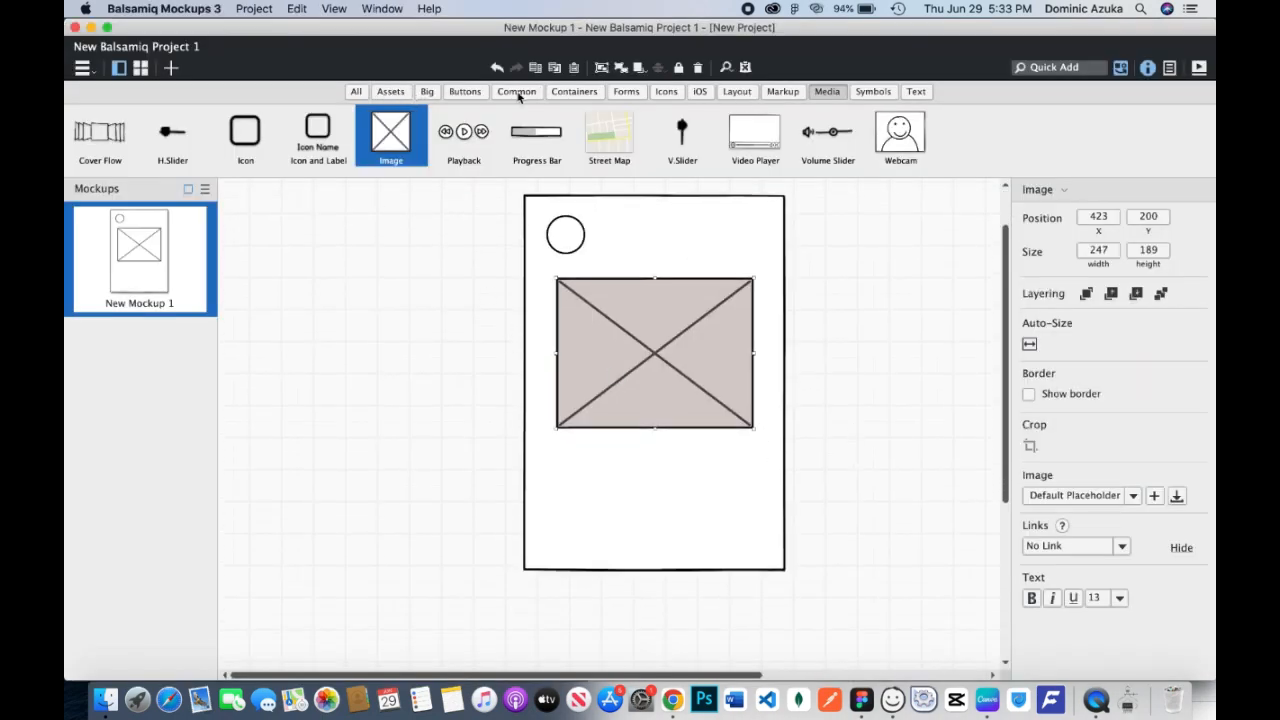
left_click(912, 91)
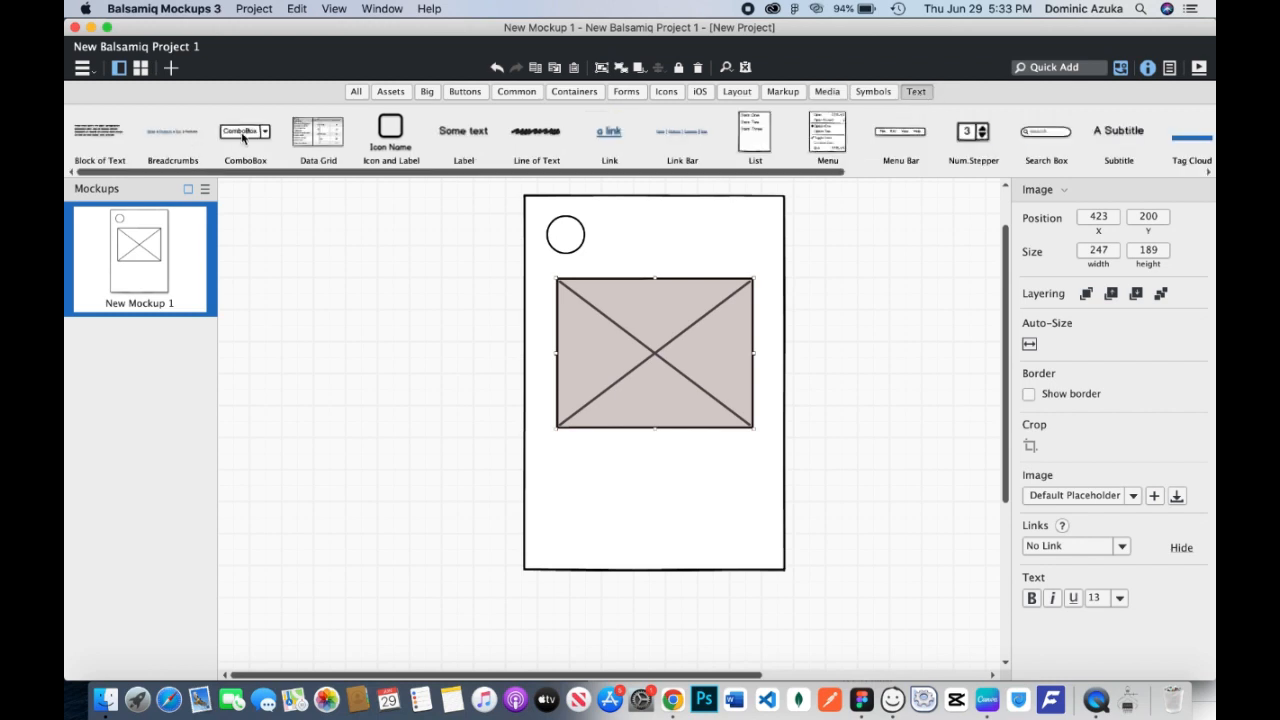
left_click(576, 92)
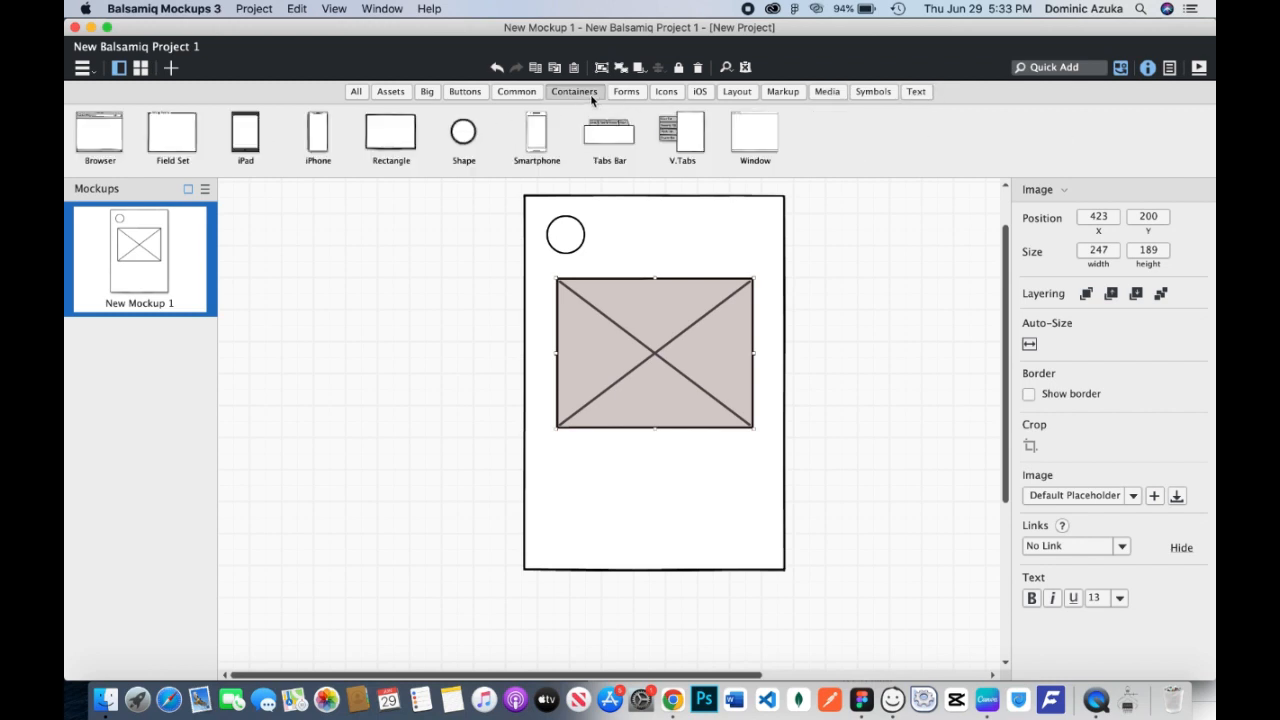
left_click_drag(414, 138, 736, 476)
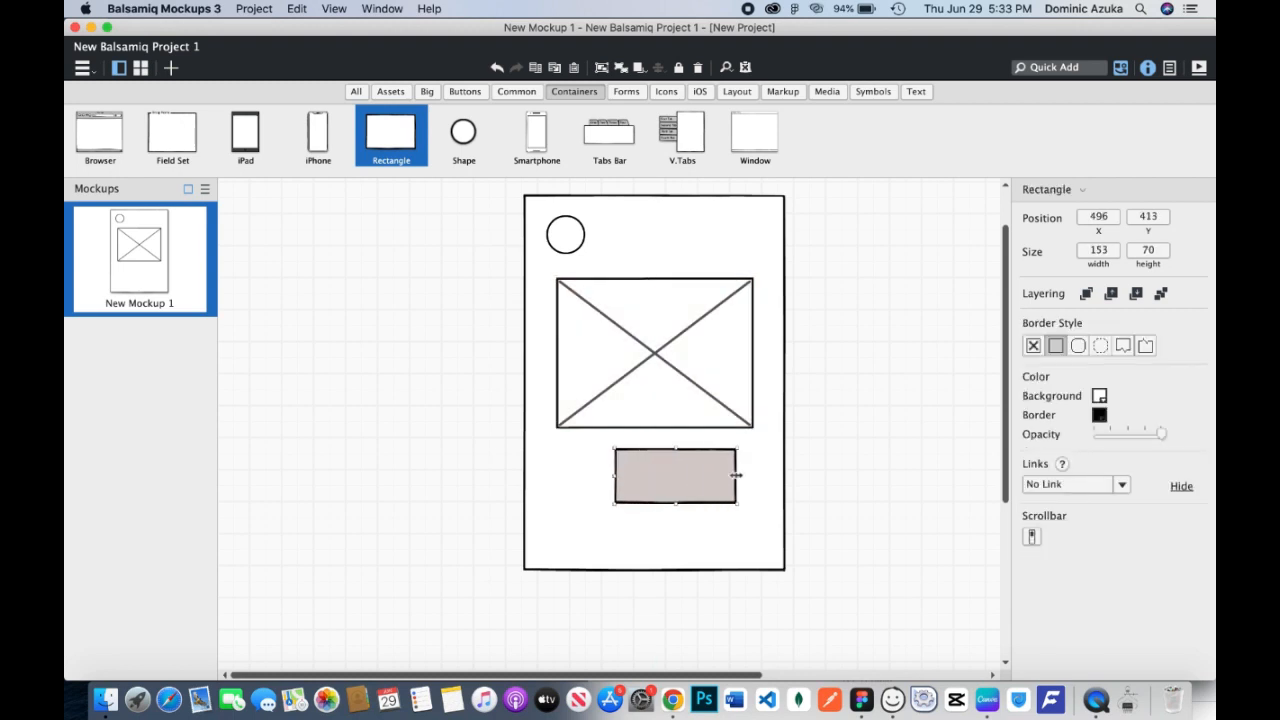
left_click_drag(614, 474, 588, 484)
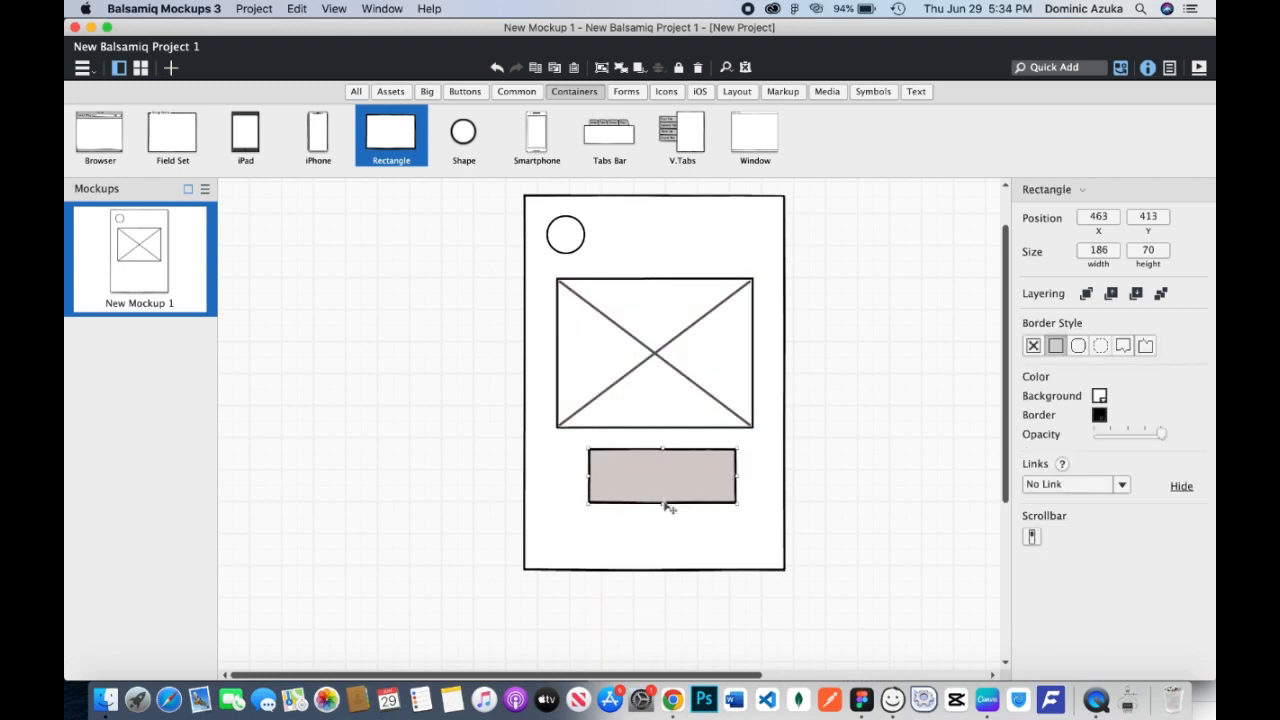
left_click_drag(667, 507, 658, 486)
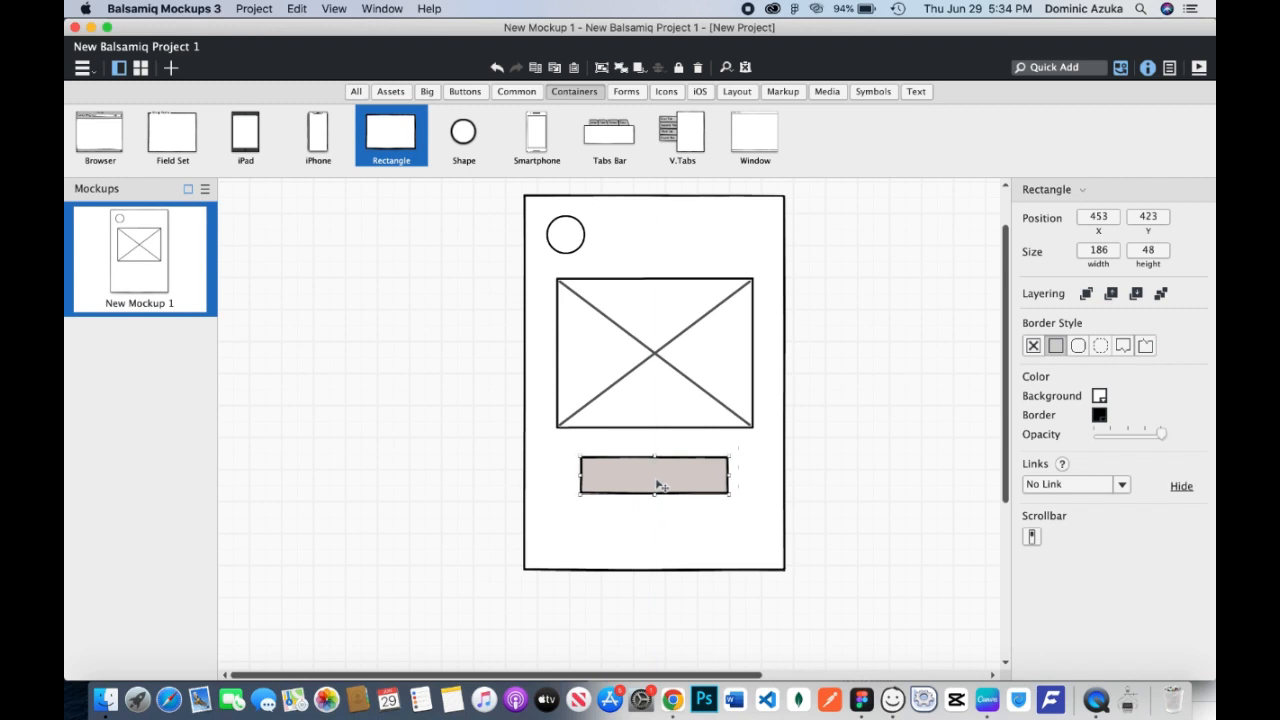
Extend the page frame downward to a height of about 553.
left_click(670, 570)
left_click_drag(655, 570, 657, 632)
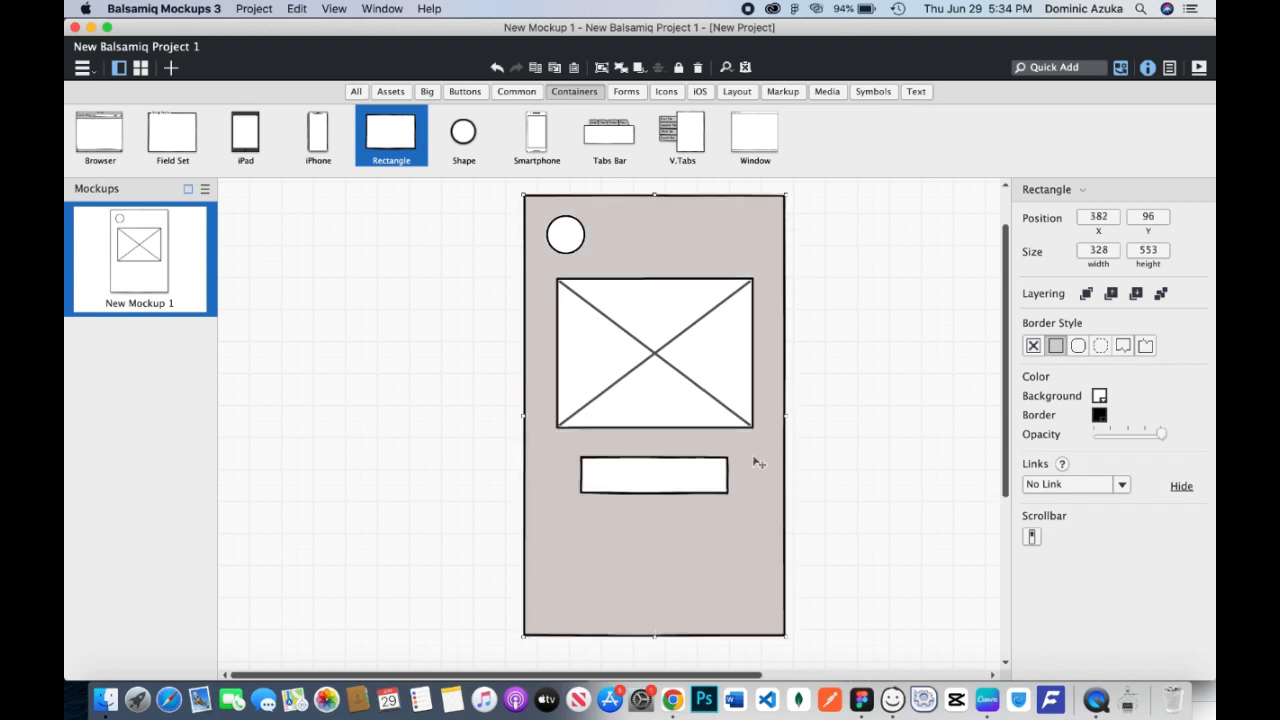
scroll(800, 452, "down", 1)
left_click(860, 449)
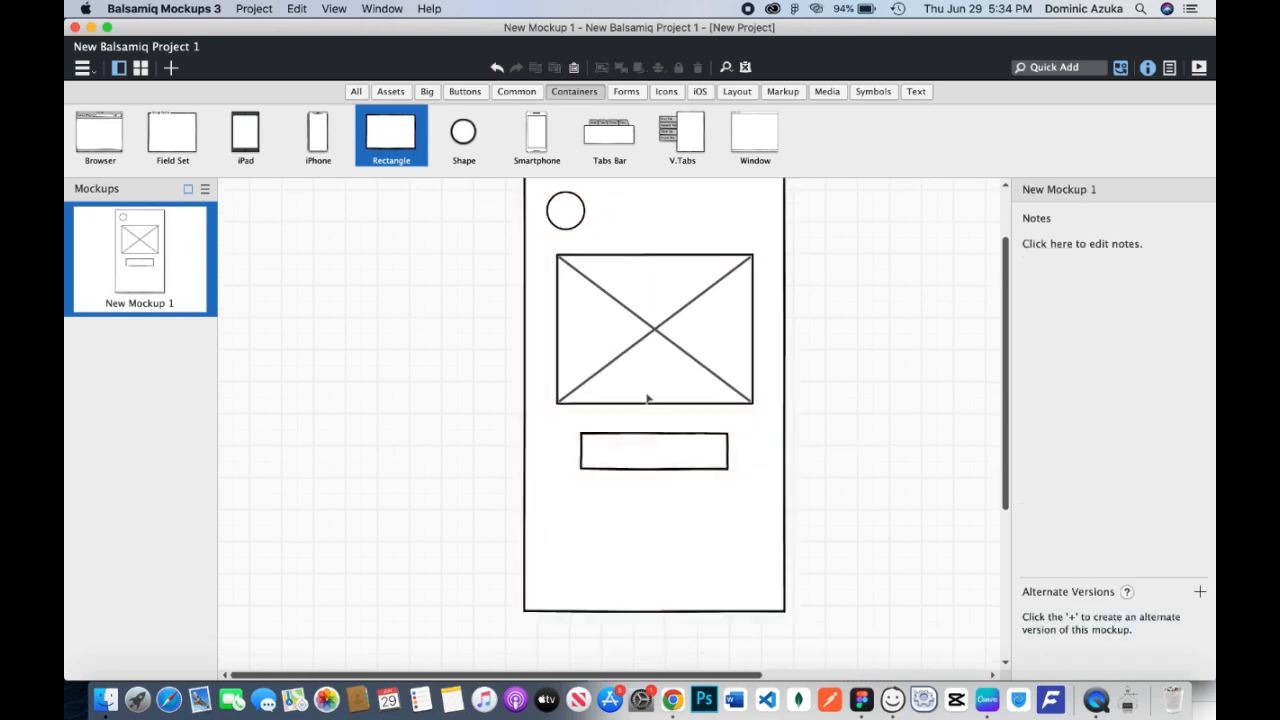
Add a label reading "Username" centred inside the rectangle below the image placeholder.
left_click(916, 92)
left_click_drag(463, 132, 632, 451)
key("Return")
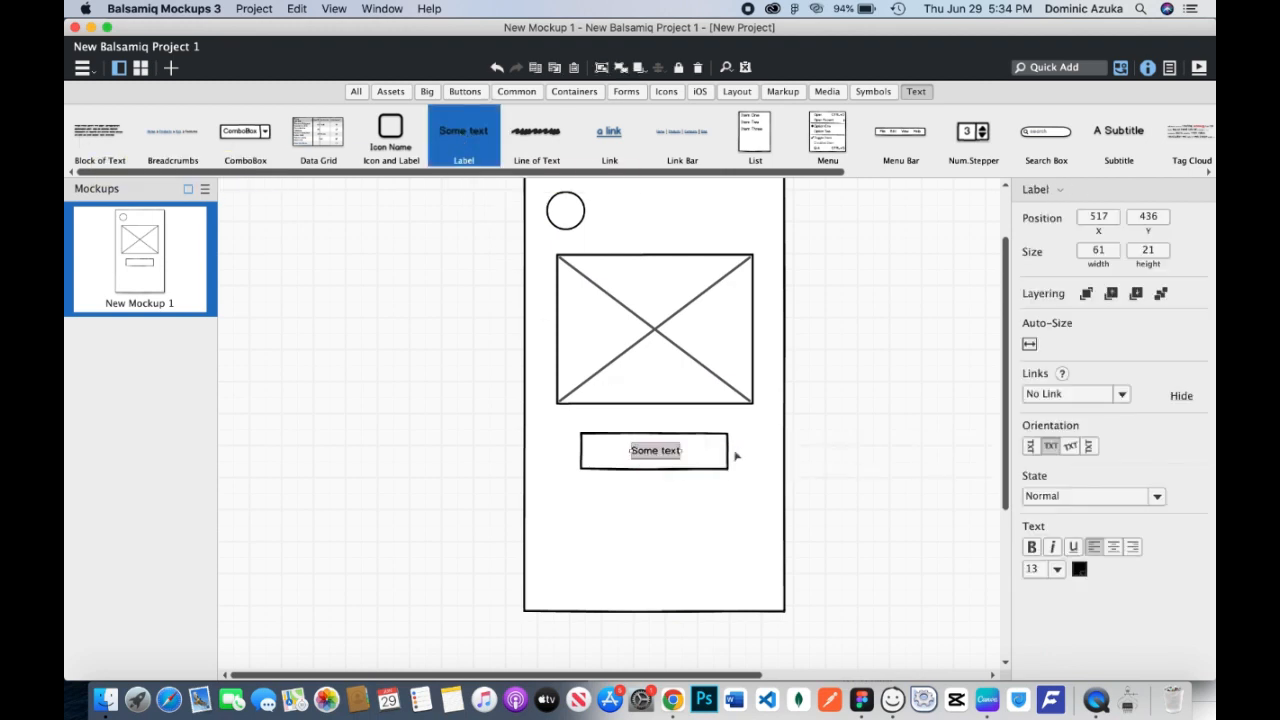
double_click(677, 454)
type("Username")
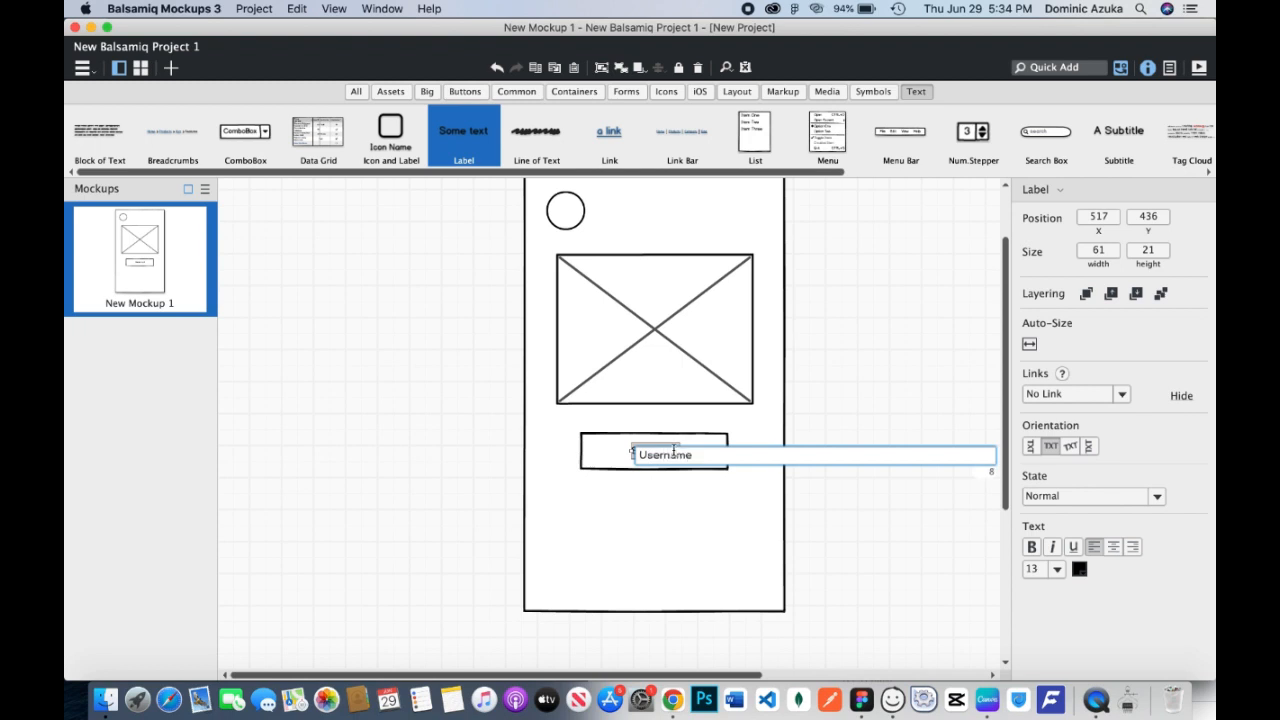
left_click(863, 436)
Duplicate the username box together with its label and place the copy directly below it at X 453, Y 490.
left_click(634, 456)
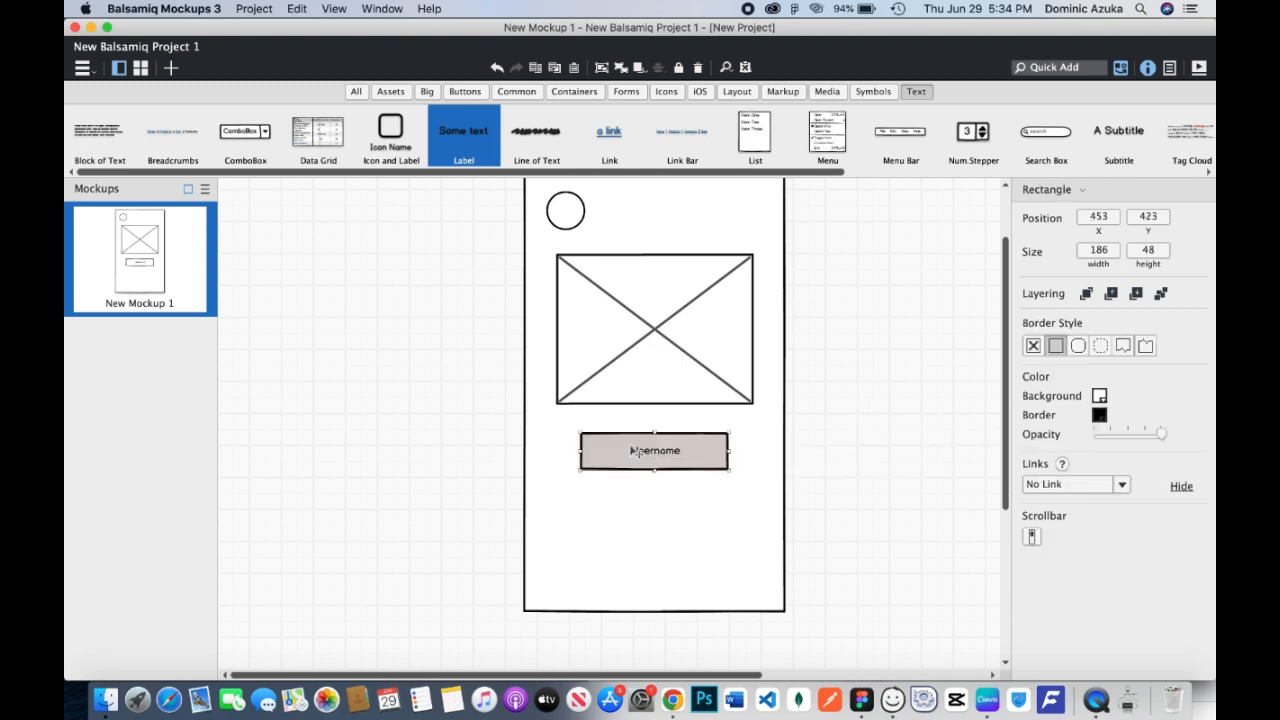
left_click(651, 456)
left_click(702, 482)
left_click(700, 464)
left_click(668, 456, "shift")
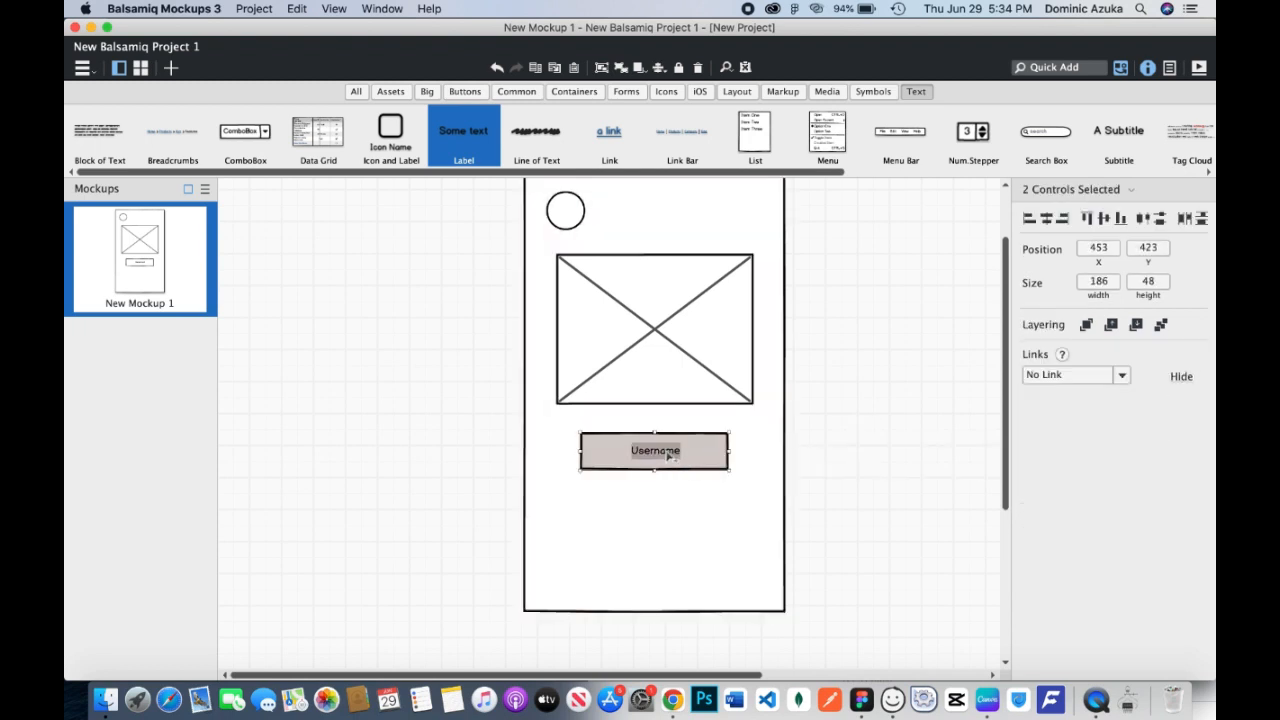
key("super+d")
left_click_drag(688, 522, 694, 523)
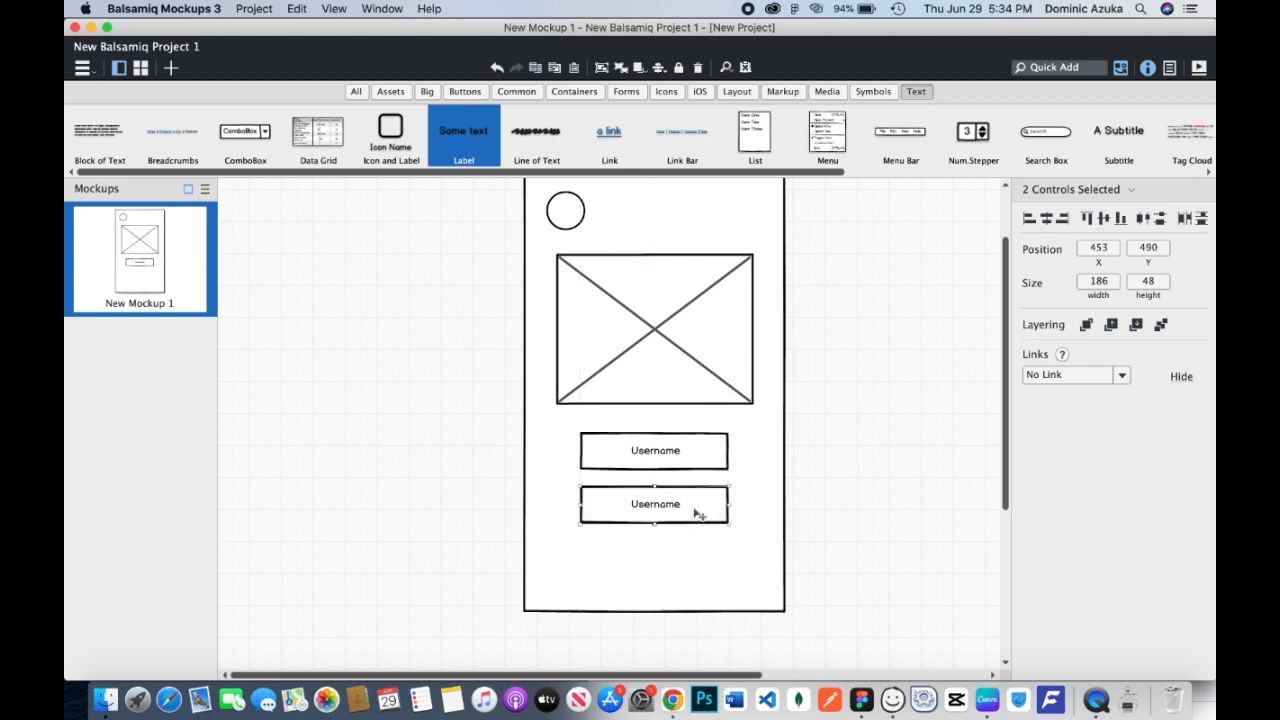
Change the label of the duplicated box to "Password".
double_click(678, 505)
type("{P")
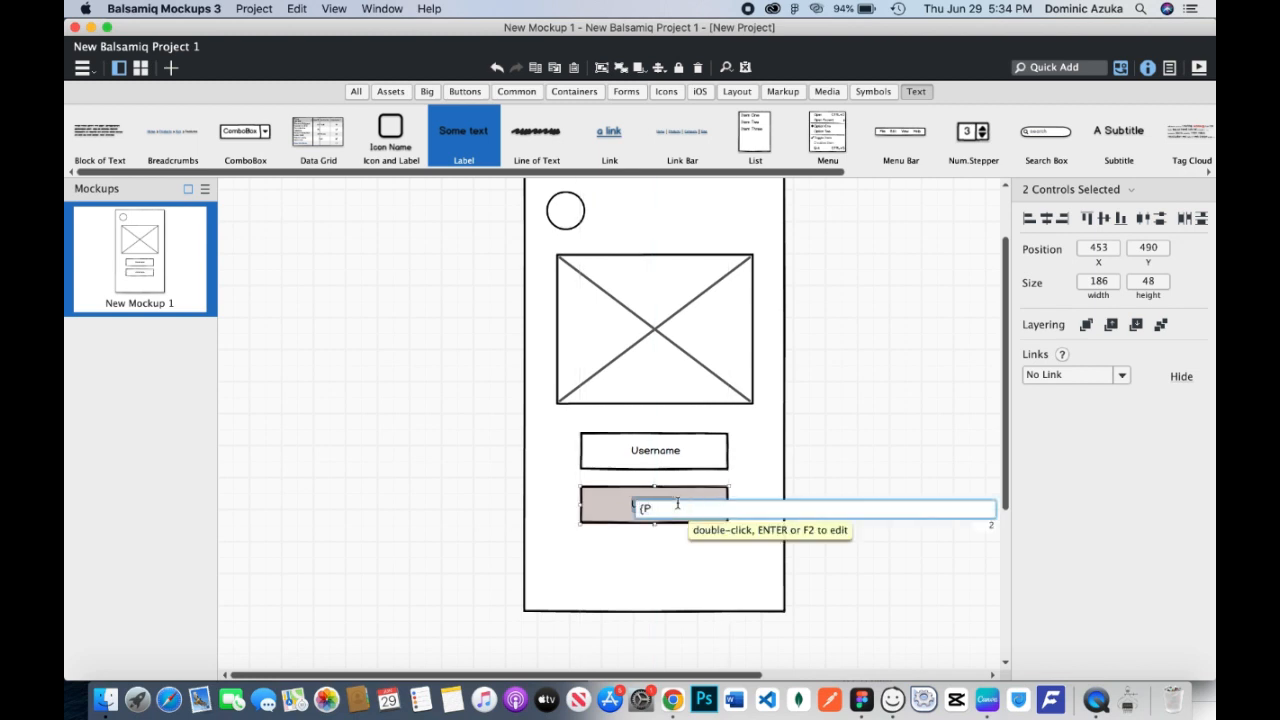
key("Return")
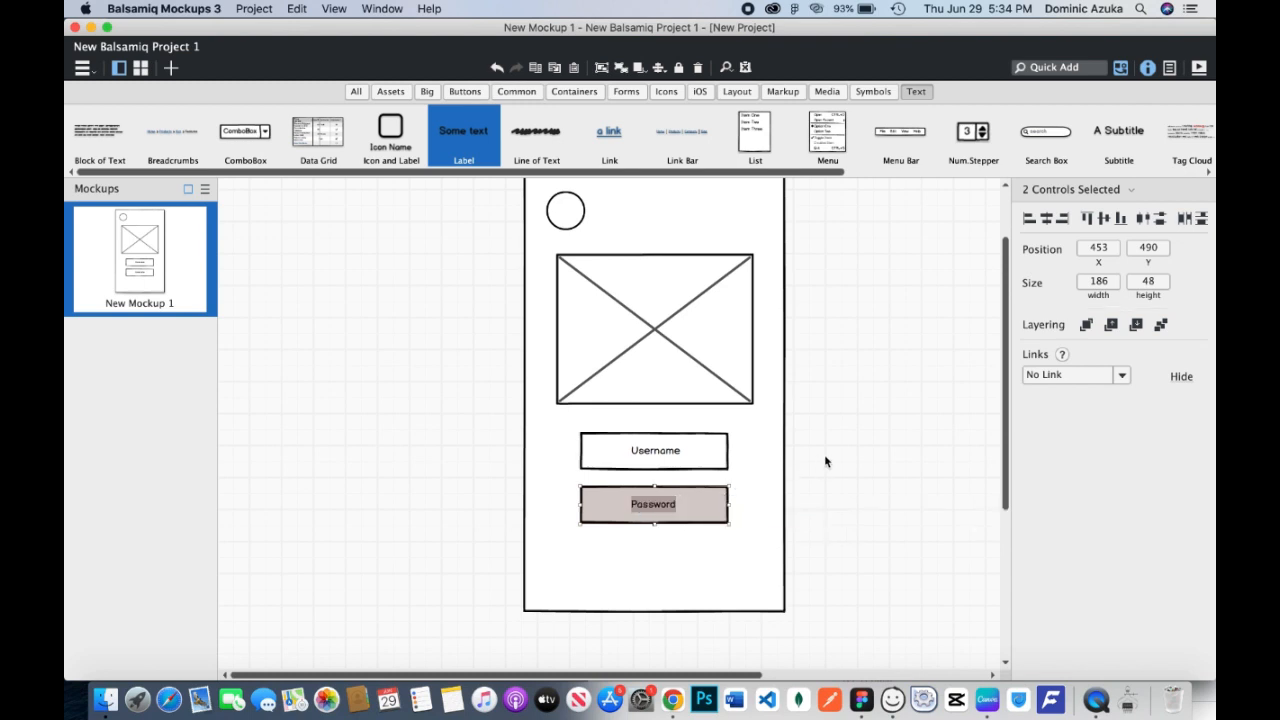
left_click(811, 488)
Add a button below the password box and extend the page frame to a height of about 605.
left_click(465, 91)
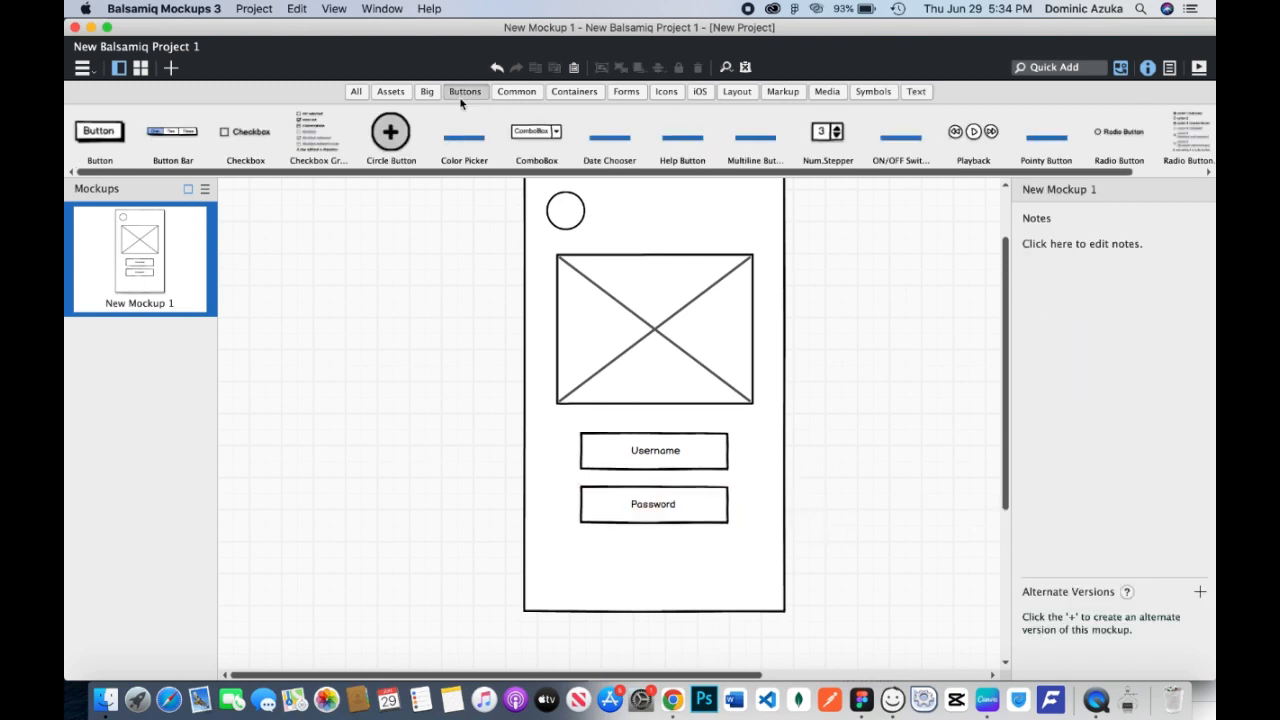
left_click_drag(104, 136, 630, 551)
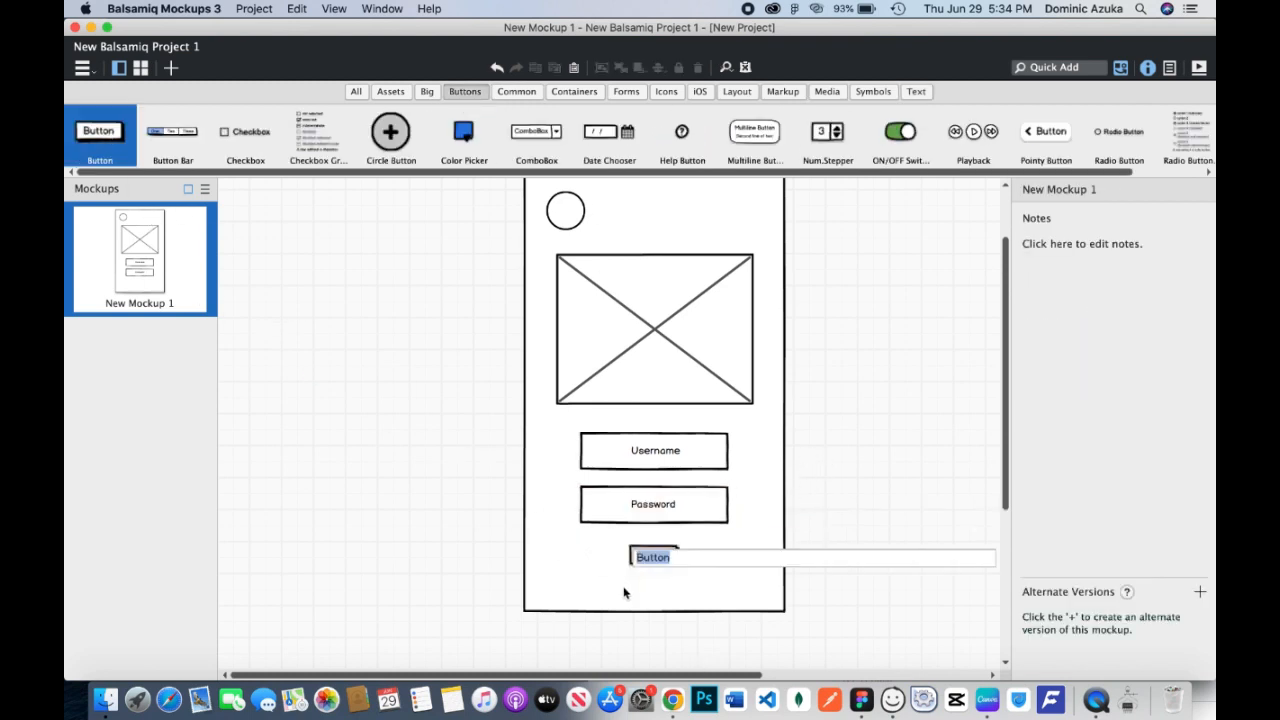
left_click(626, 590)
left_click(648, 609)
left_click_drag(654, 612, 655, 652)
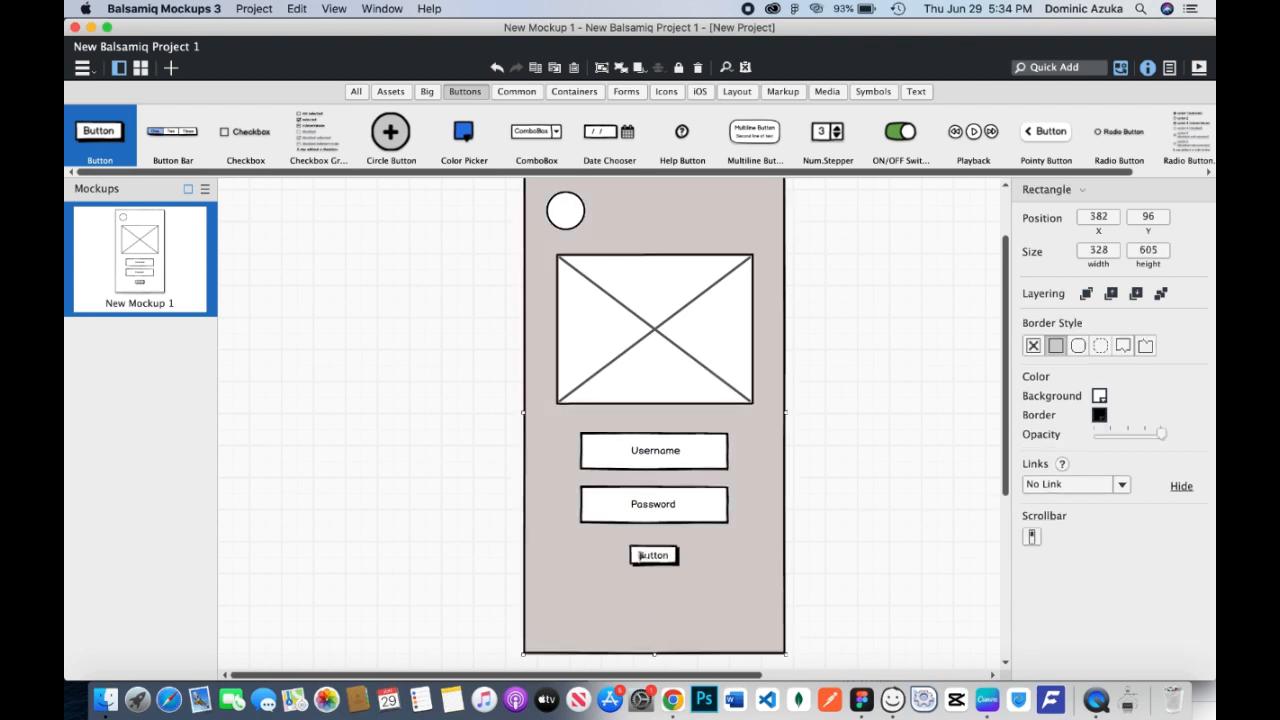
Label the button "Login", enlarge it to about 81 by 41, and centre it below the password box at X 506, Y 576.
double_click(648, 556)
type("Login")
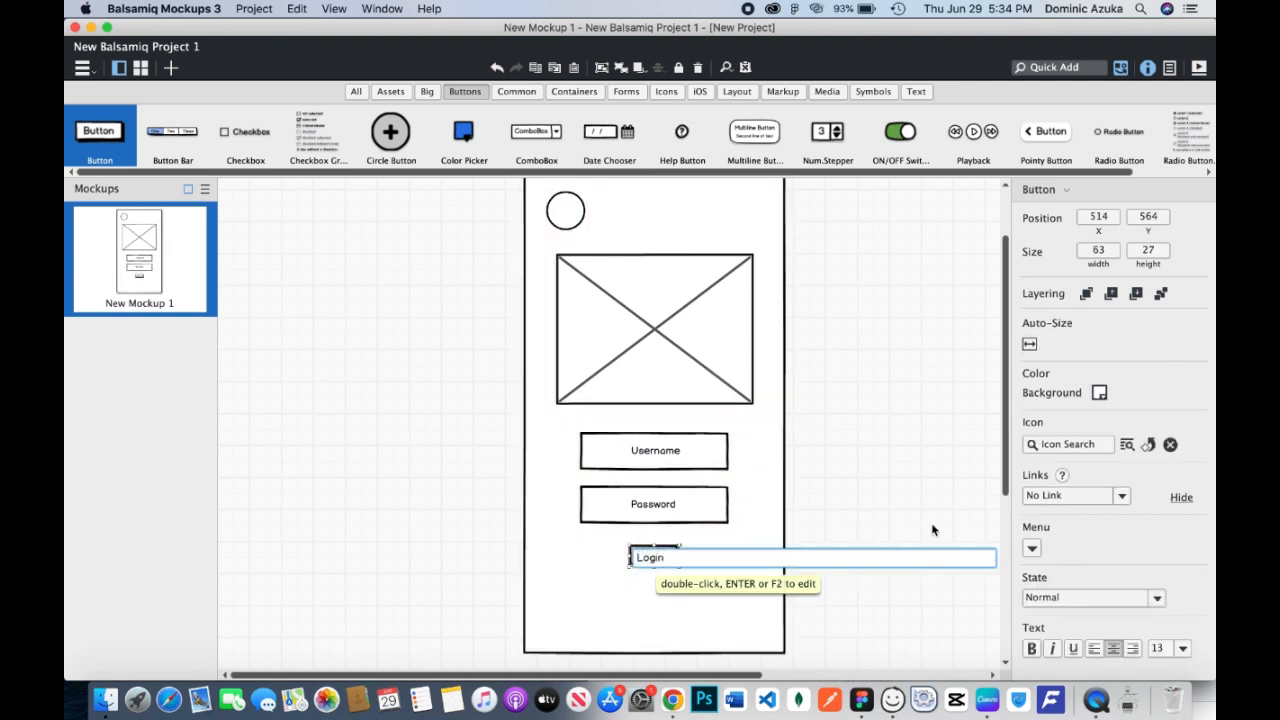
key("Return")
mouse_move(666, 567)
left_mouse_down()
mouse_move(690, 578)
mouse_move(664, 582)
left_mouse_up()
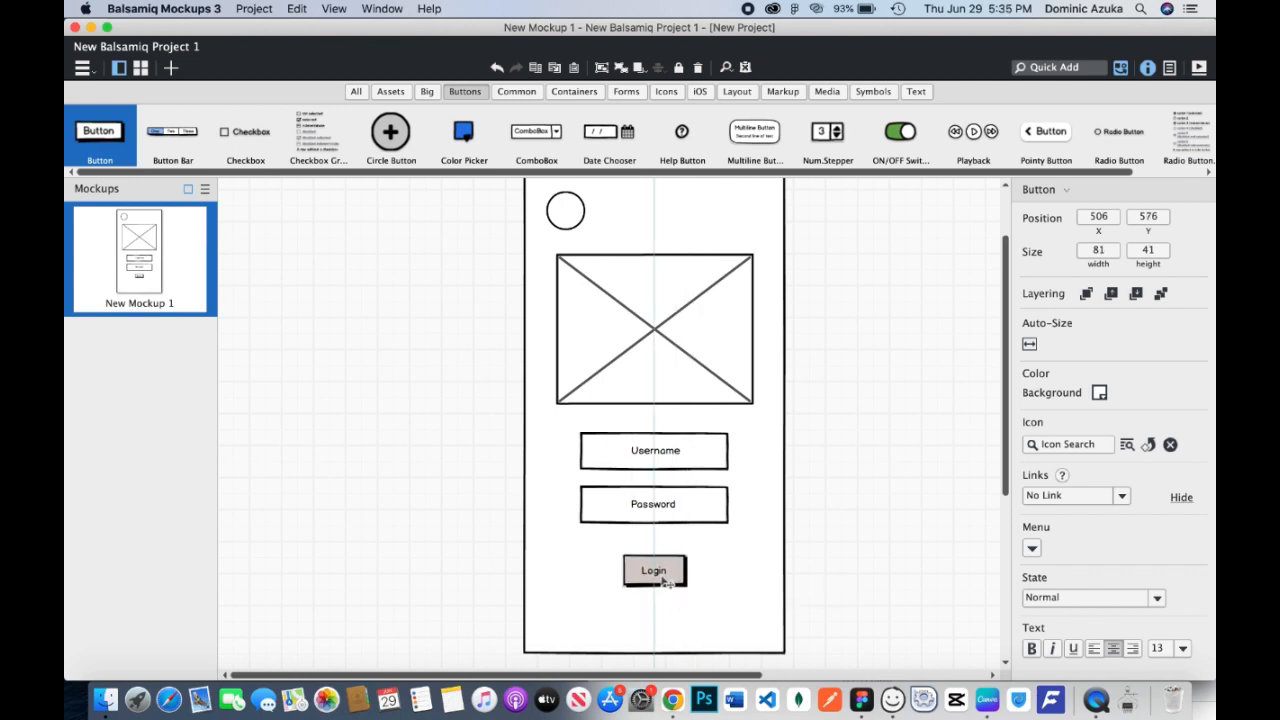
left_click(831, 571)
scroll(835, 568, "down", 3)
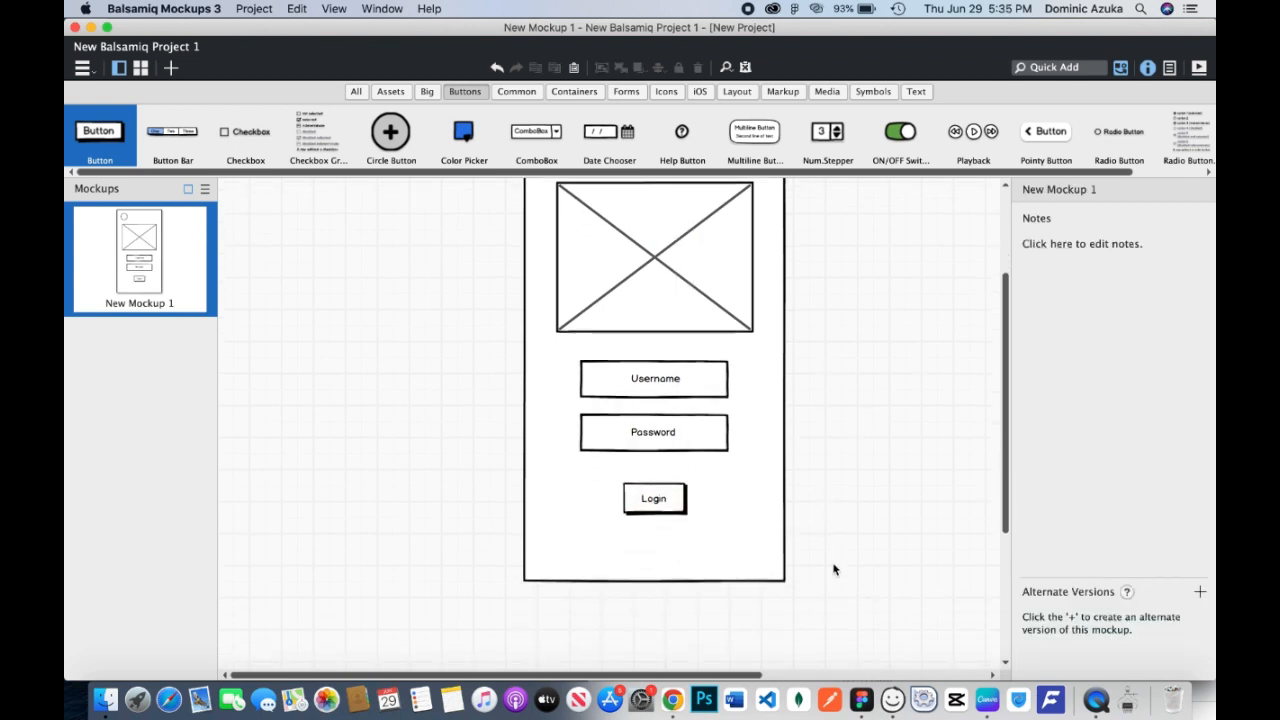
Add a "Forgot Password?" text label and centre it directly below the Login button.
left_click(660, 541)
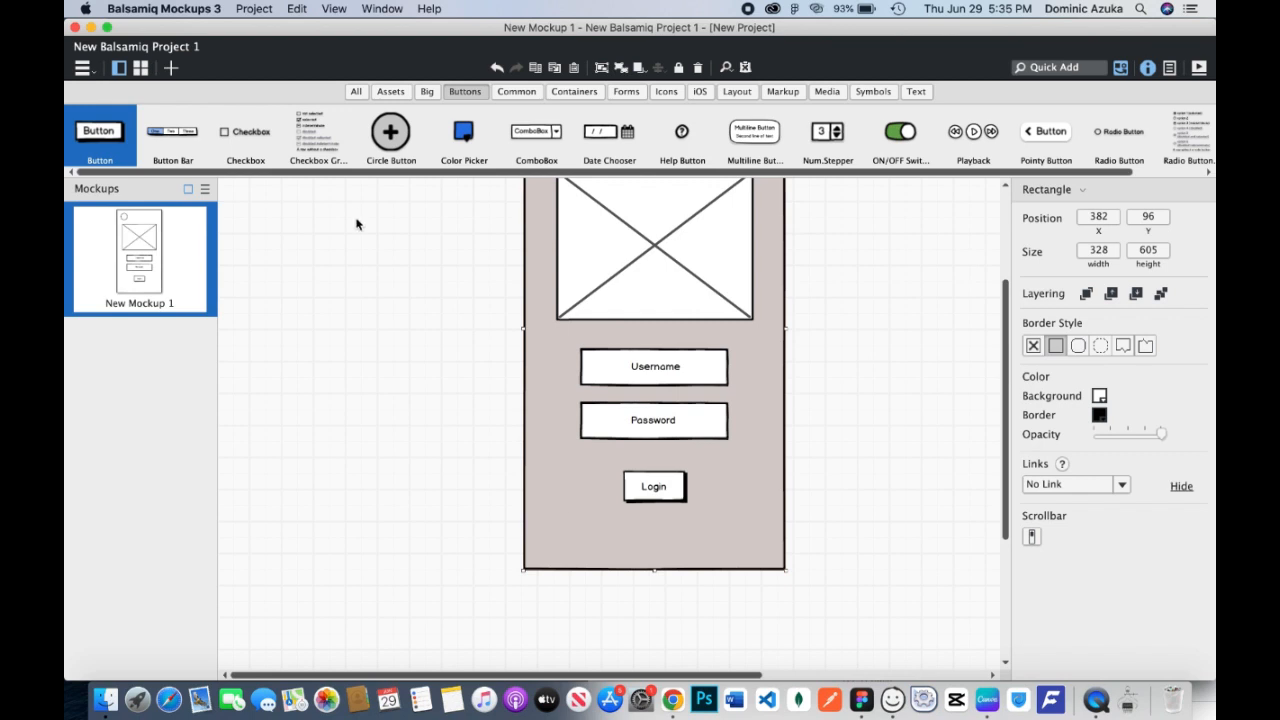
left_click(911, 91)
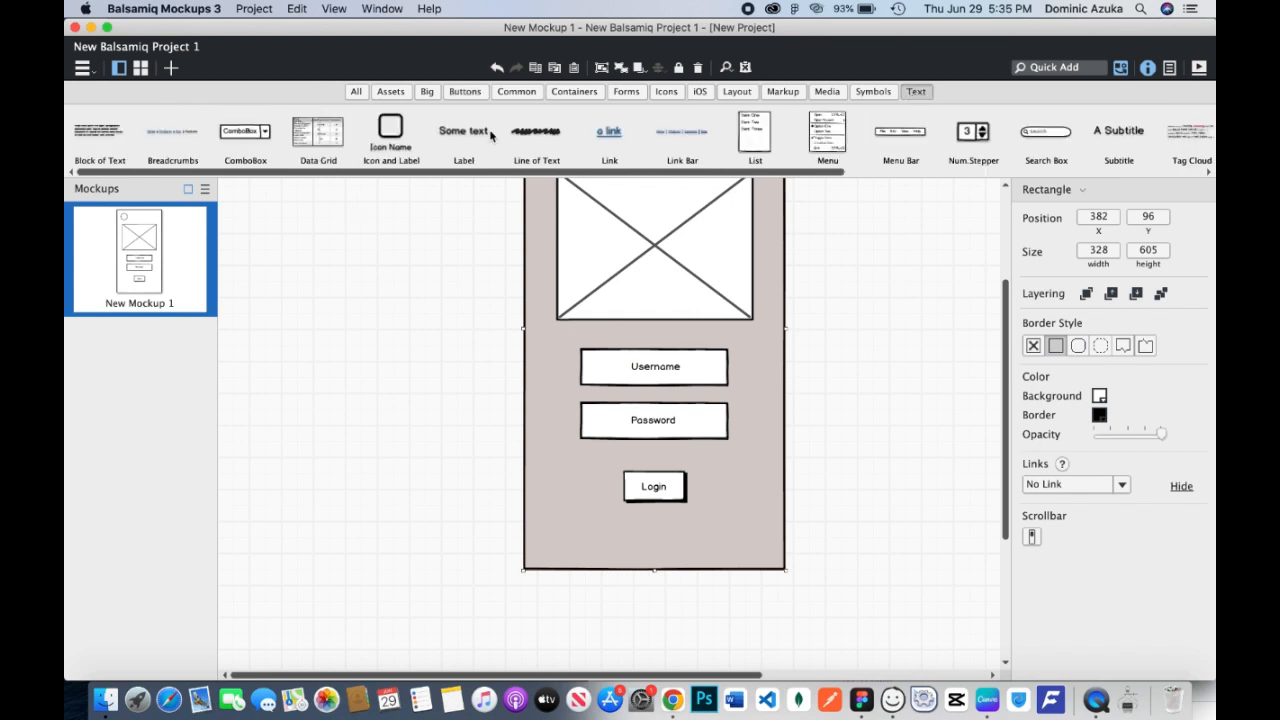
left_click_drag(490, 136, 631, 538)
type("For")
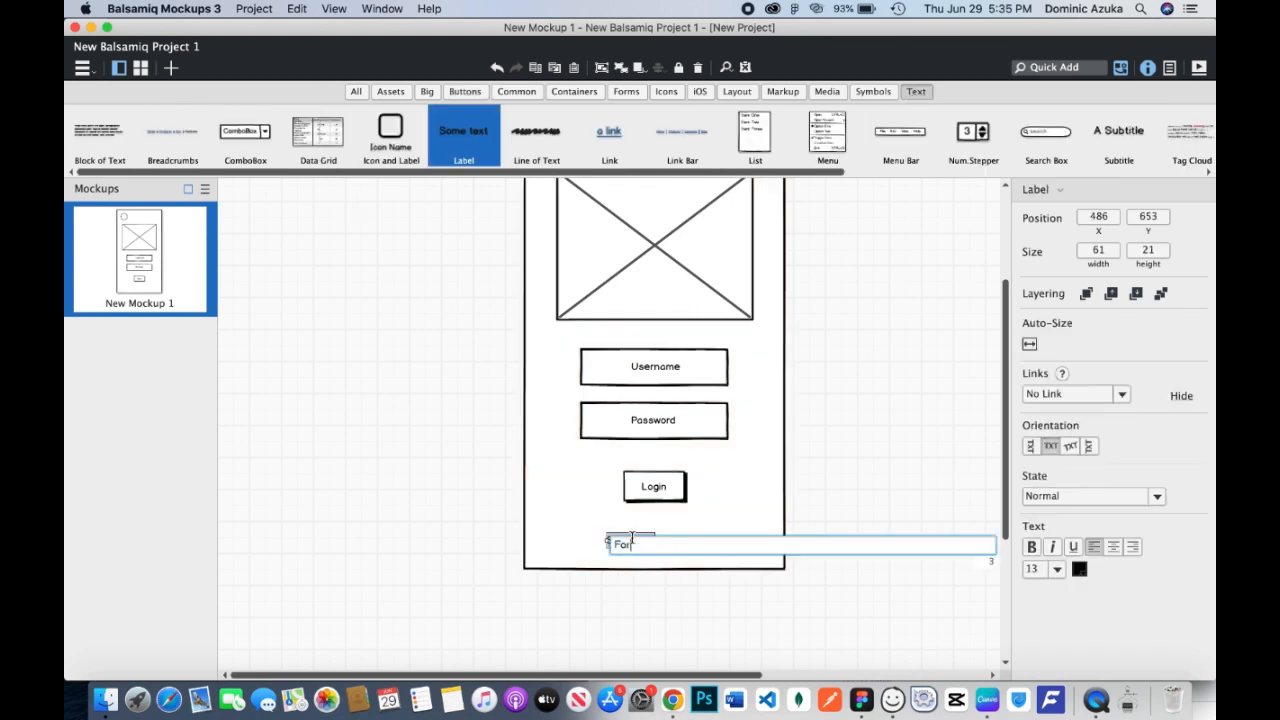
type("got Password?")
key("Return")
left_click(814, 503)
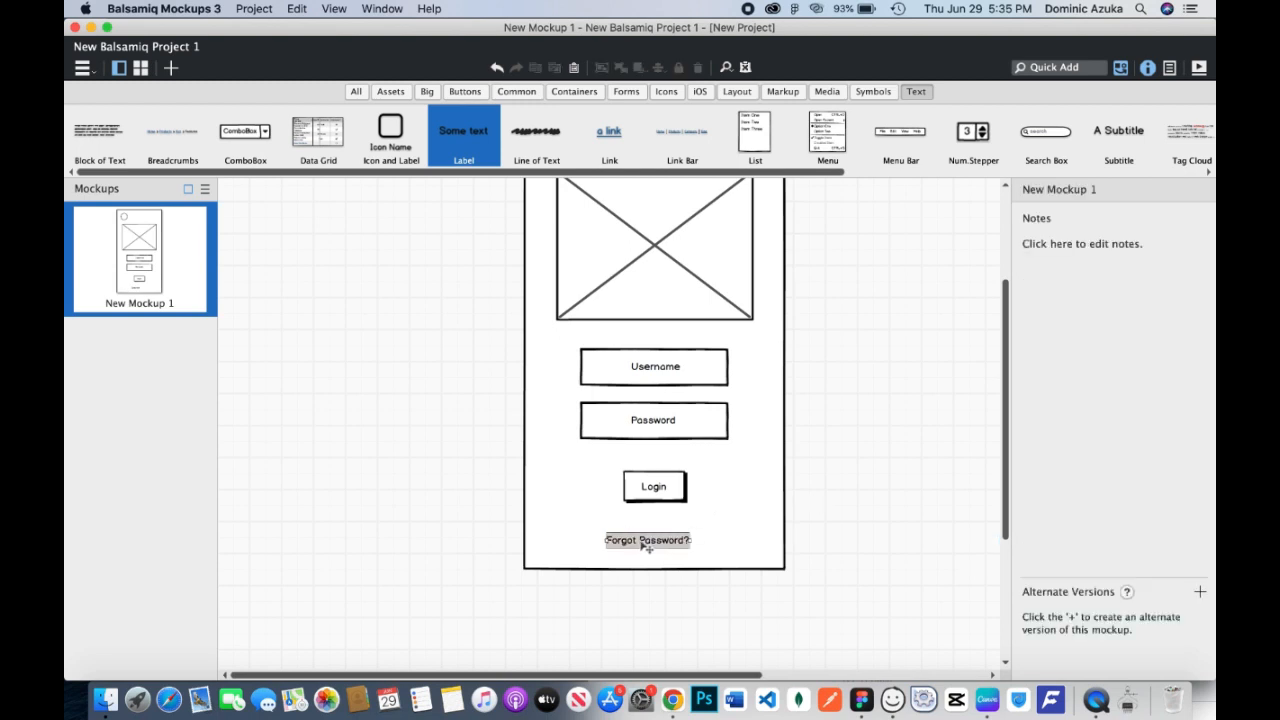
left_click_drag(646, 545, 662, 524)
left_click(729, 506)
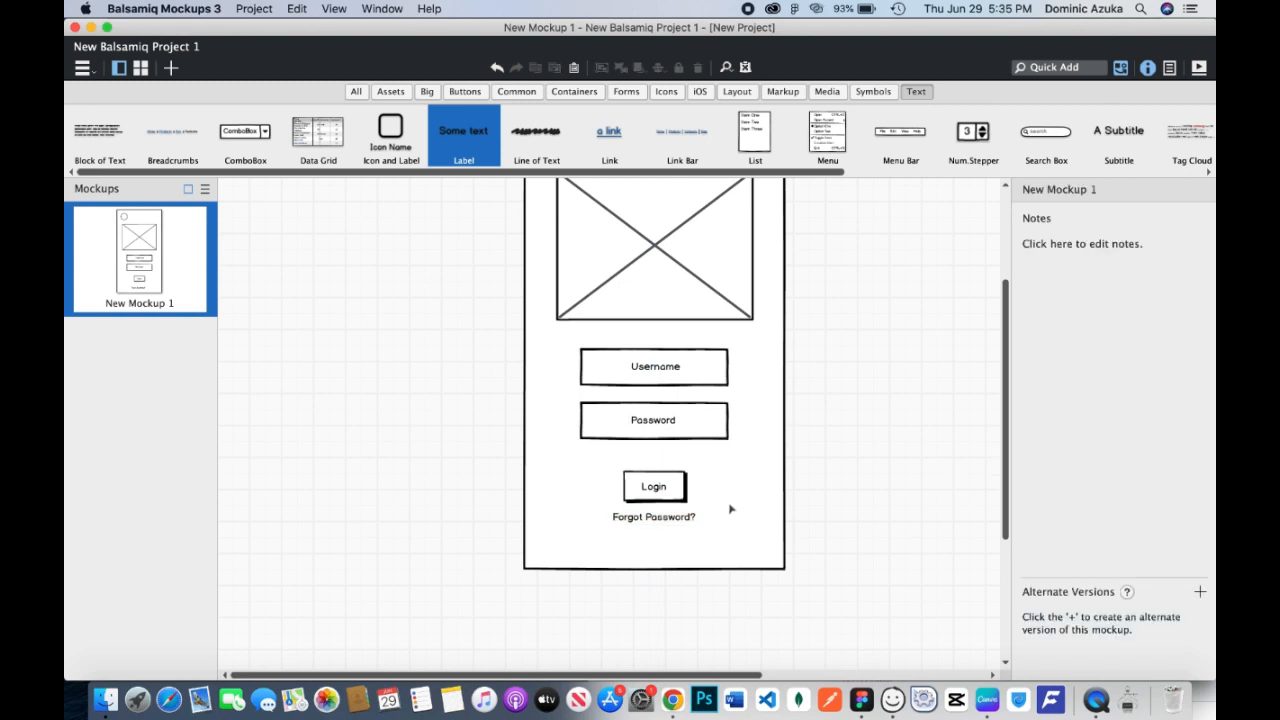
Check the login page wireframe in Figma for remaining elements, and return to the Balsamiq mockup.
key("super+equal")
key("super+minus")
key("super+minus")
key("super+equal")
left_click_drag(763, 454, 734, 550)
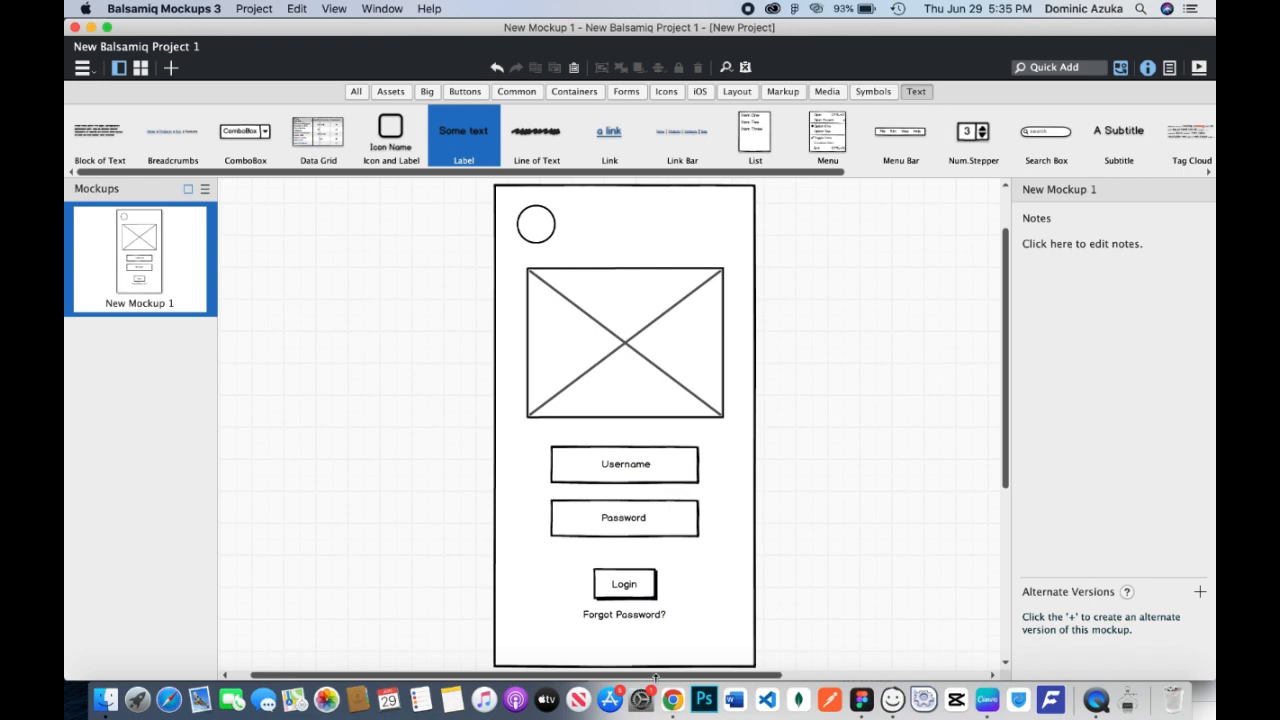
left_click(861, 700)
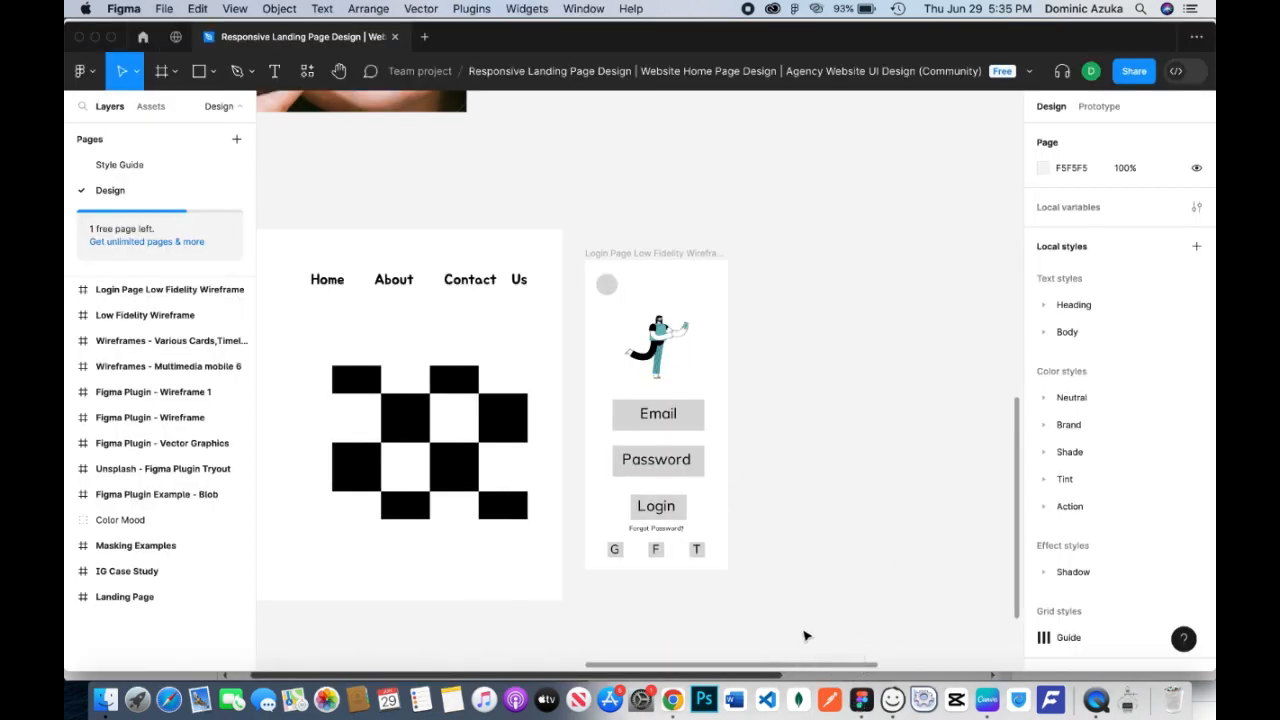
left_click(892, 700)
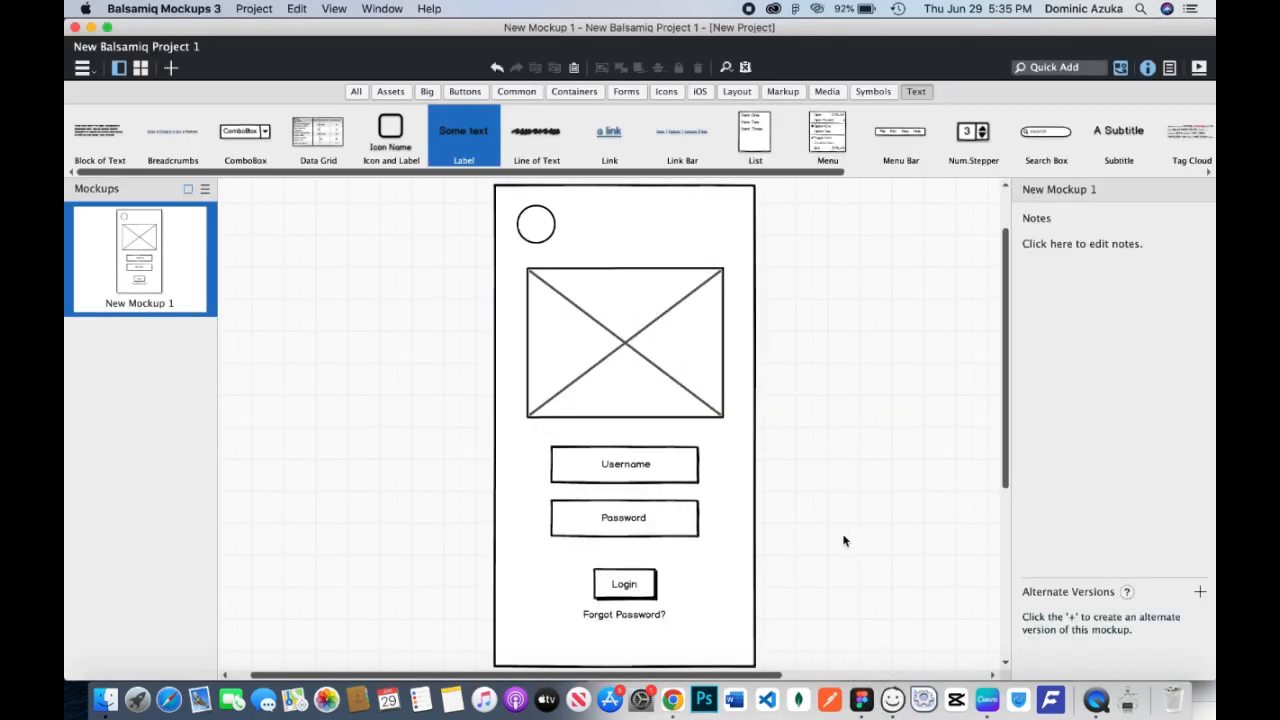
Extend the page frame downward and add a rectangle of about 49 by 37 at X 411, Y 677 near its lower-left corner.
scroll(518, 403, "down", 5)
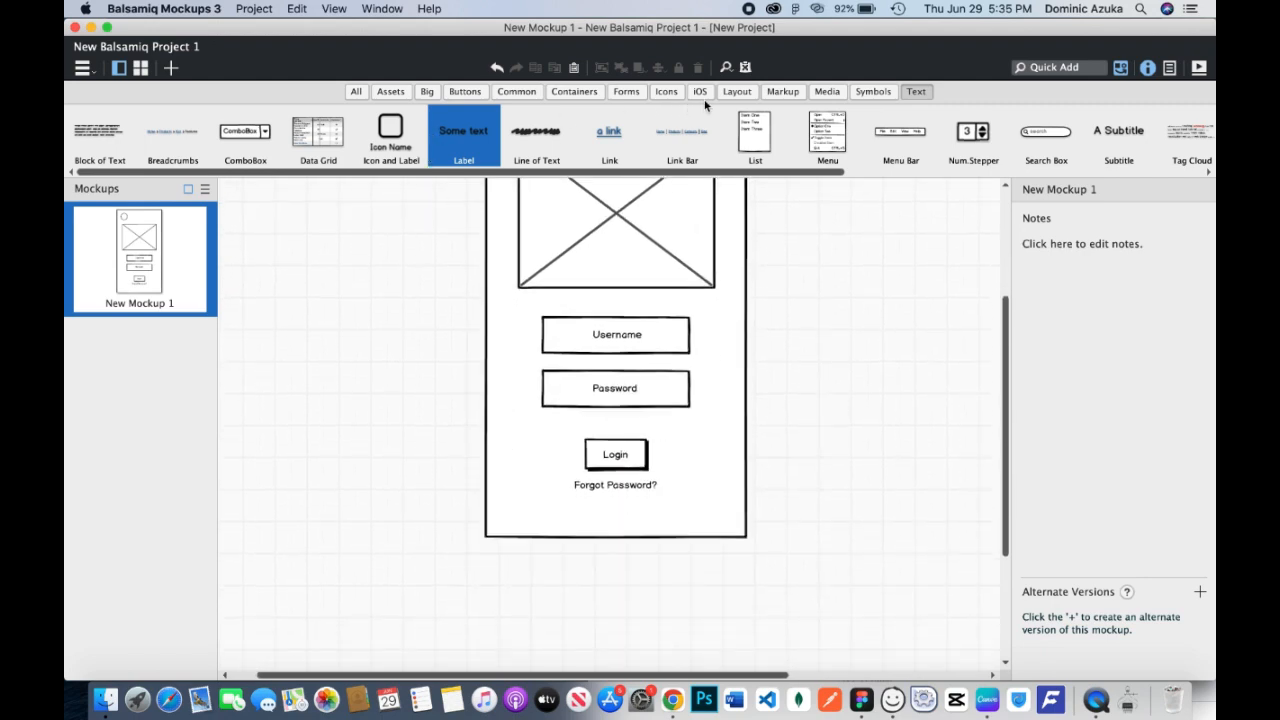
left_click(562, 92)
left_click_drag(391, 130, 510, 511)
left_click(617, 538)
left_click_drag(617, 538, 528, 531)
left_click(584, 561)
Add a text label "G" and place it inside the small rectangle at X 430, Y 685.
left_click(915, 91)
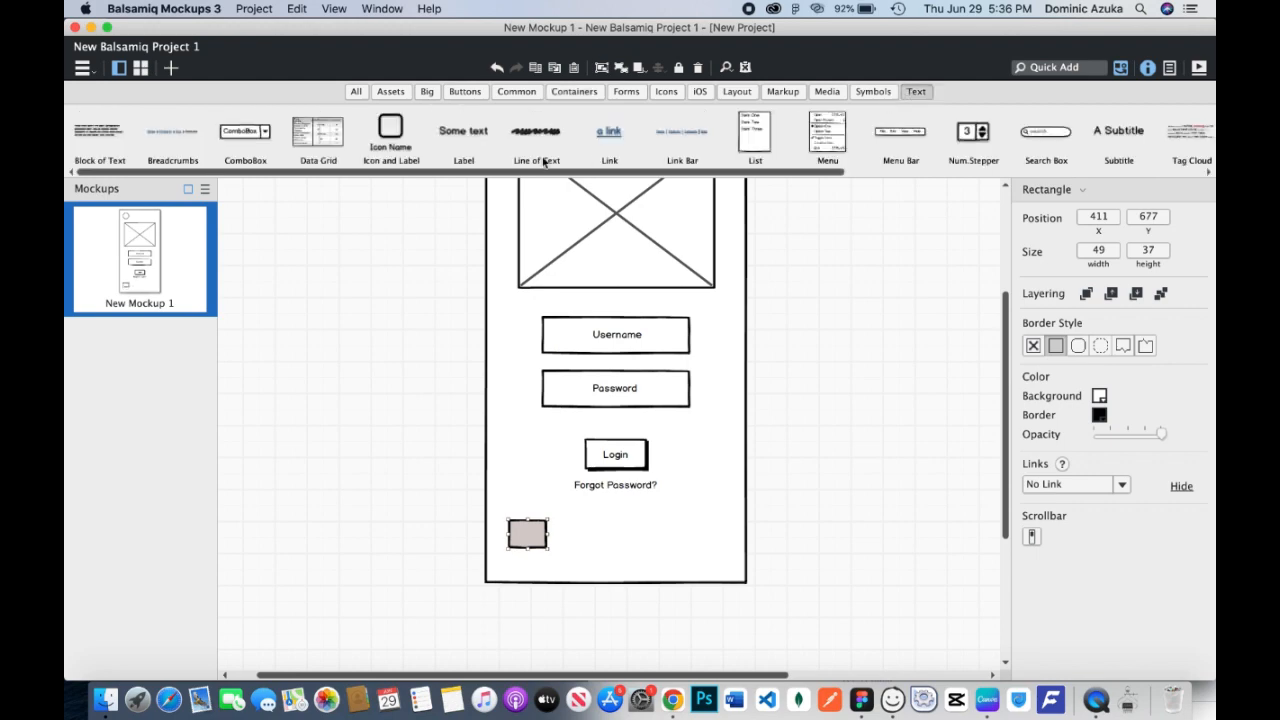
left_click_drag(461, 137, 560, 530)
key("BackSpace")
key("Return")
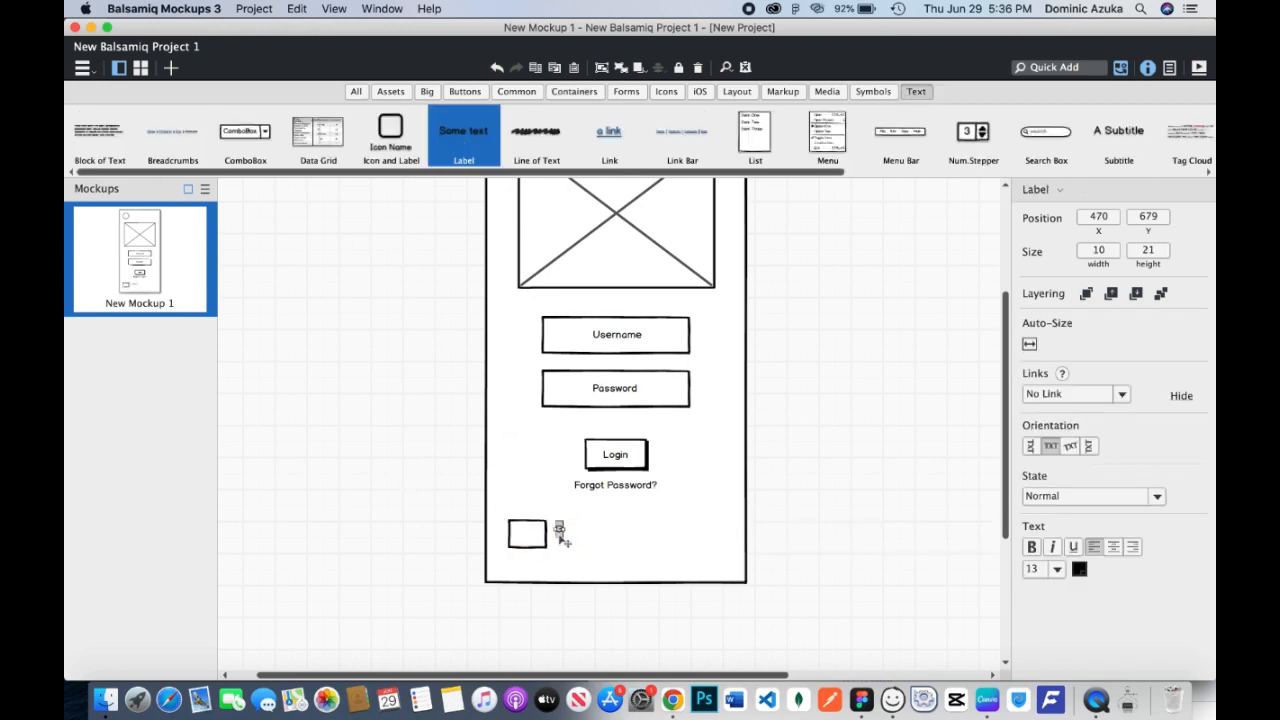
key("super+minus")
key("super+equal")
key("super+equal")
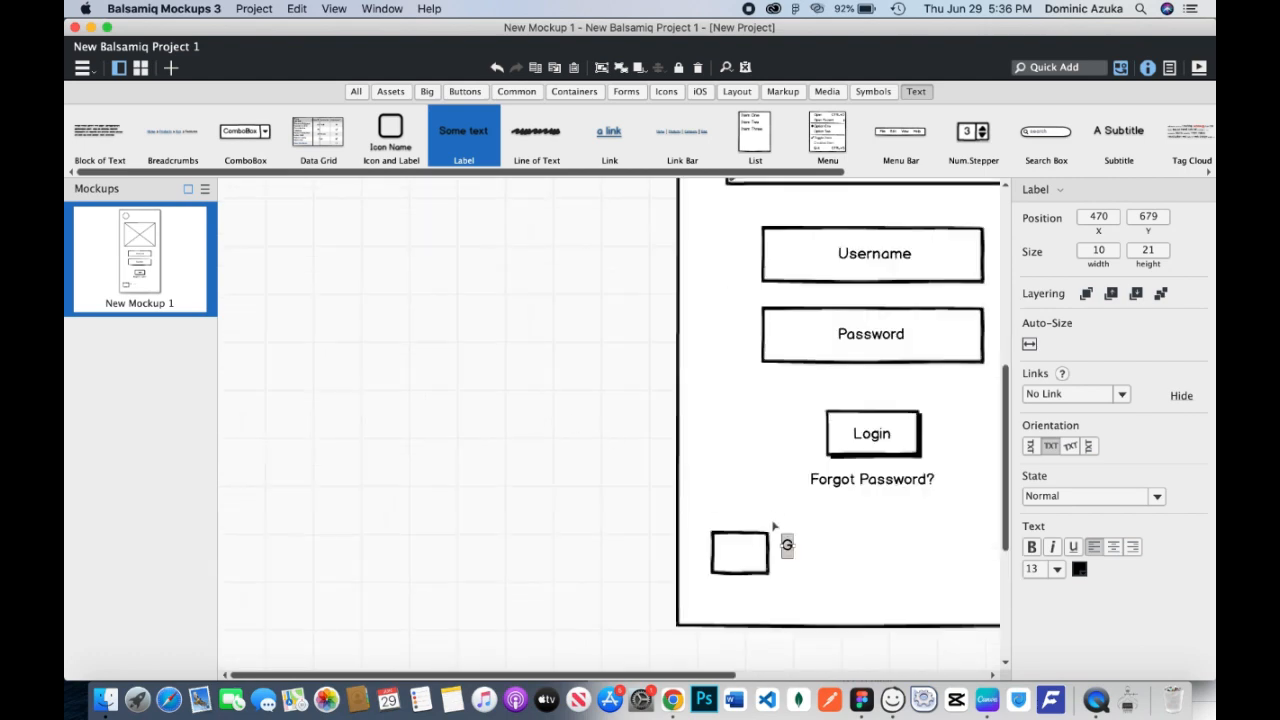
left_click_drag(791, 511, 670, 557)
left_click(751, 554)
left_click(714, 546)
Set the font size of the "G" label to 15.
double_click(668, 553)
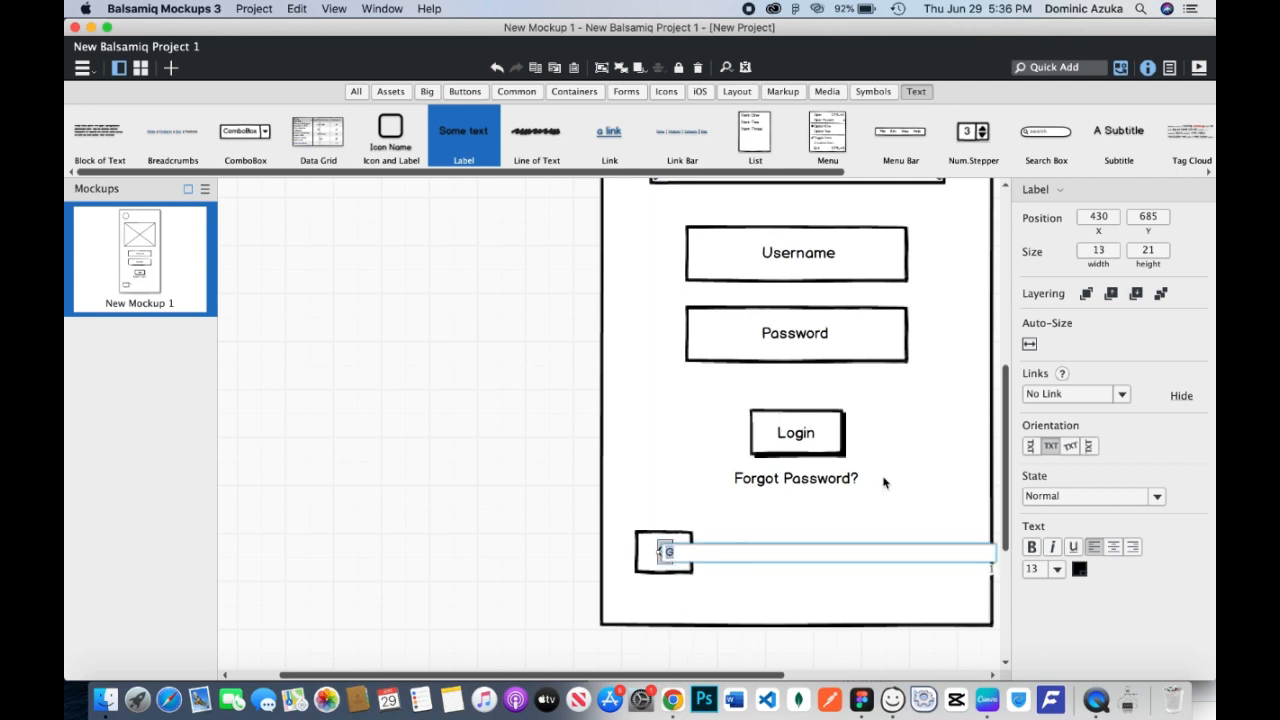
left_click(1057, 570)
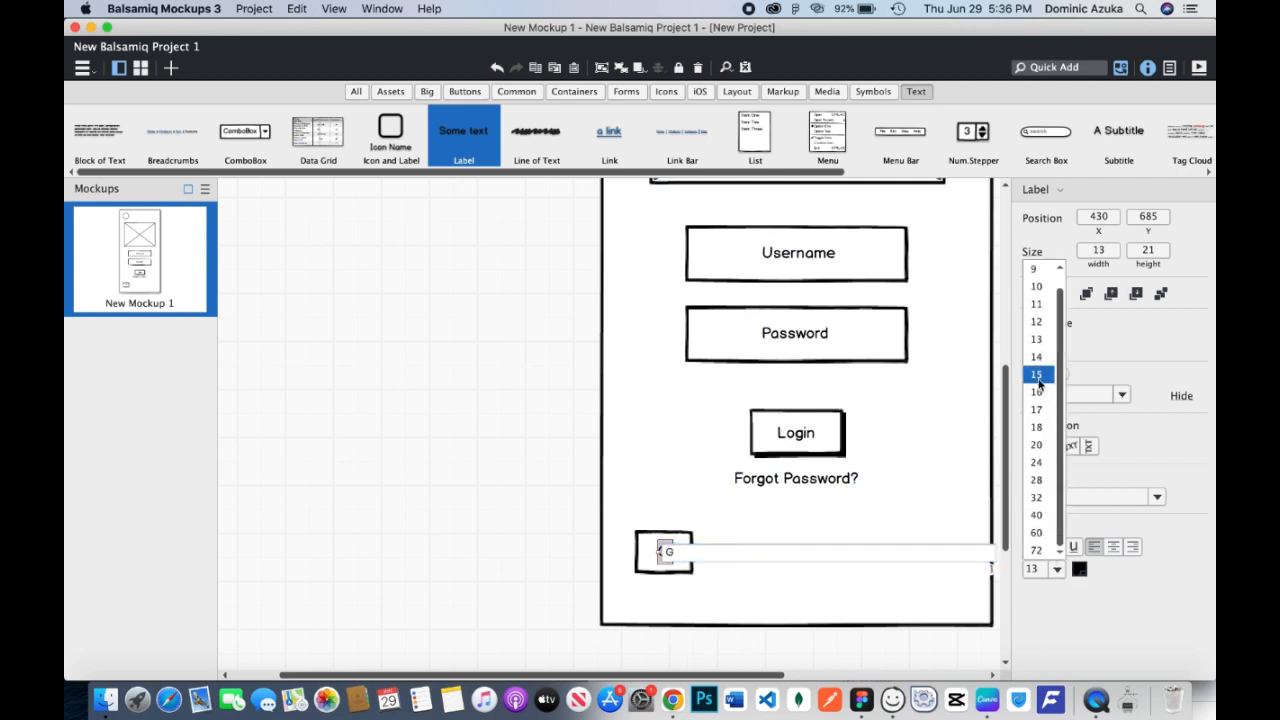
left_click(1040, 377)
left_click(798, 517)
Duplicate the "G" box with its letter twice in the same row, placing the copies at about X 506 and X 603.
left_click(676, 551)
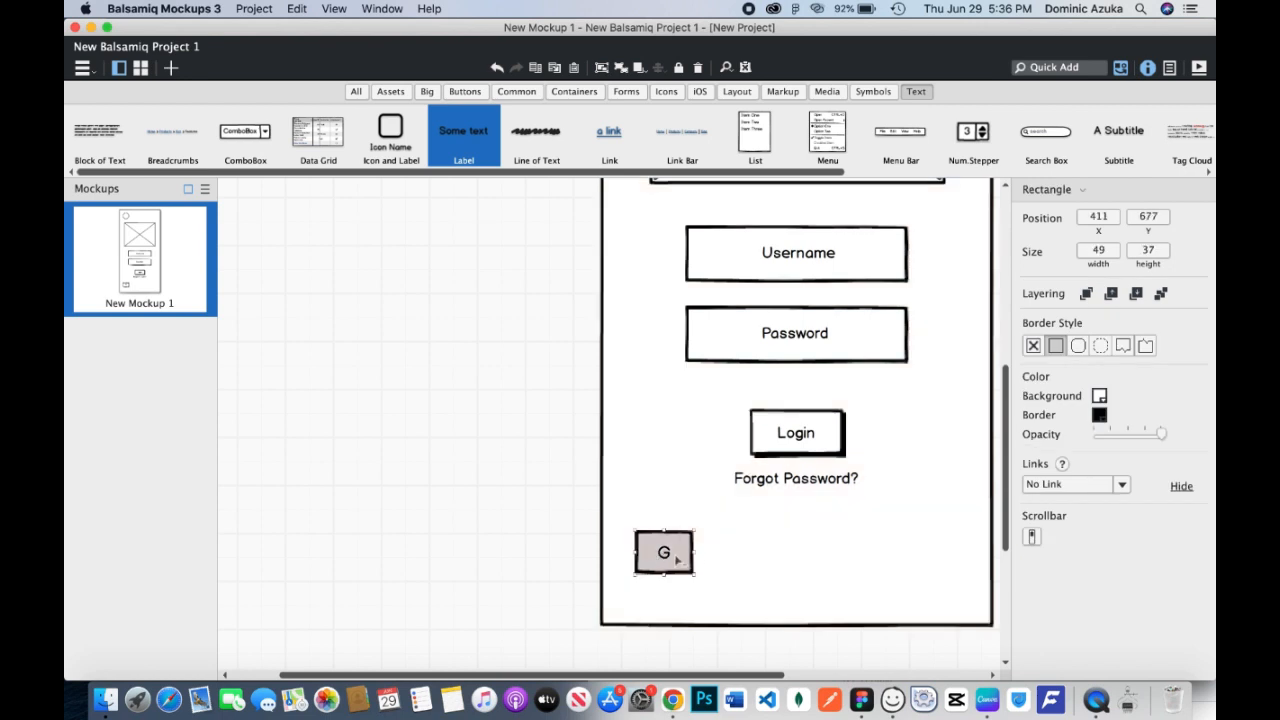
left_click(667, 554, "shift")
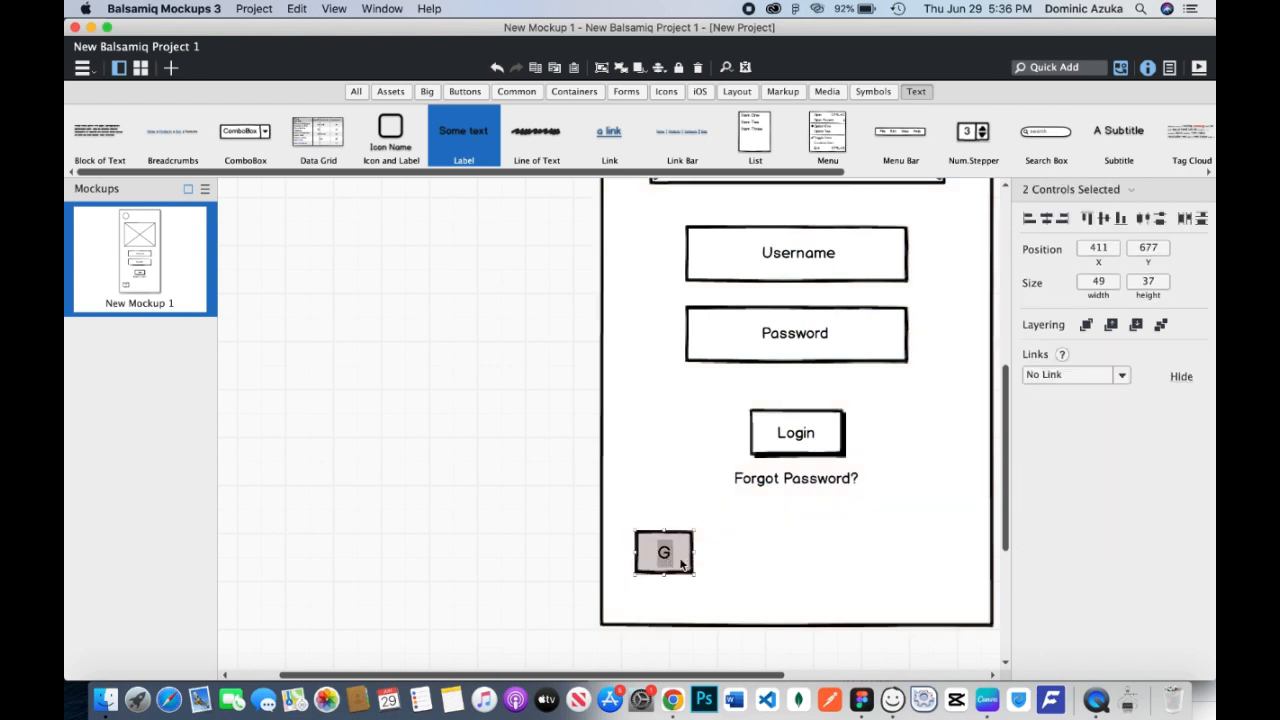
left_click_drag(684, 563, 792, 557)
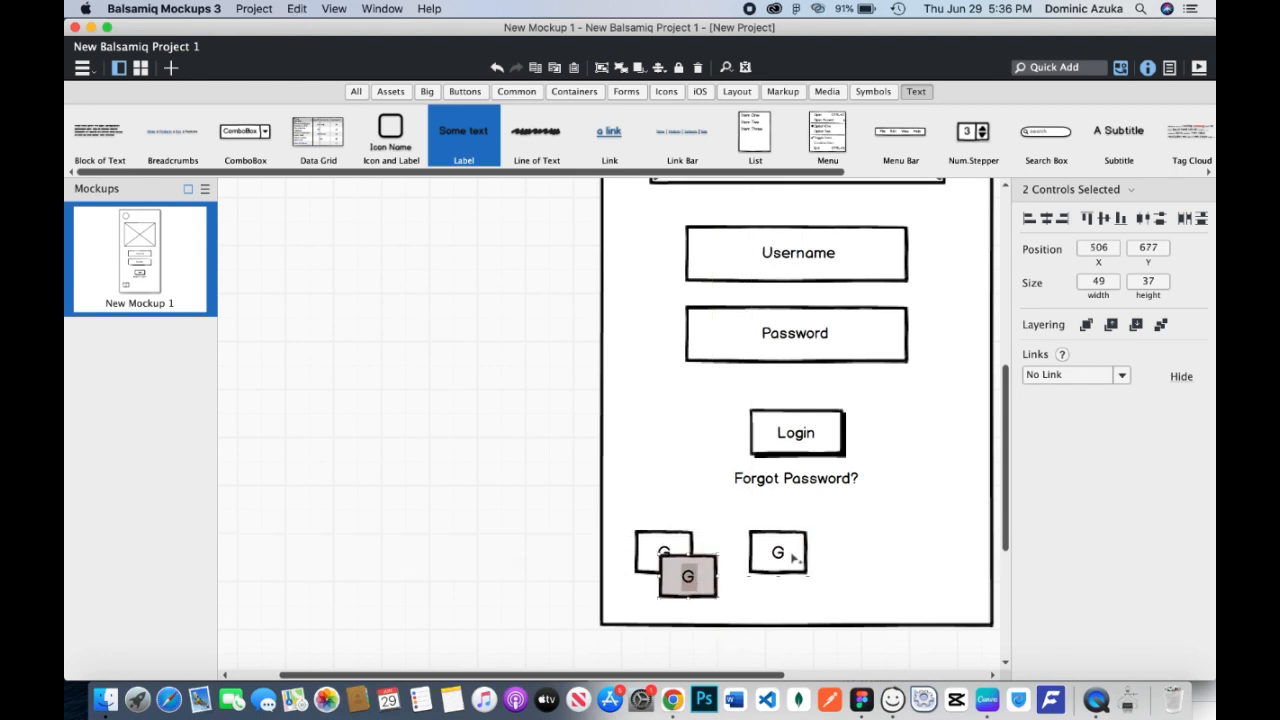
left_click_drag(714, 572, 916, 556)
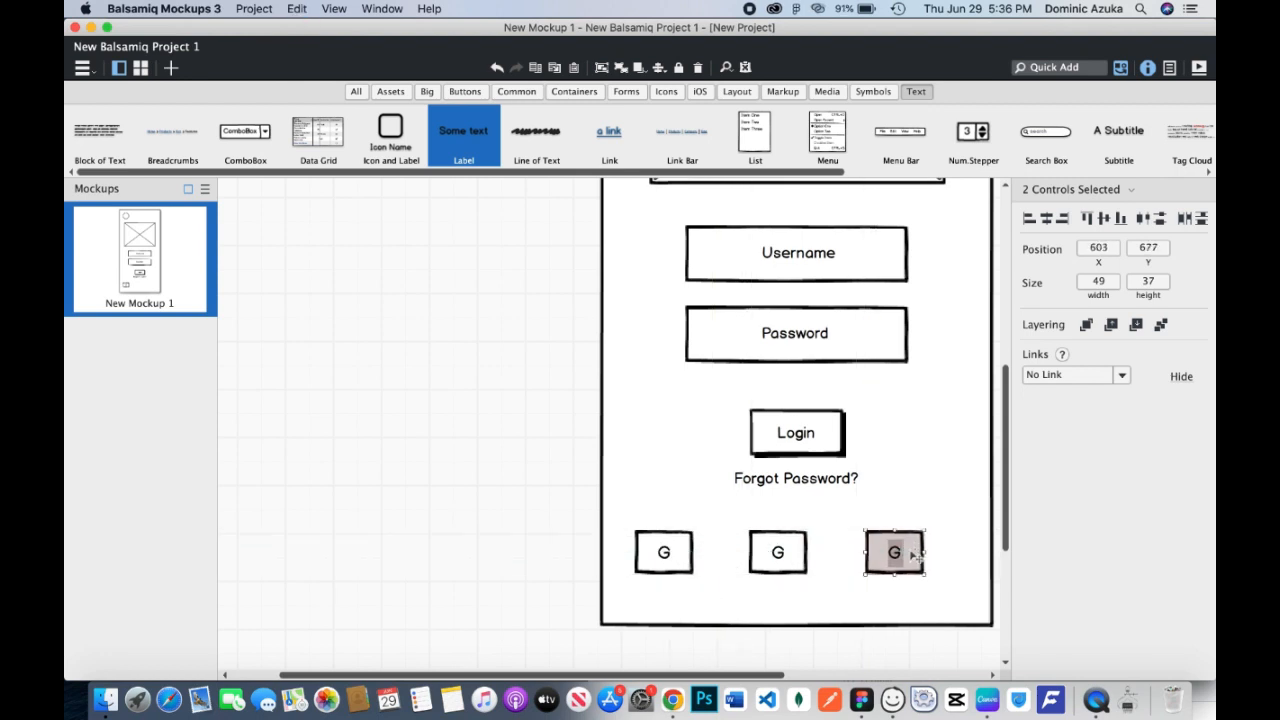
Change the letter in the middle box to "F" and the letter in the last box to "T".
left_click(779, 557)
double_click(779, 555)
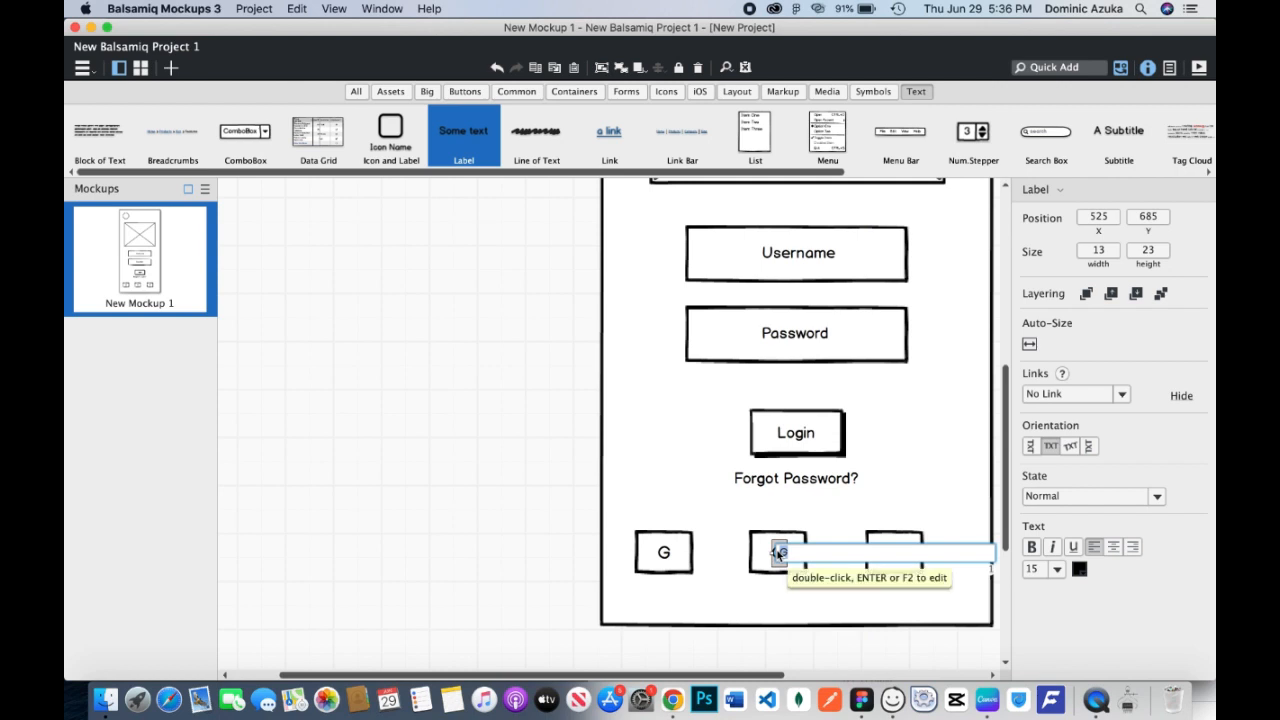
type("F")
left_click(868, 551)
double_click(884, 552)
type("T")
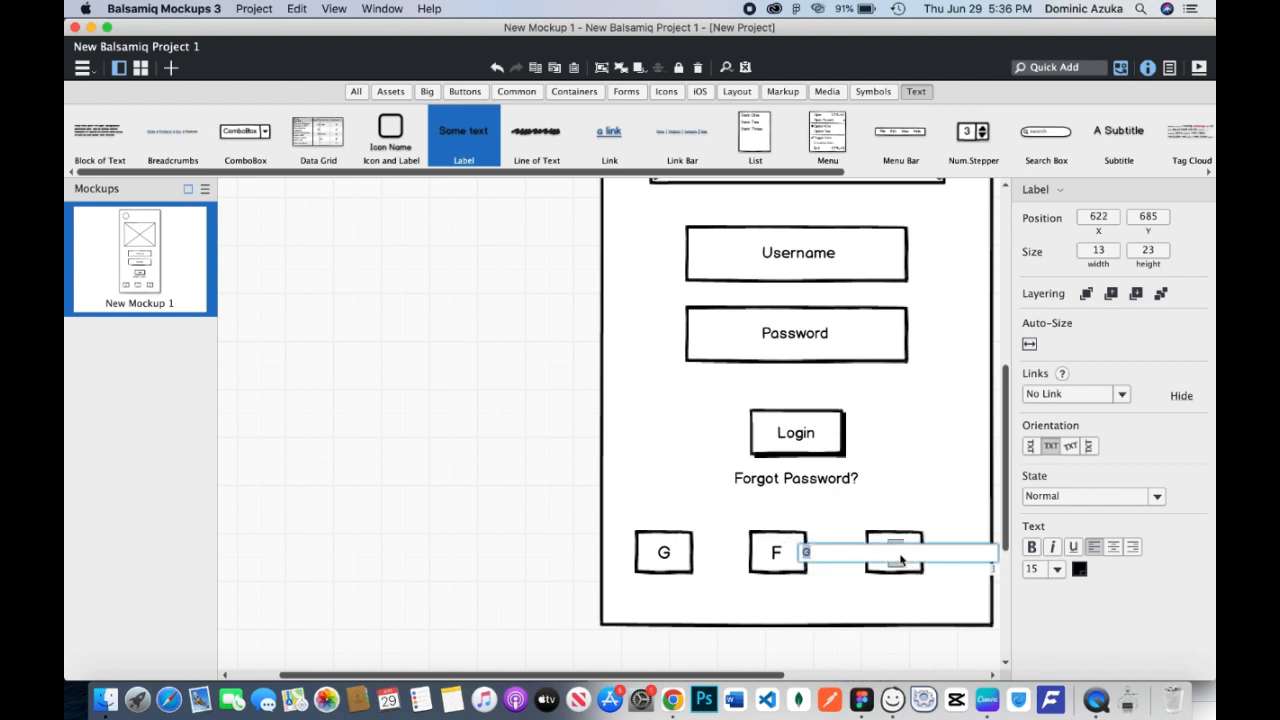
key("Return")
Select all three small boxes together with their letters G, F and T.
left_click(676, 545)
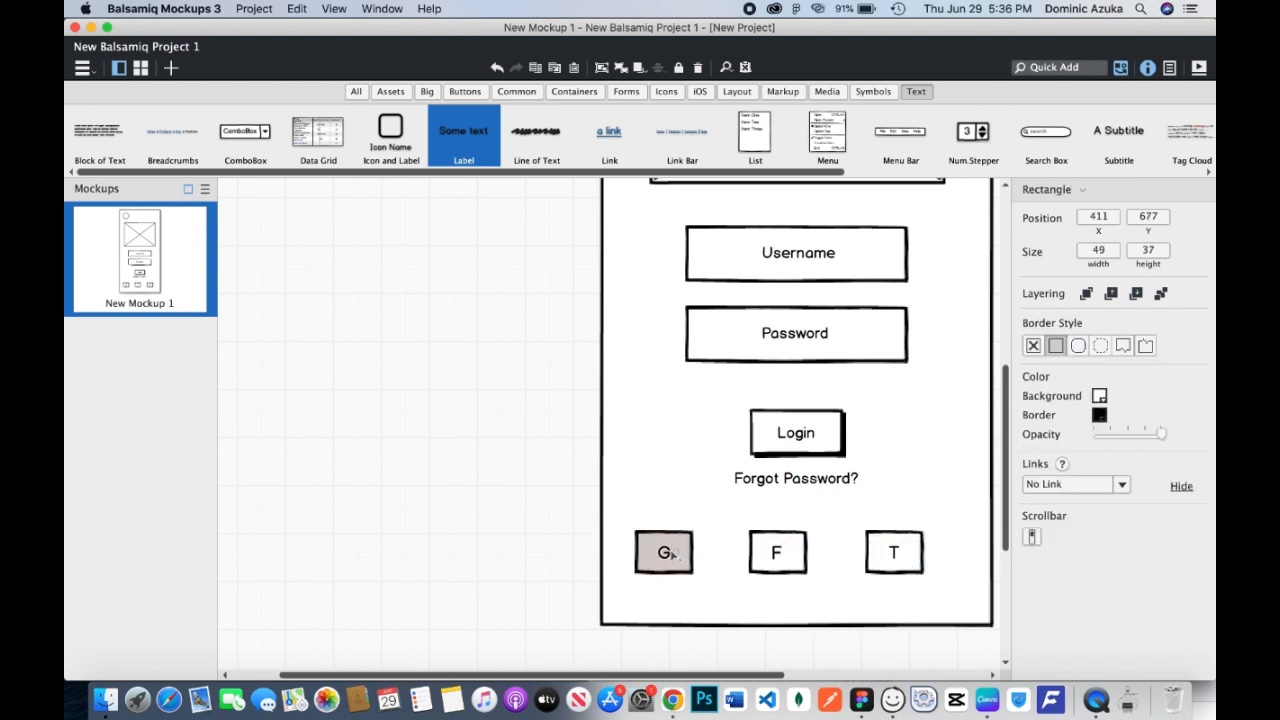
left_click(672, 555, "shift")
left_click(778, 552, "shift")
left_click(805, 549, "shift")
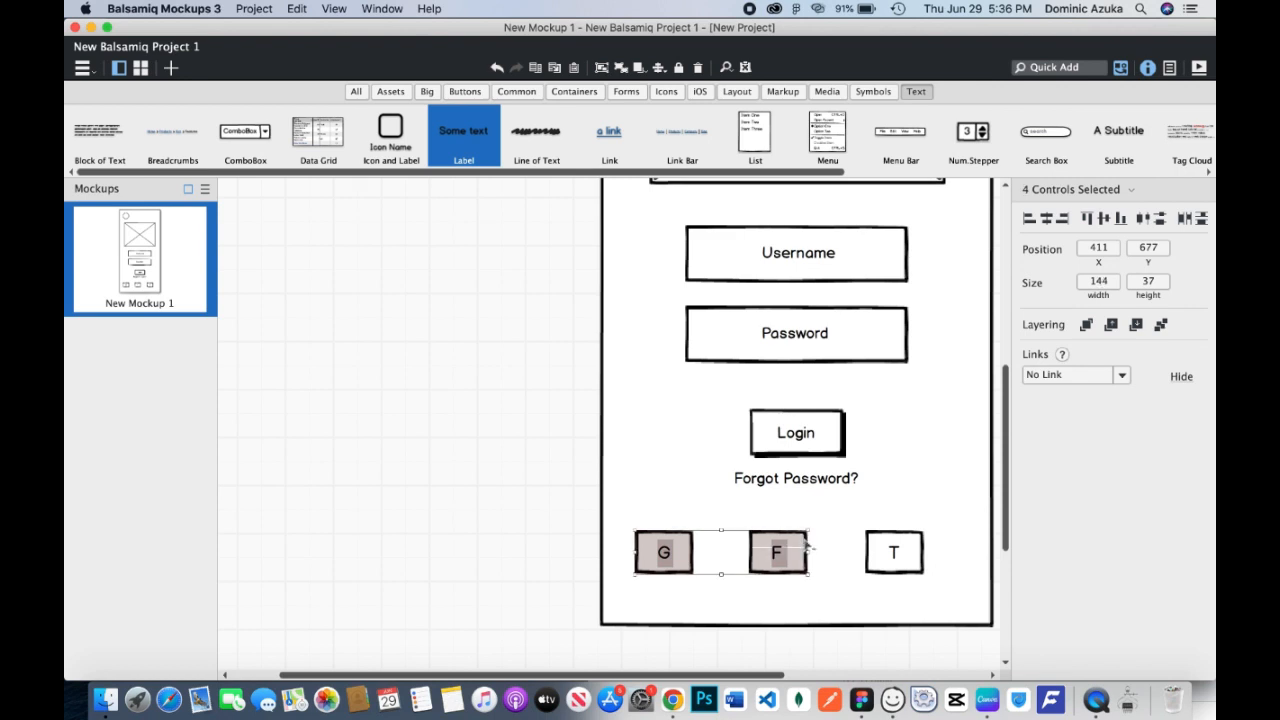
left_click(895, 553, "shift")
left_click(916, 540, "shift")
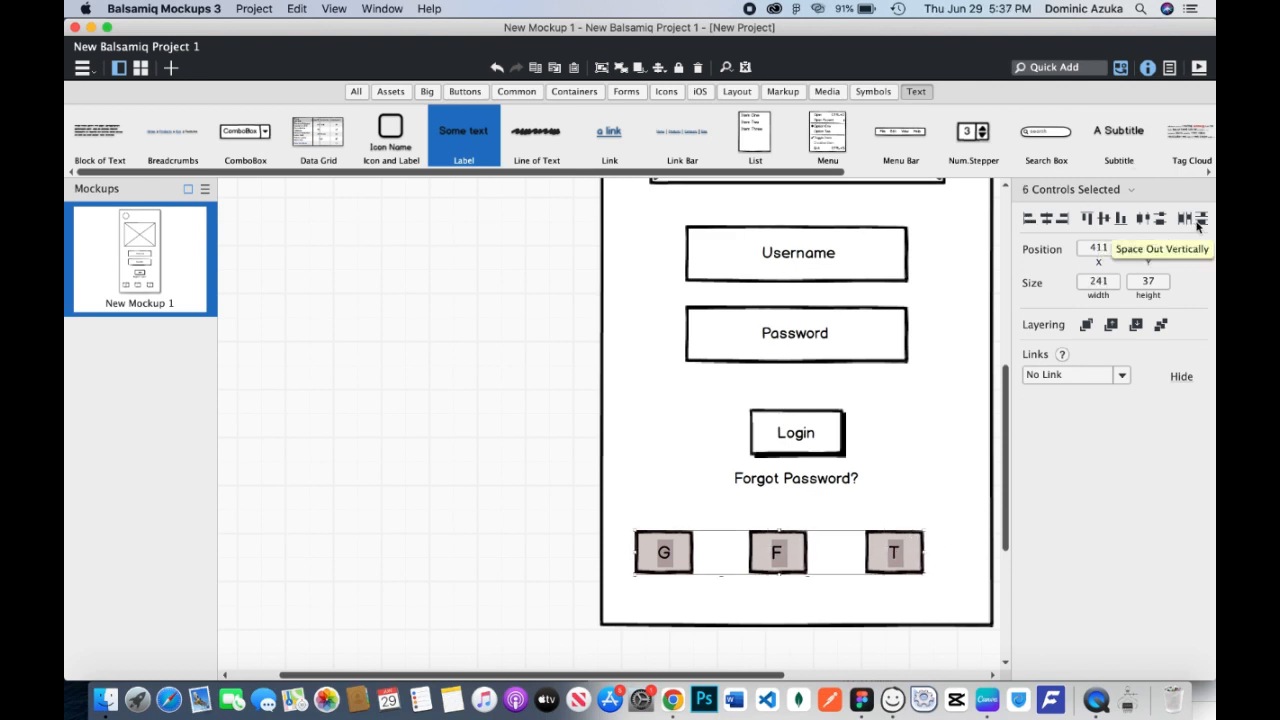
Try to space out the selected boxes and letters vertically and horizontally and align their middles.
left_click(1199, 219)
key("super+z")
left_click(1184, 219)
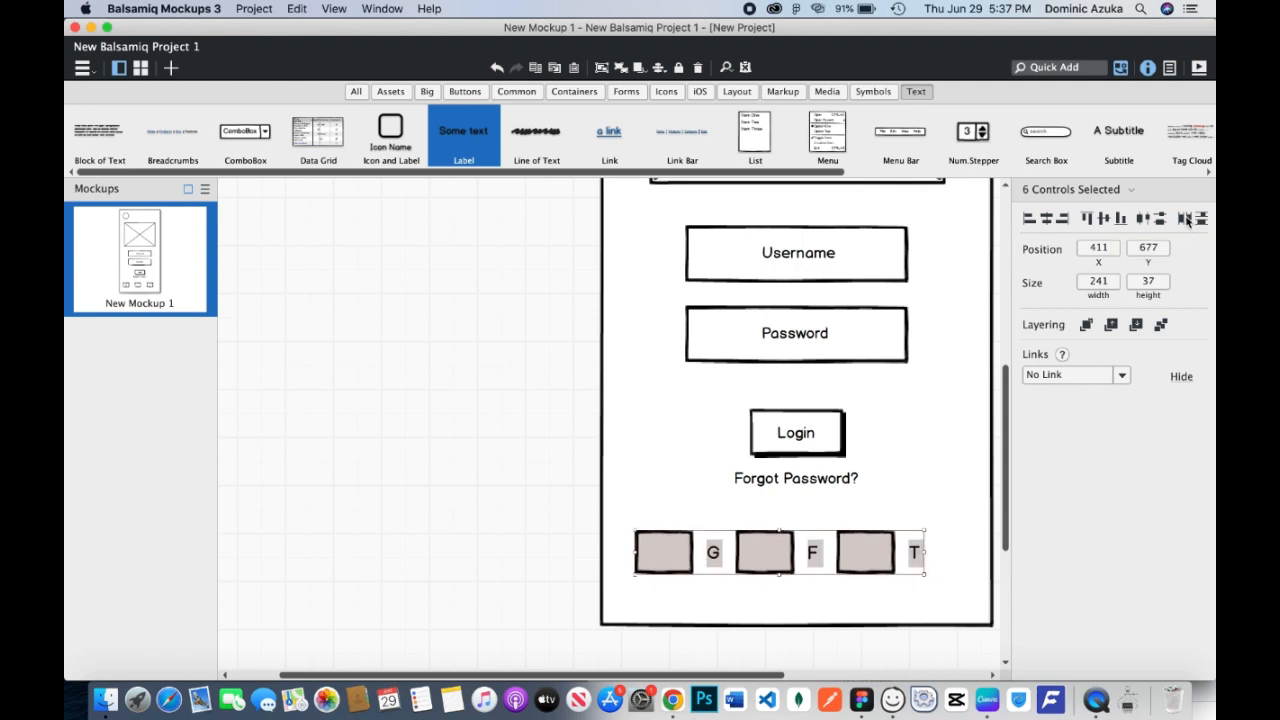
left_click(1103, 222)
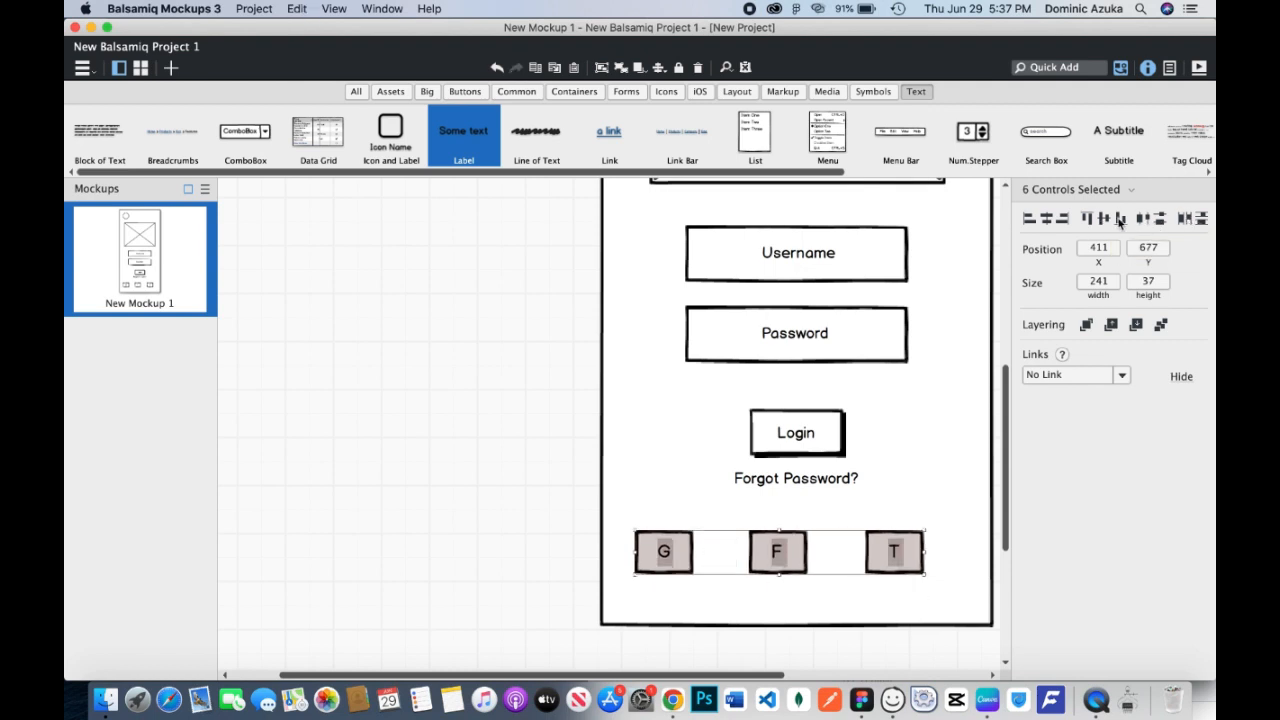
key("super+z")
Move the row of G, F and T boxes slightly right to centre it within the page frame.
left_click_drag(812, 563, 828, 561)
left_click(556, 544)
key("super+minus")
left_click_drag(690, 437, 698, 614)
key("super+minus")
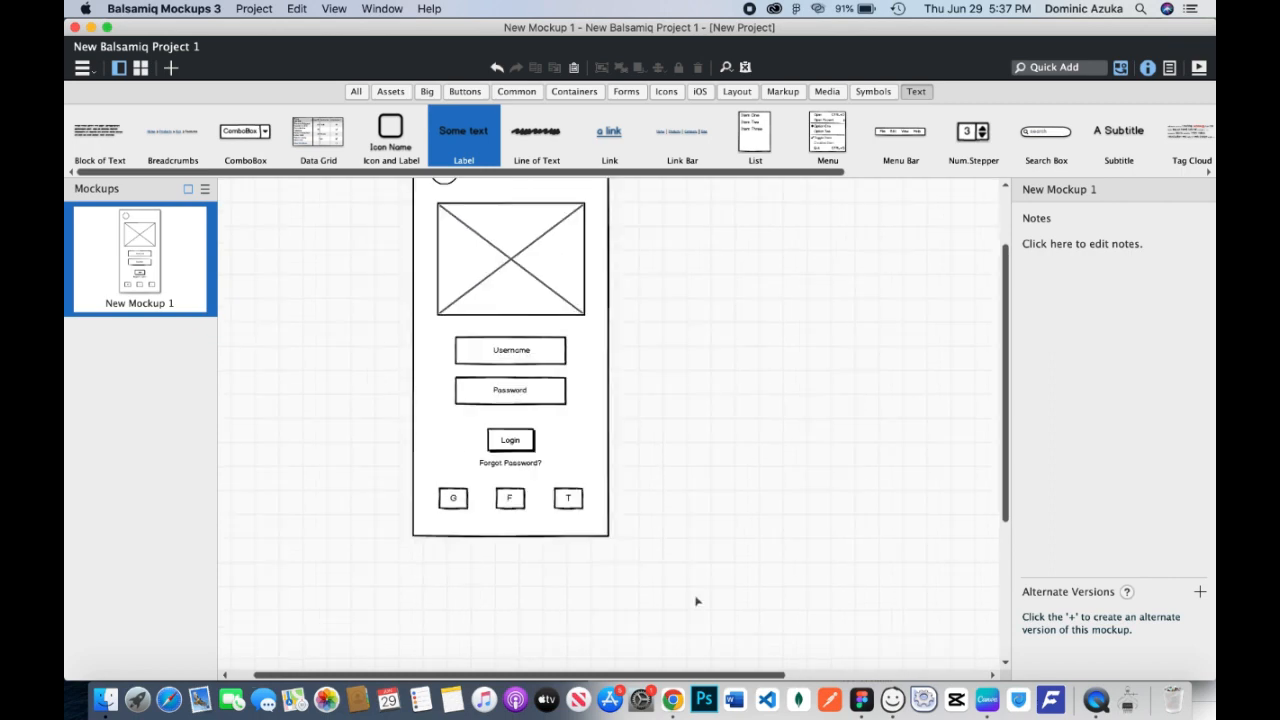
left_click(605, 475)
left_click_drag(629, 463, 750, 536)
left_click(744, 472)
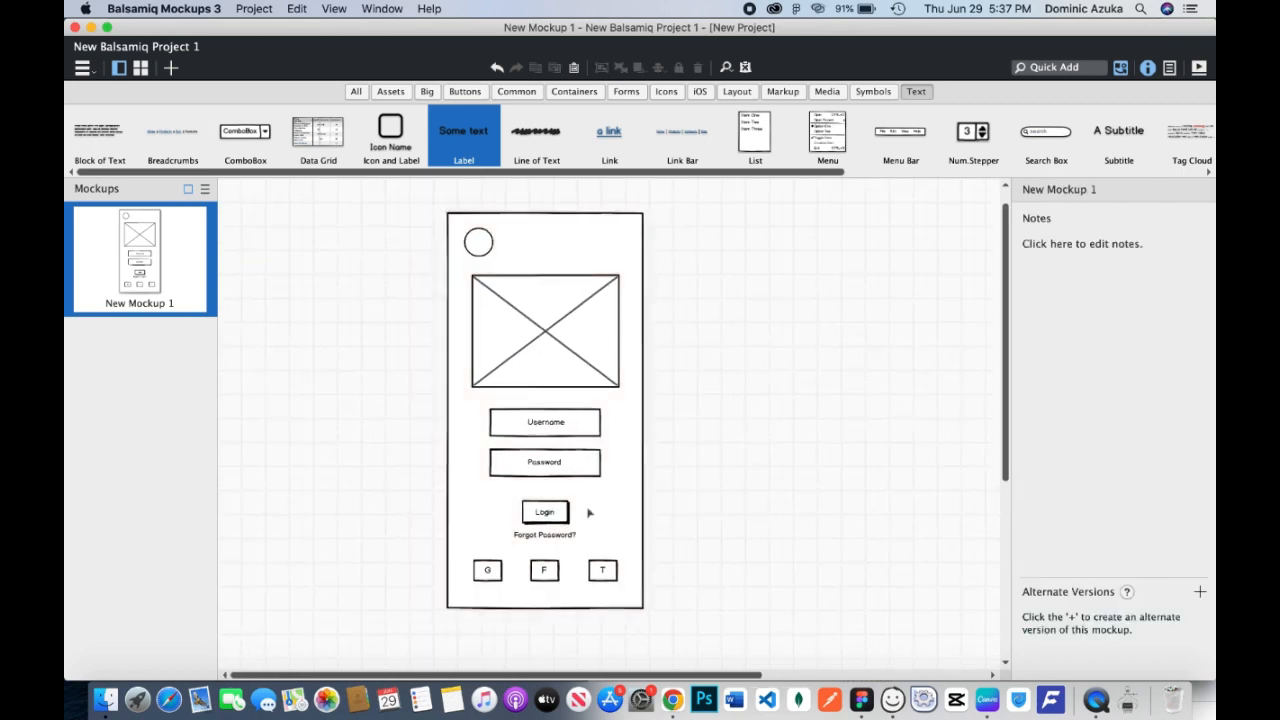